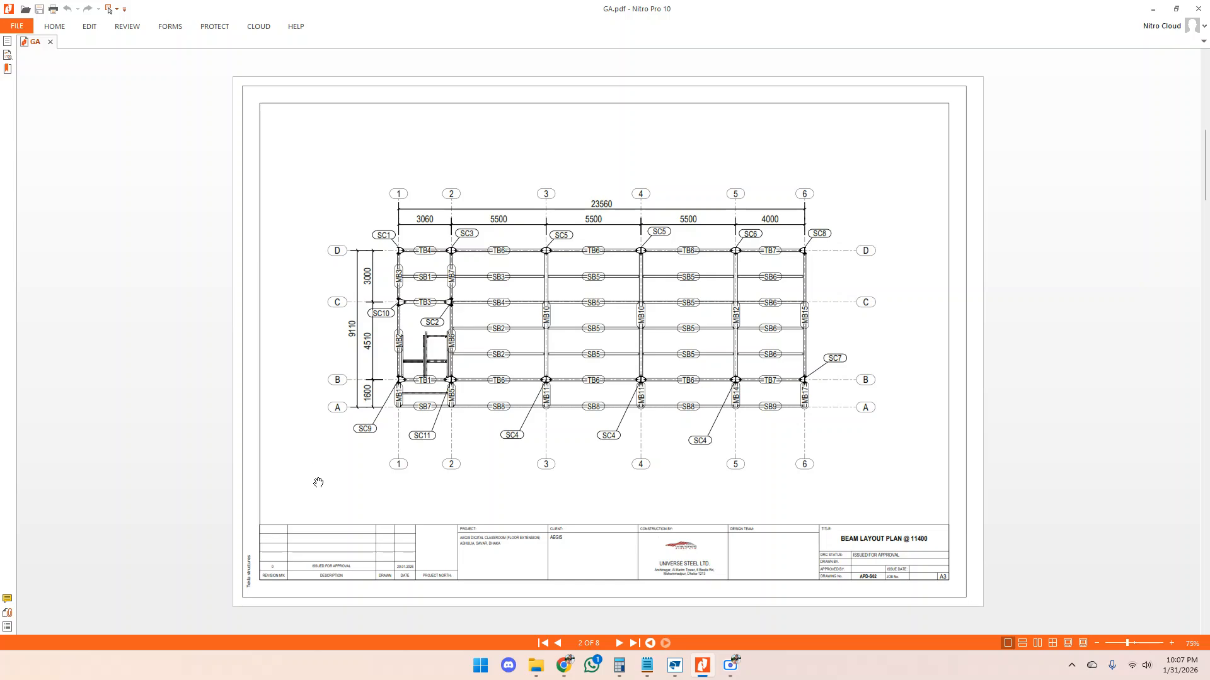
Switch from the beam layout PDF to Calculator and review the A1 sheet dimensions, 841 by 594.
left_click(1153, 9)
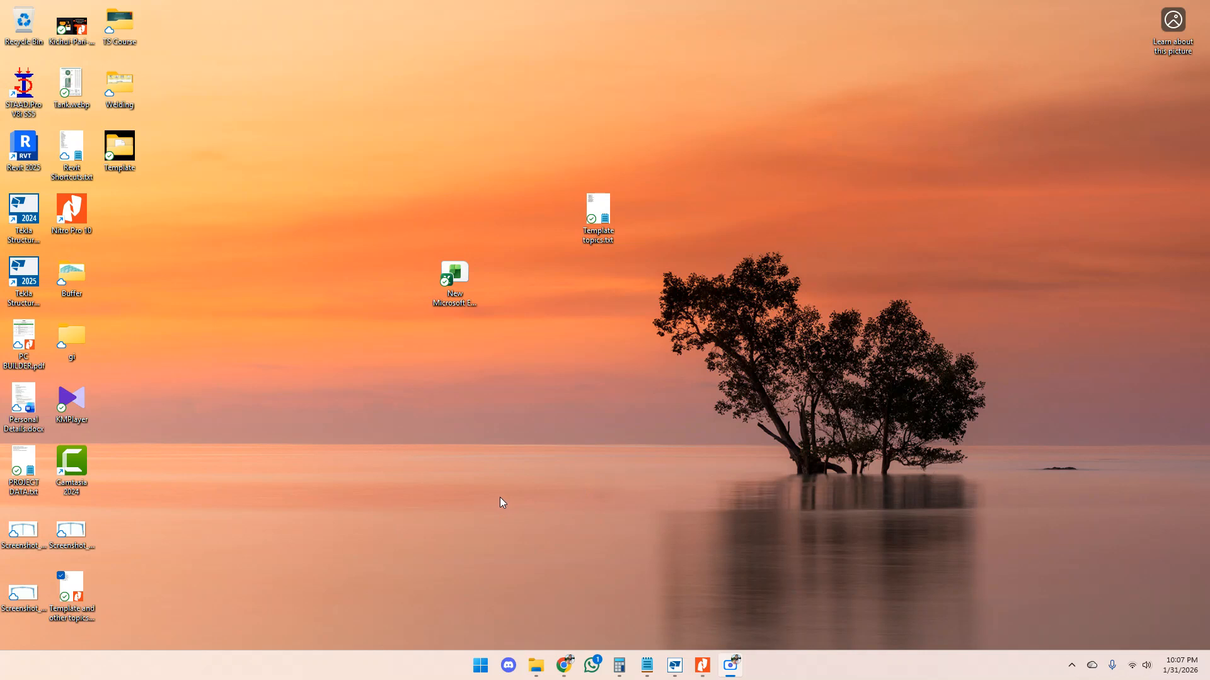
left_click(620, 665)
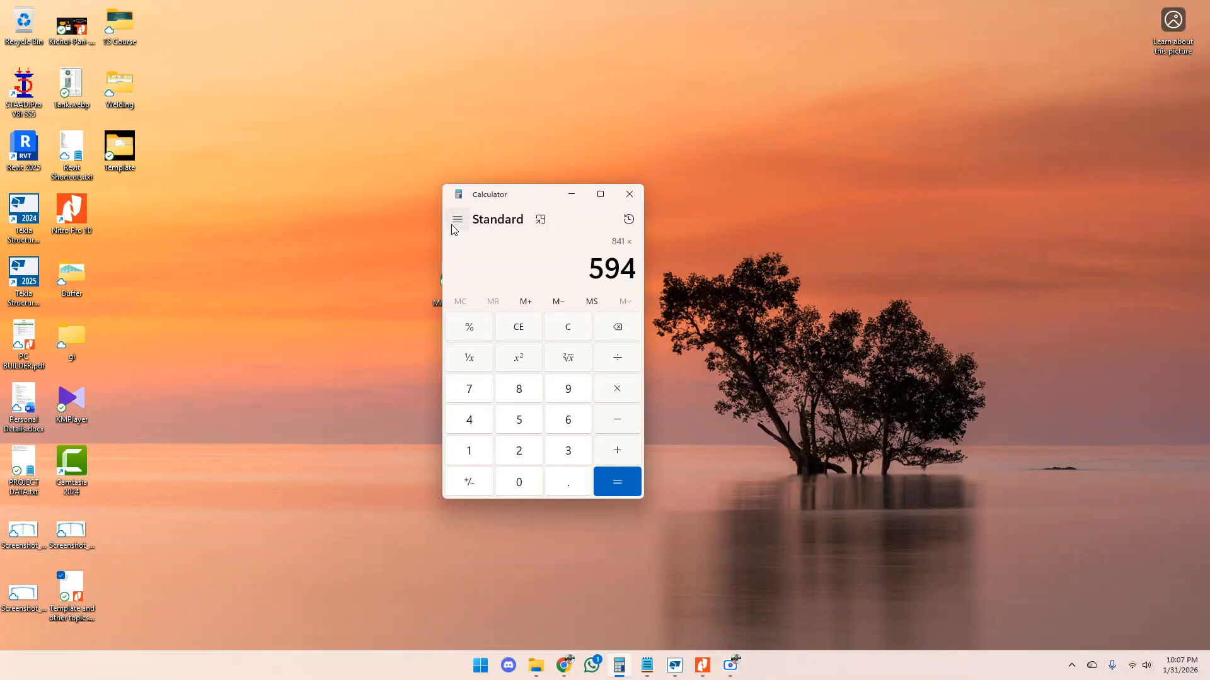
left_click_drag(534, 196, 576, 232)
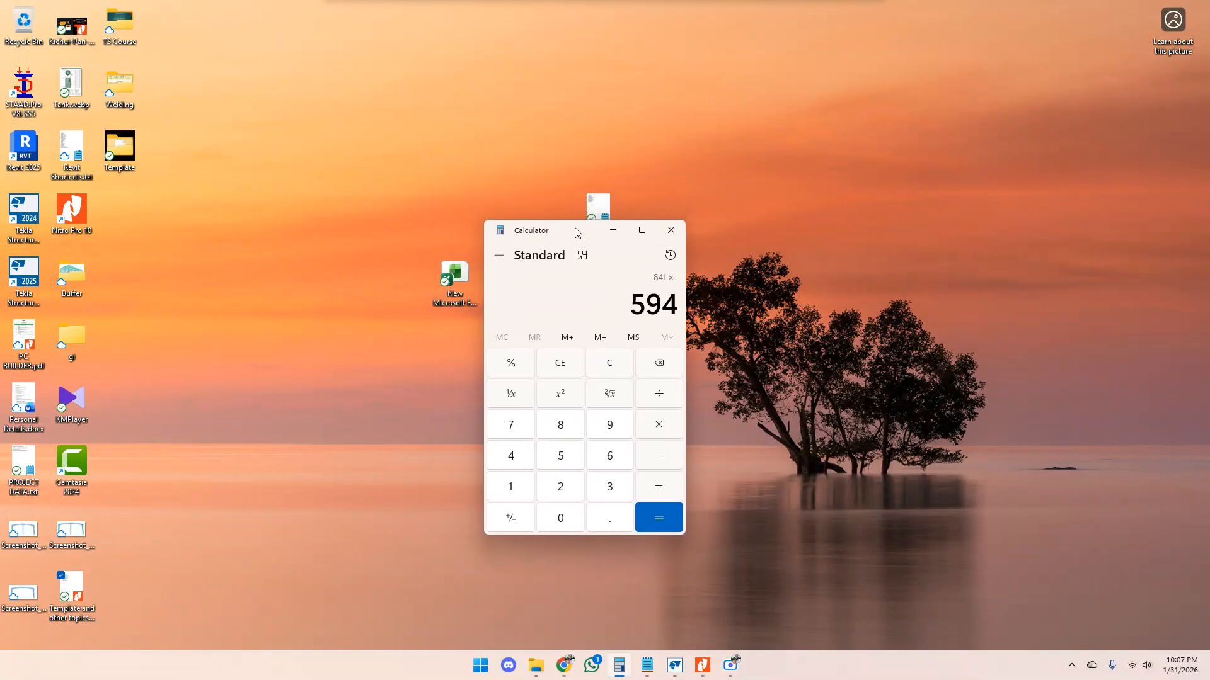
left_click_drag(630, 305, 677, 304)
left_click(623, 234)
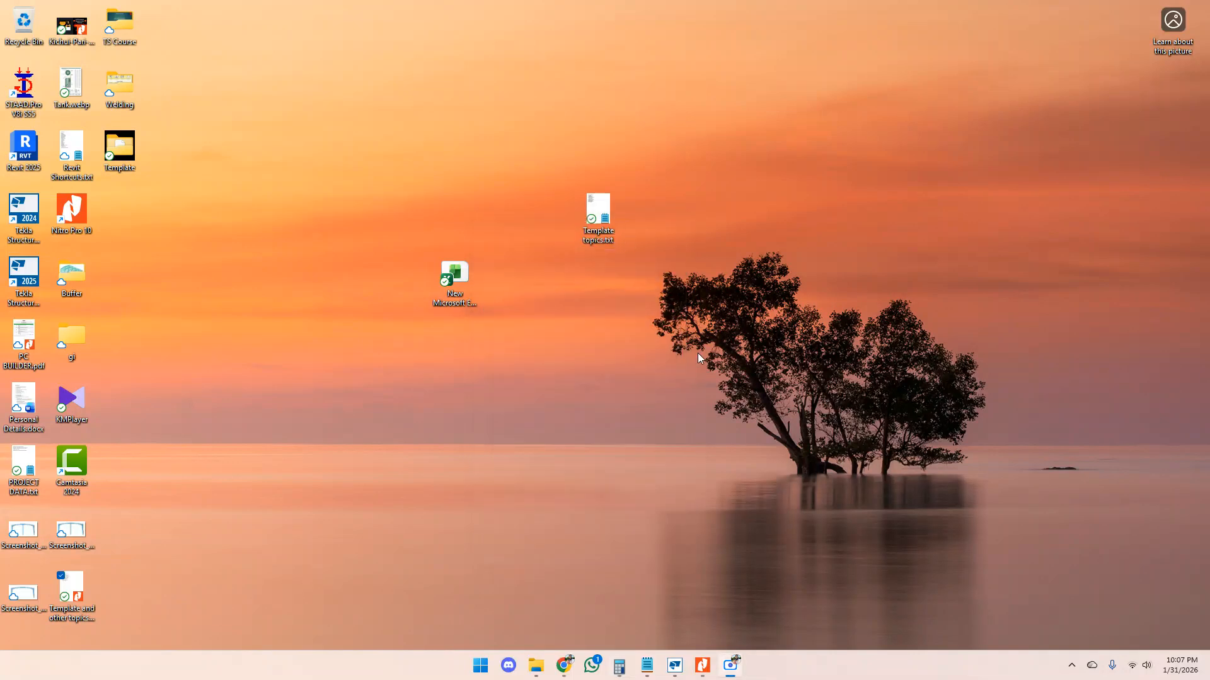
Launch Tekla's Template Editor with the USA Metric environment and dismiss the preferences warning.
left_click(478, 673)
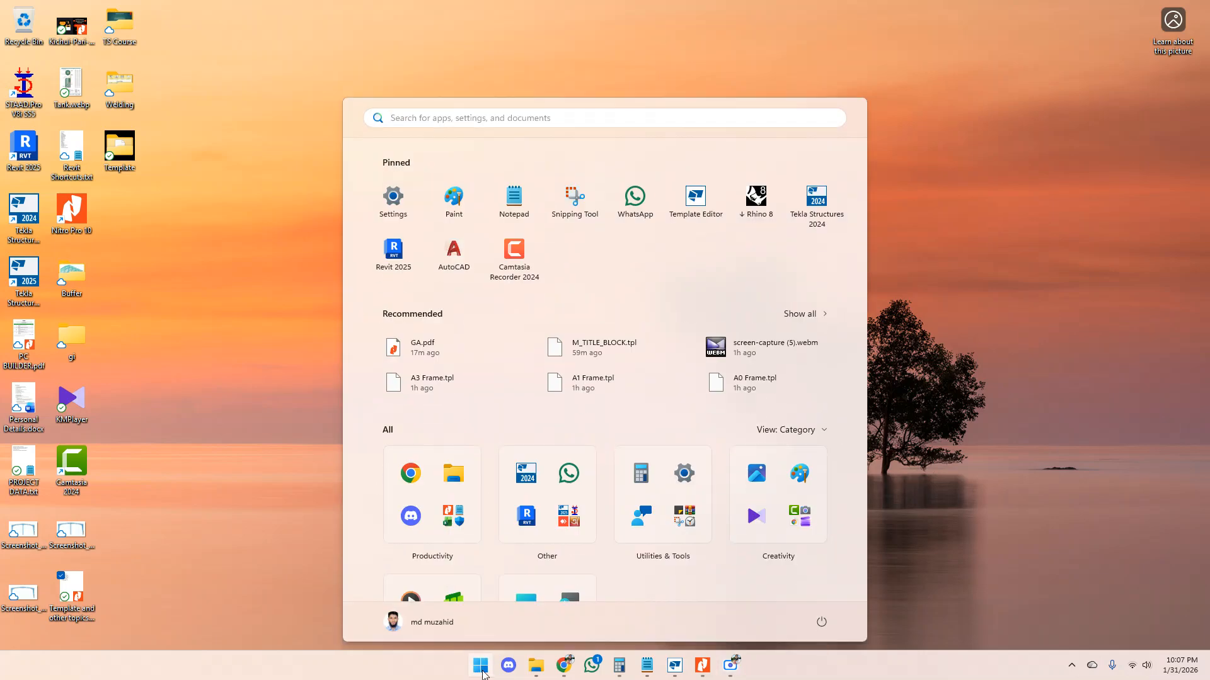
type("tem")
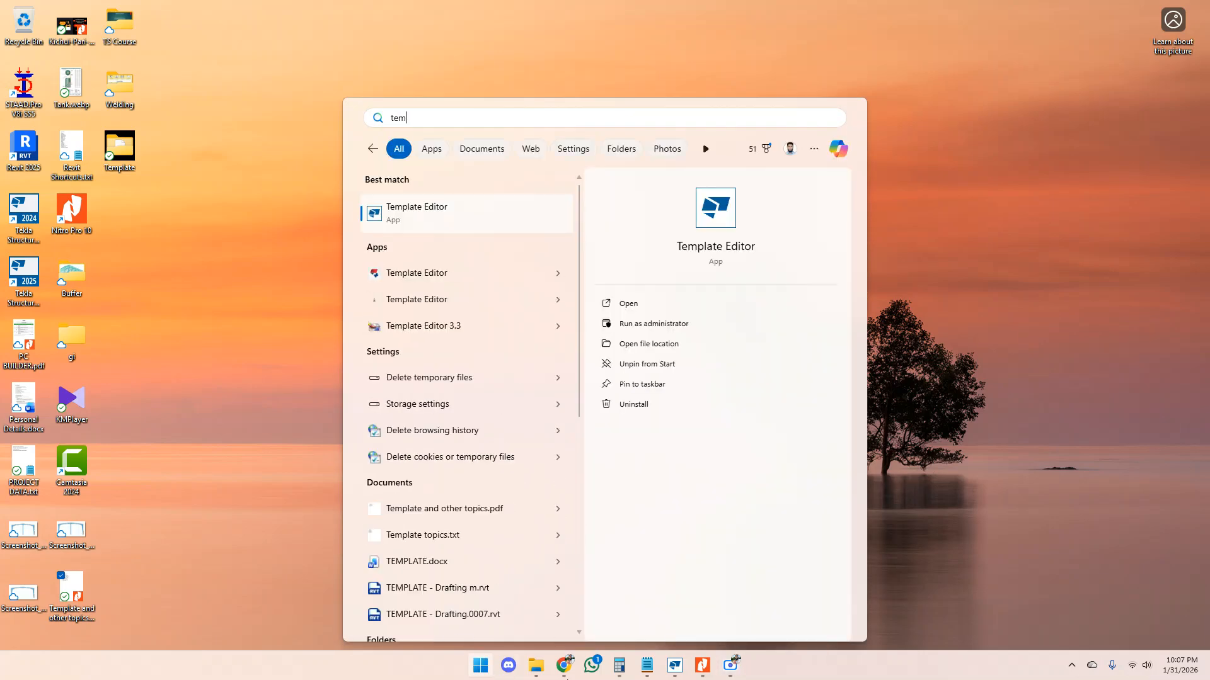
left_click(416, 217)
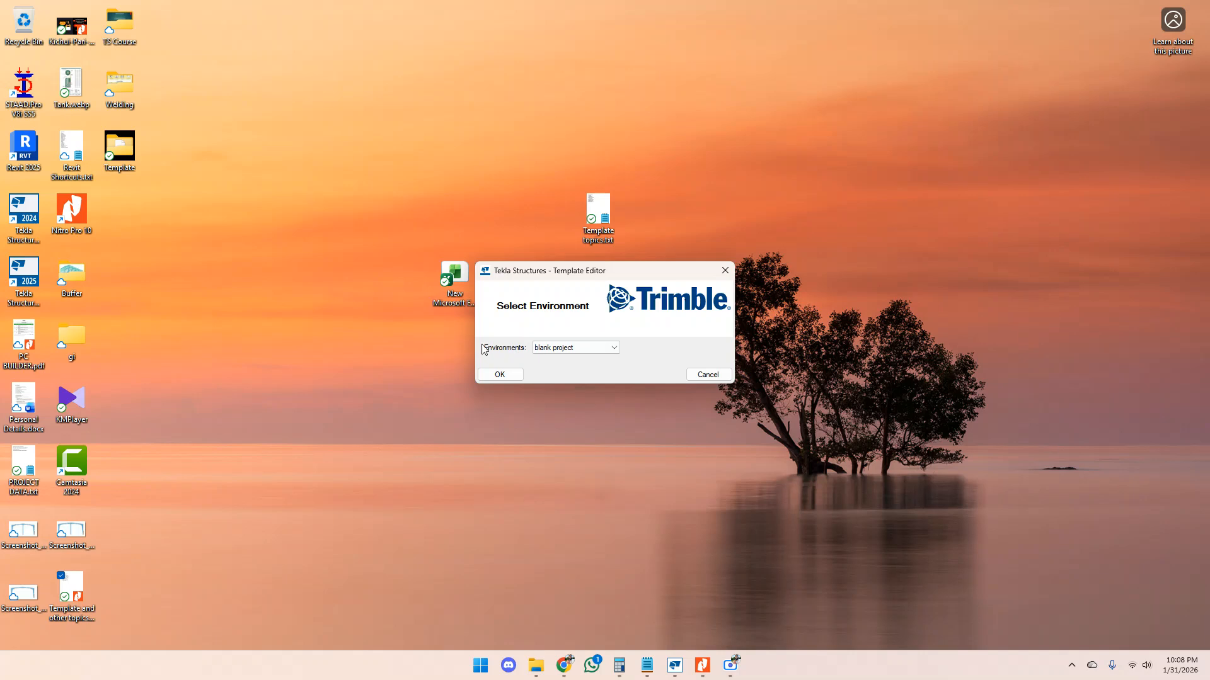
left_click(604, 347)
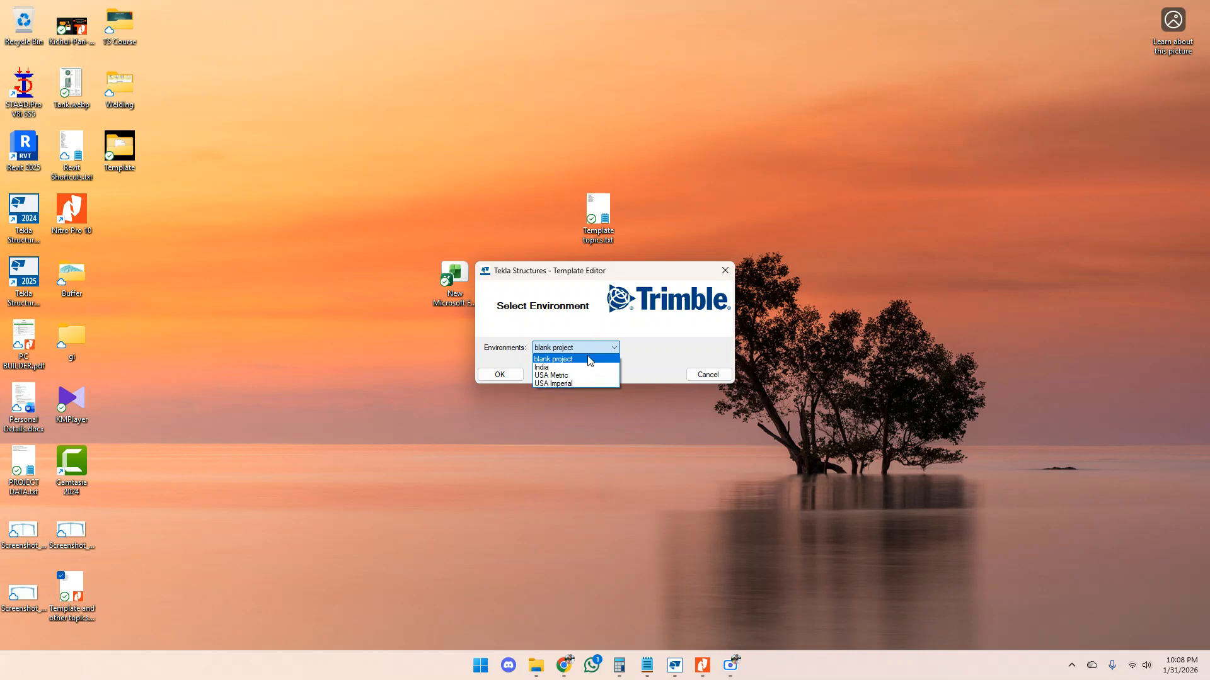
left_click(555, 376)
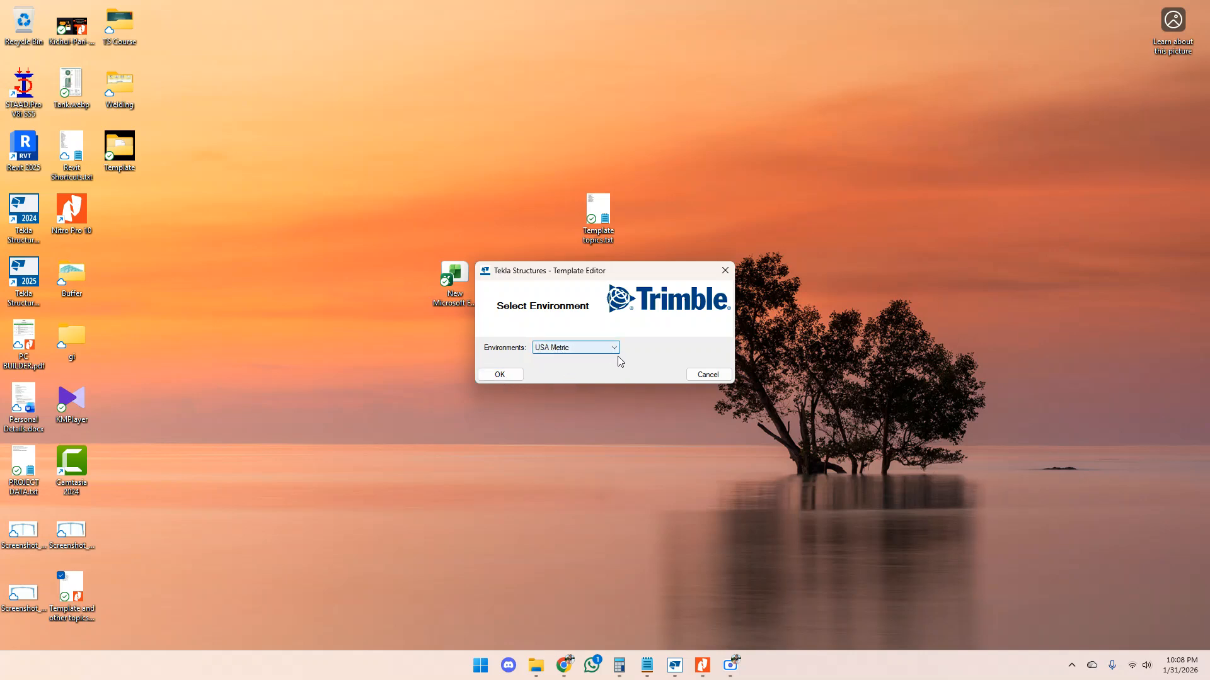
left_click(500, 375)
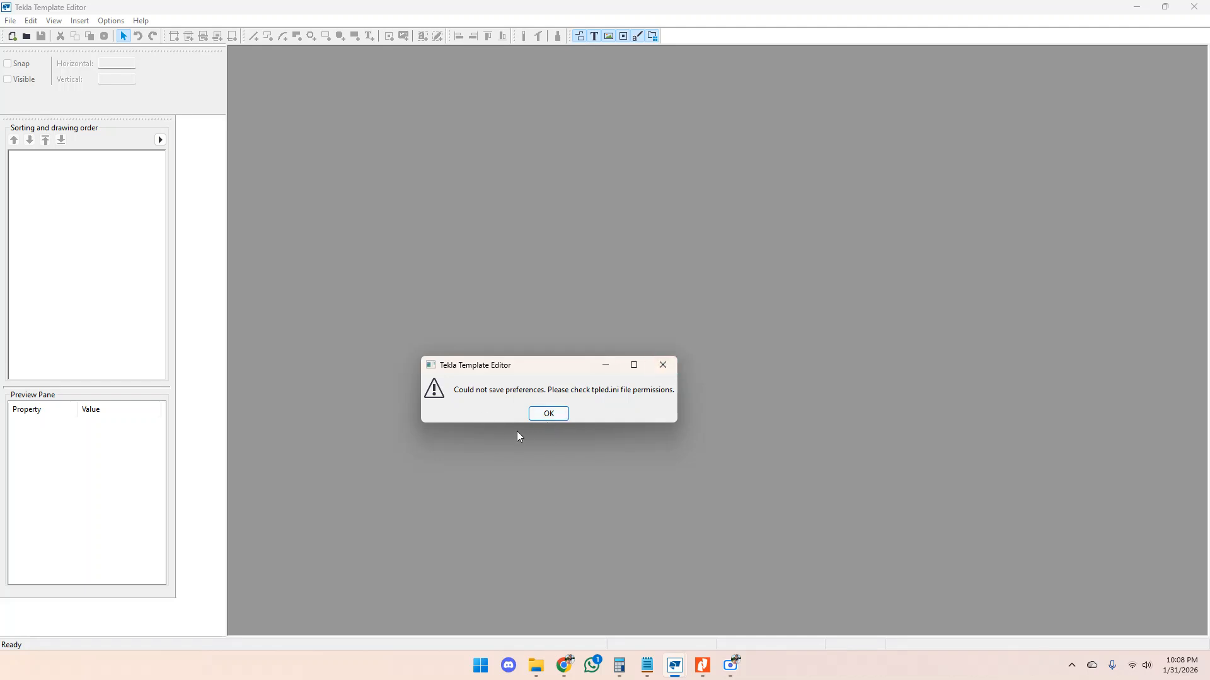
left_click(547, 419)
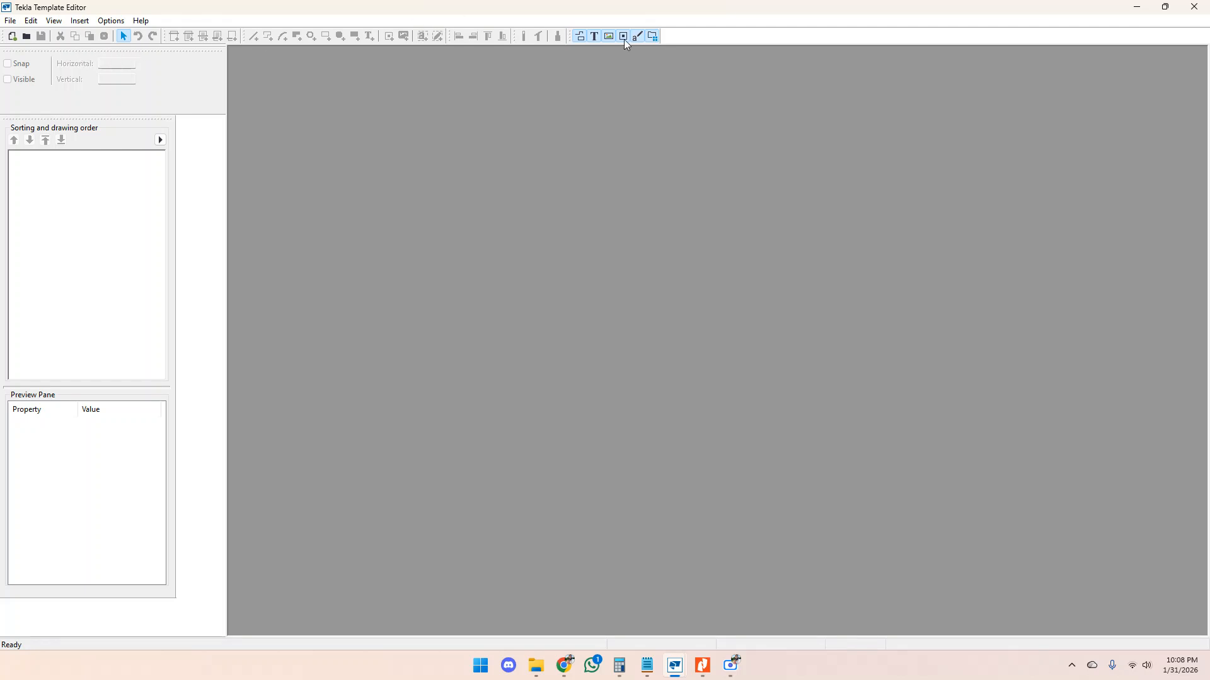
Create a new template of the Graphical template type.
left_click(10, 20)
left_click(26, 37)
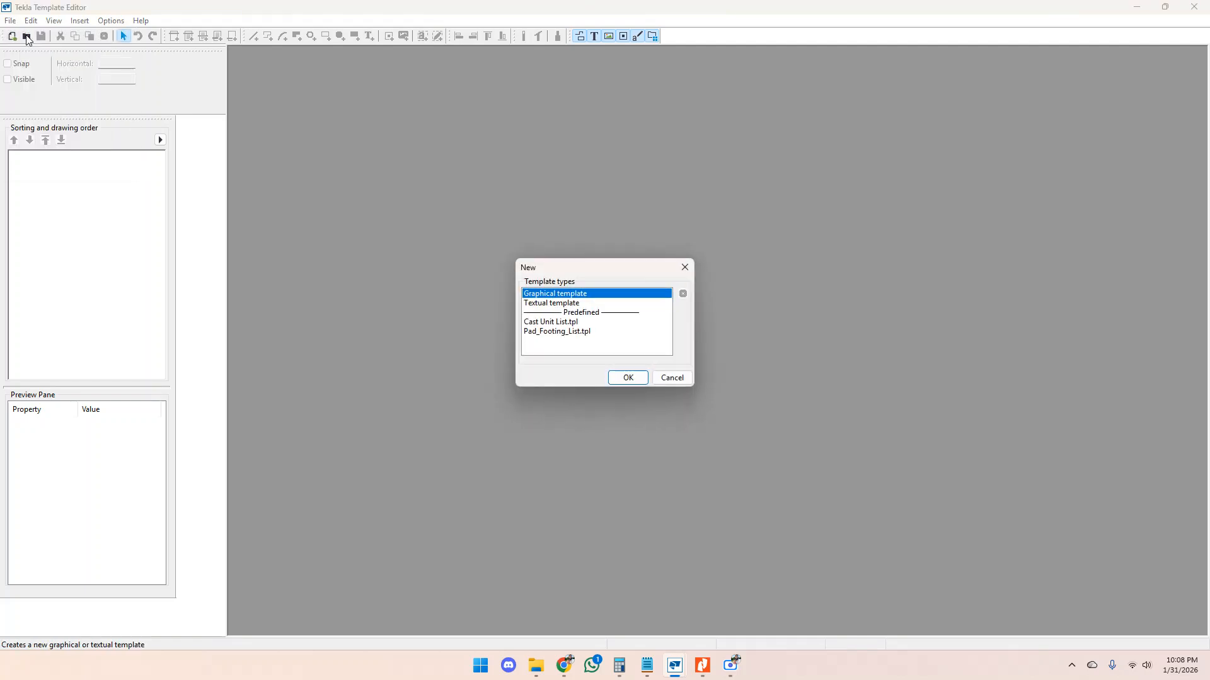
left_click(545, 305)
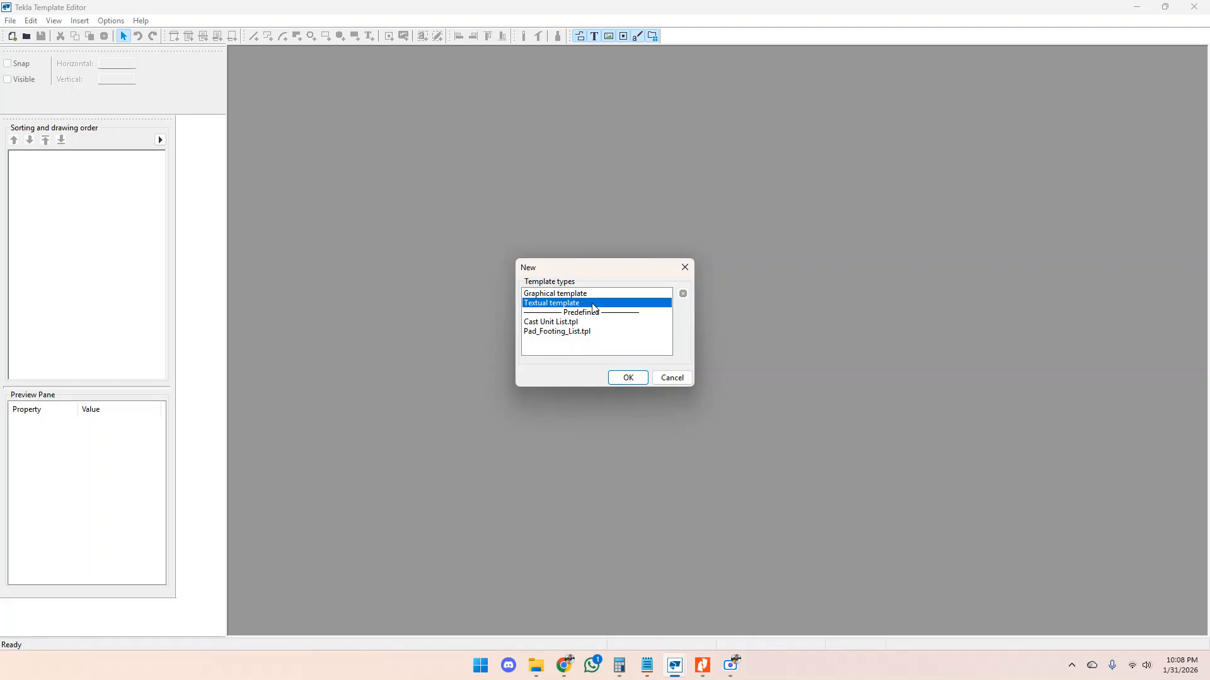
left_click(558, 294)
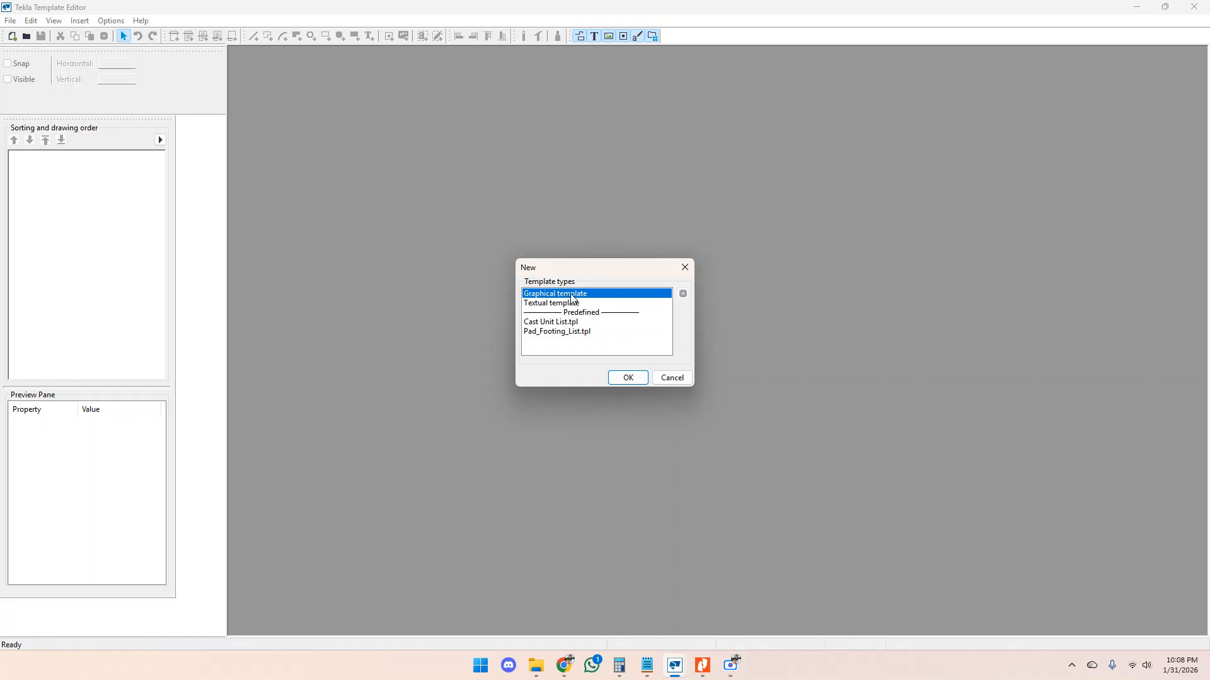
left_click(627, 378)
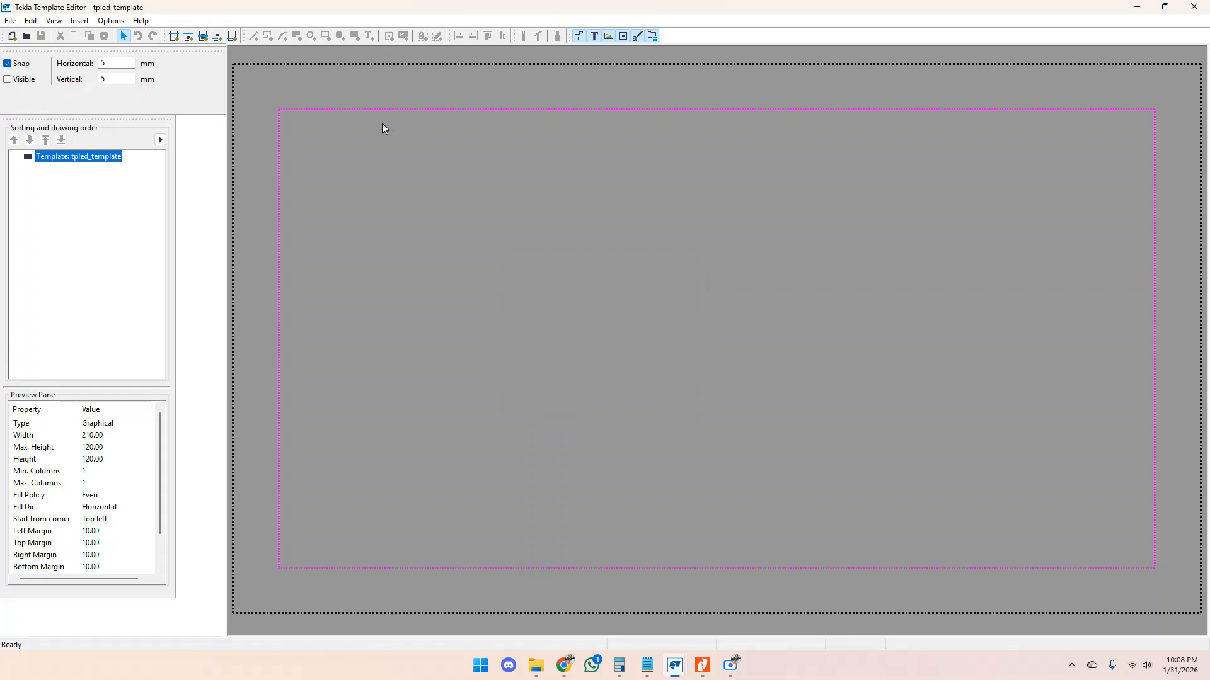
Examine the empty template's page outline, margin boundary and page properties.
scroll(582, 235, "down", 1)
scroll(456, 252, "down", 2)
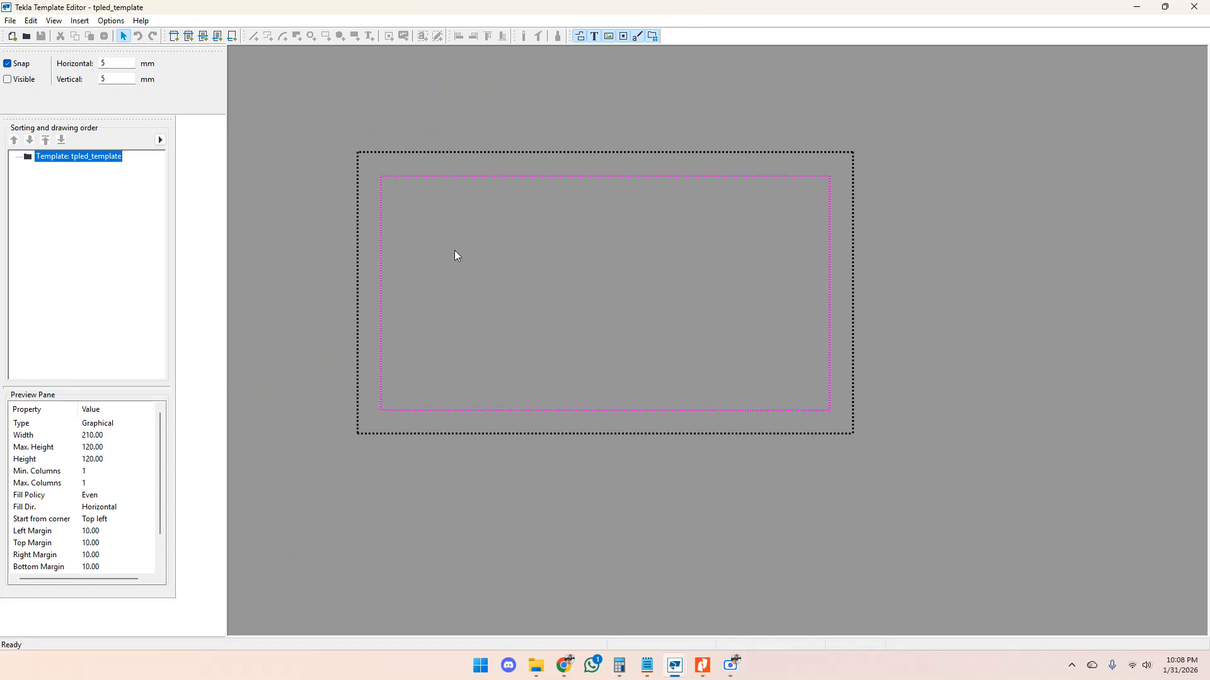
scroll(567, 290, "down", 1)
scroll(559, 214, "up", 2)
scroll(672, 208, "up", 2)
scroll(725, 186, "down", 2)
scroll(415, 218, "up", 2)
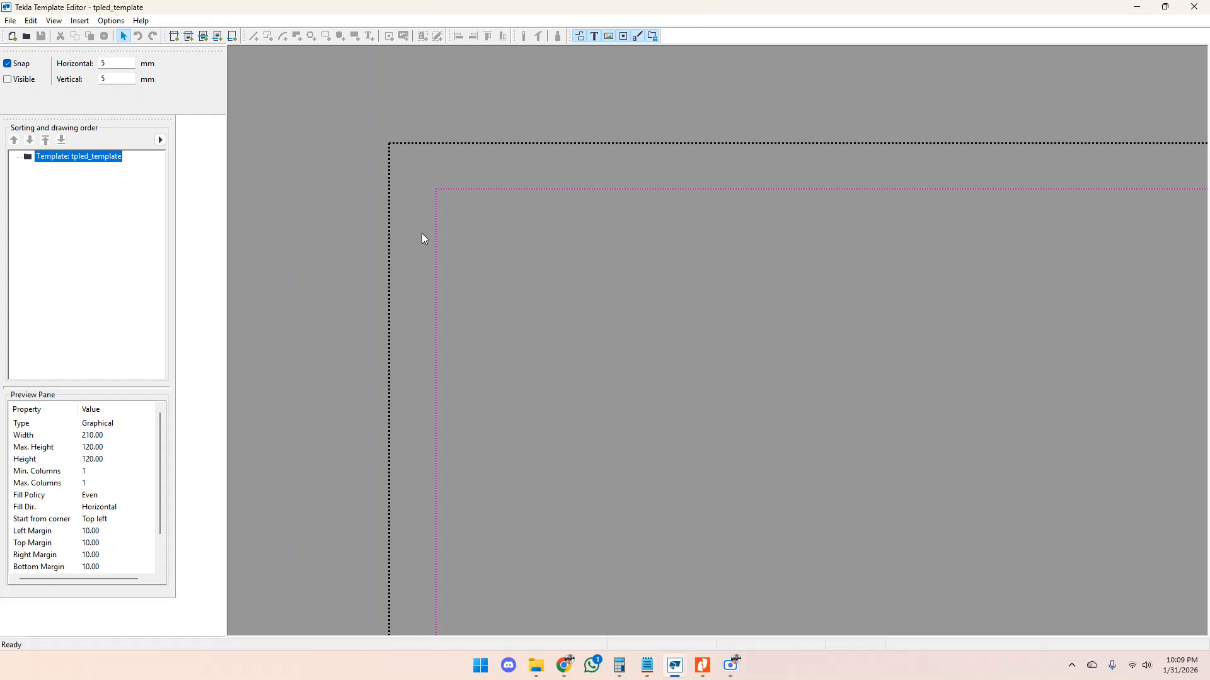
scroll(407, 232, "down", 2)
scroll(378, 211, "up", 1)
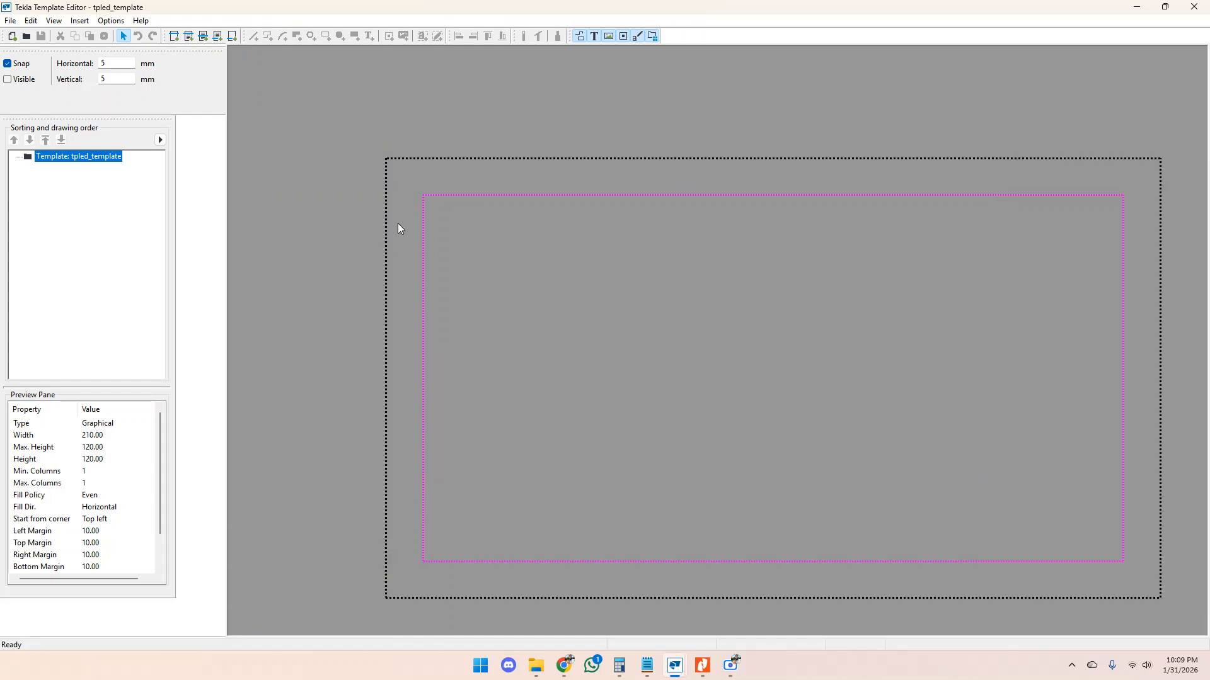
scroll(410, 232, "down", 1)
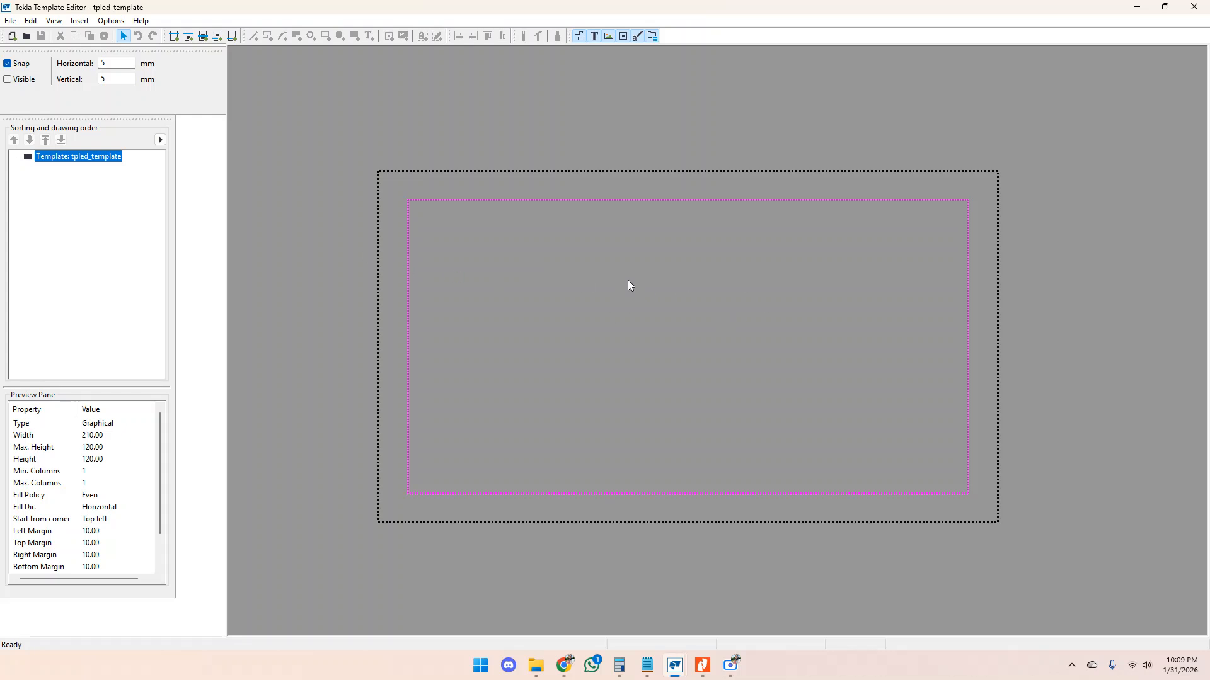
double_click(559, 264)
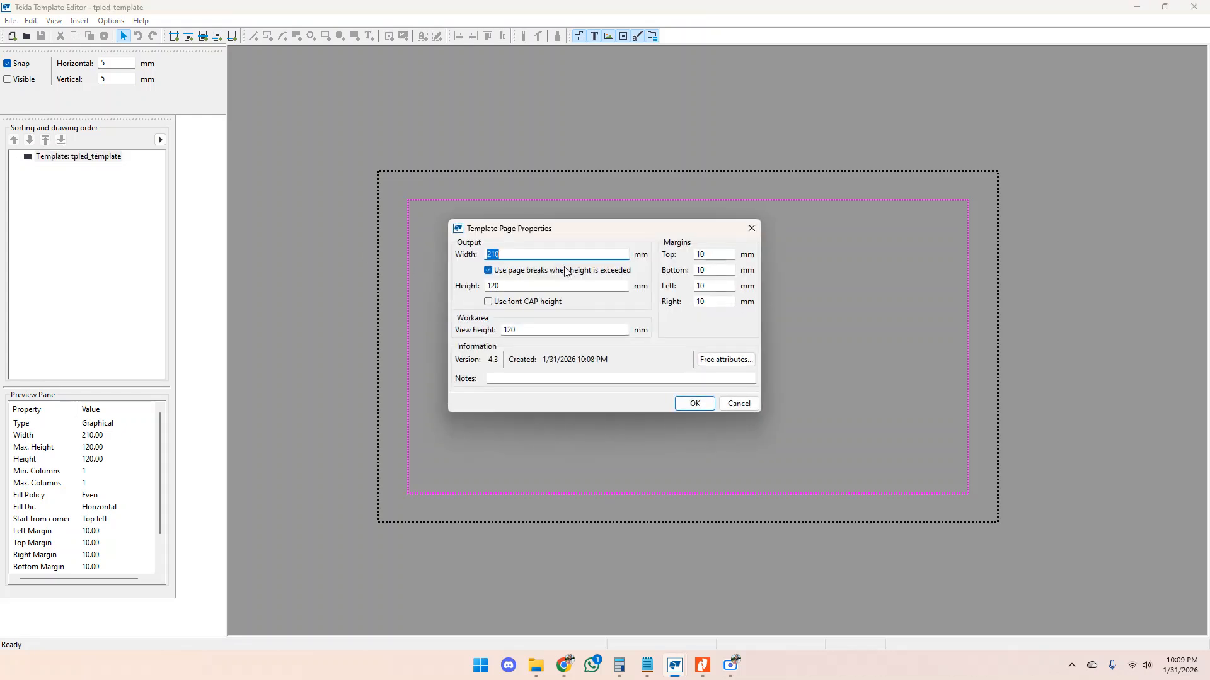
left_click(745, 406)
Set the template page's top, bottom, left and right margins to 0 mm.
right_click(599, 262)
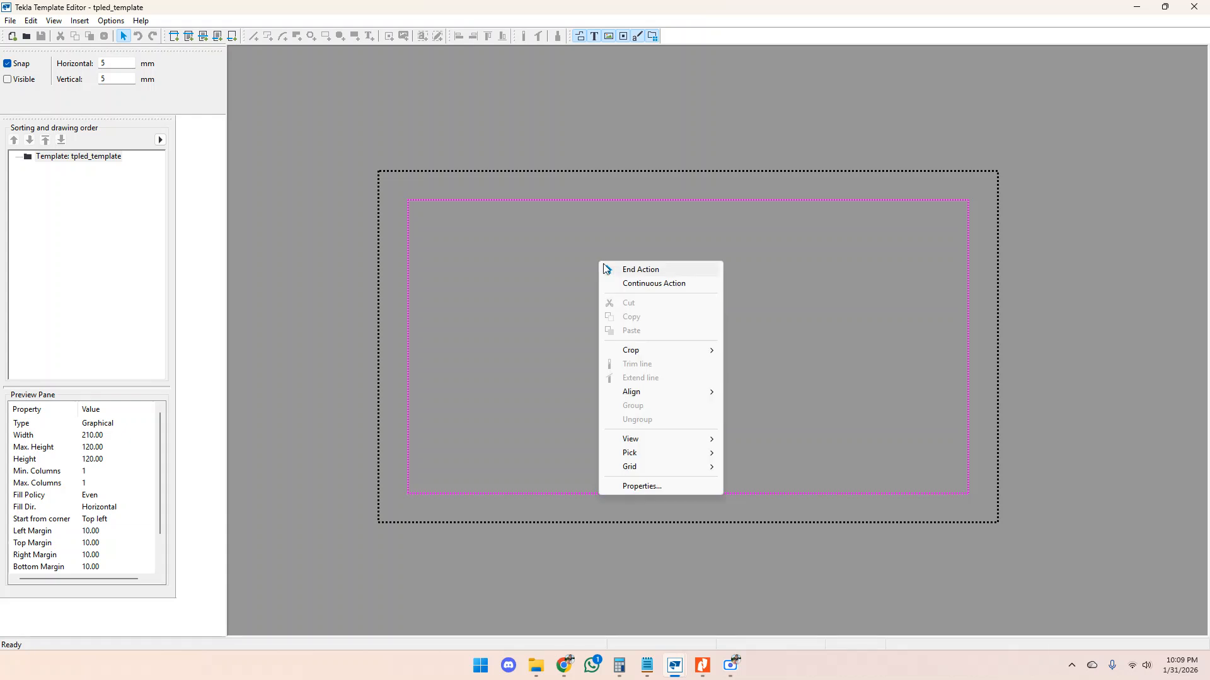
left_click(641, 486)
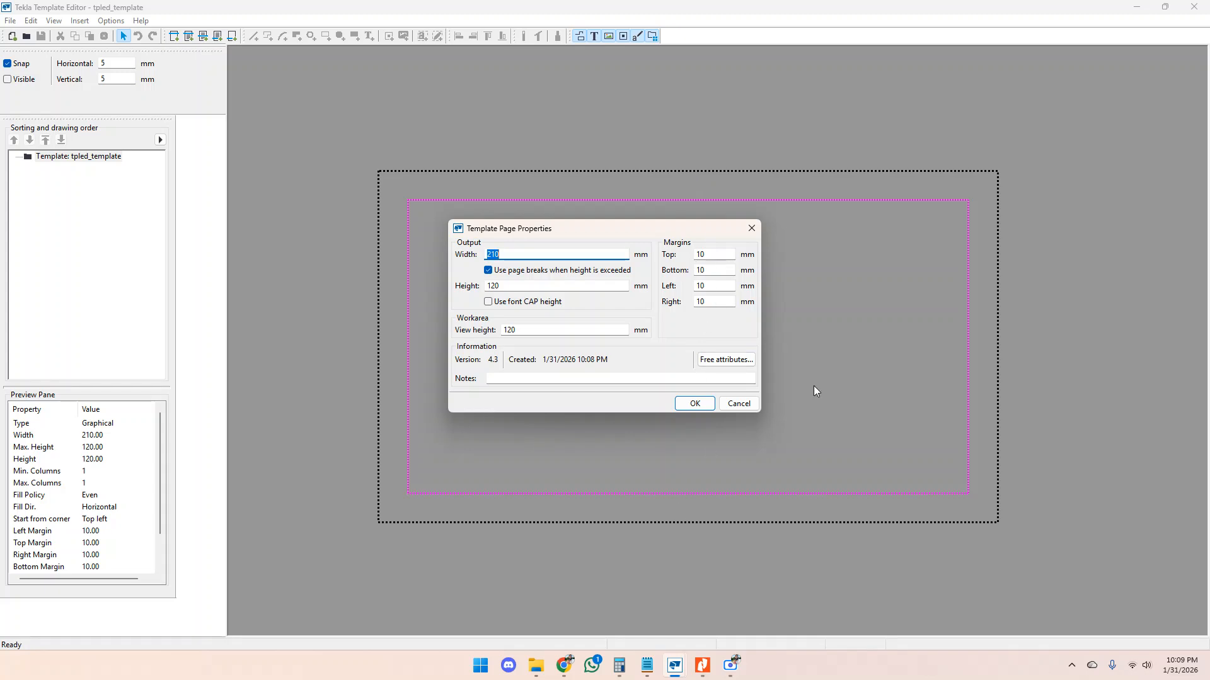
left_click_drag(714, 256, 686, 256)
type("0")
key("Tab")
type("0")
key("Tab")
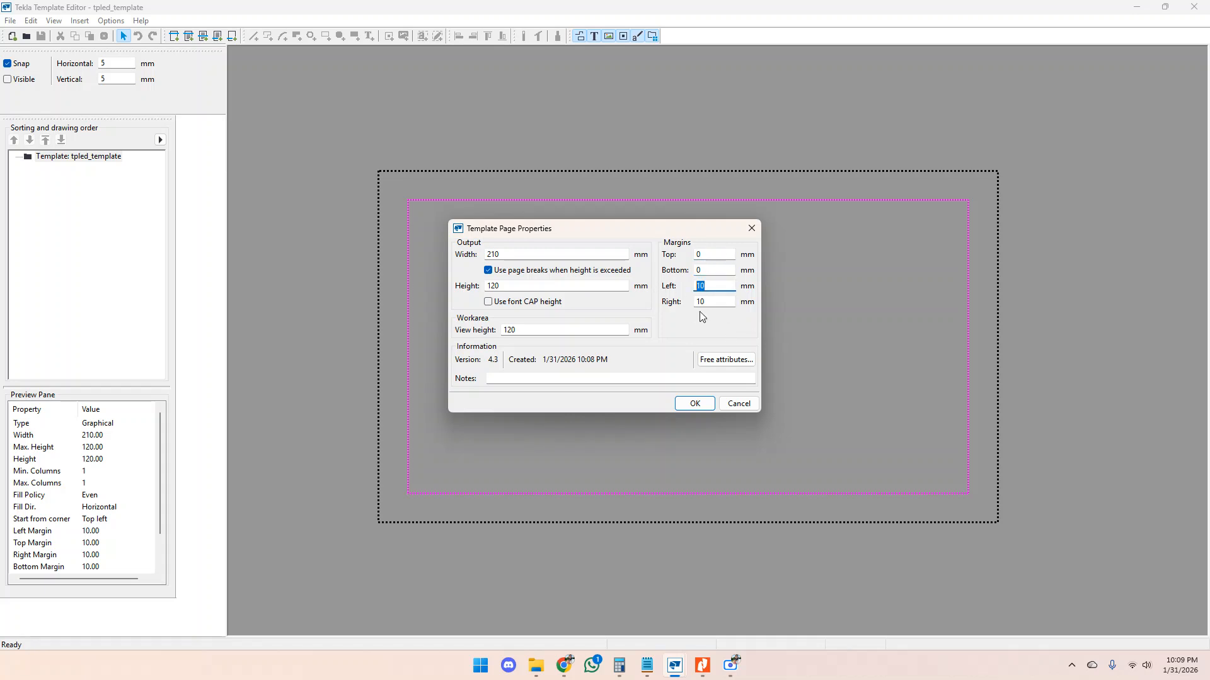
key("Tab")
type("0")
left_click(695, 403)
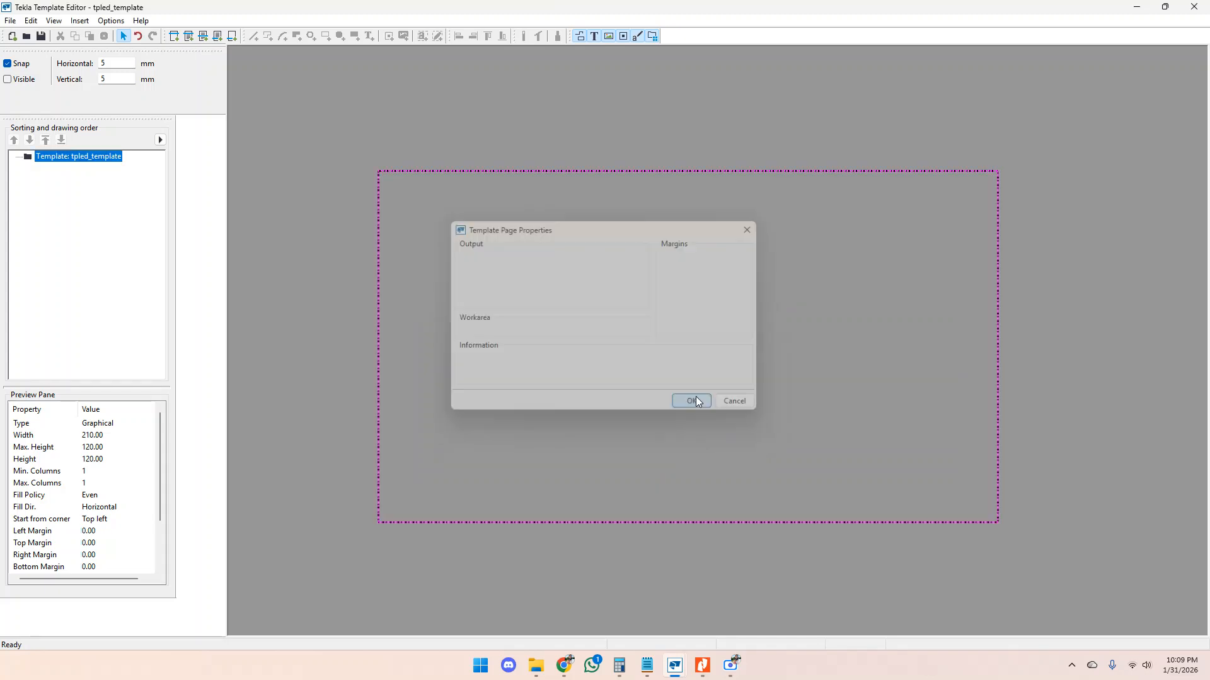
Set the template page's width to 841 mm and both its height and view height to 594 mm.
scroll(497, 177, "up", 2)
scroll(533, 210, "down", 2)
scroll(390, 259, "up", 1)
scroll(577, 256, "down", 1)
double_click(654, 297)
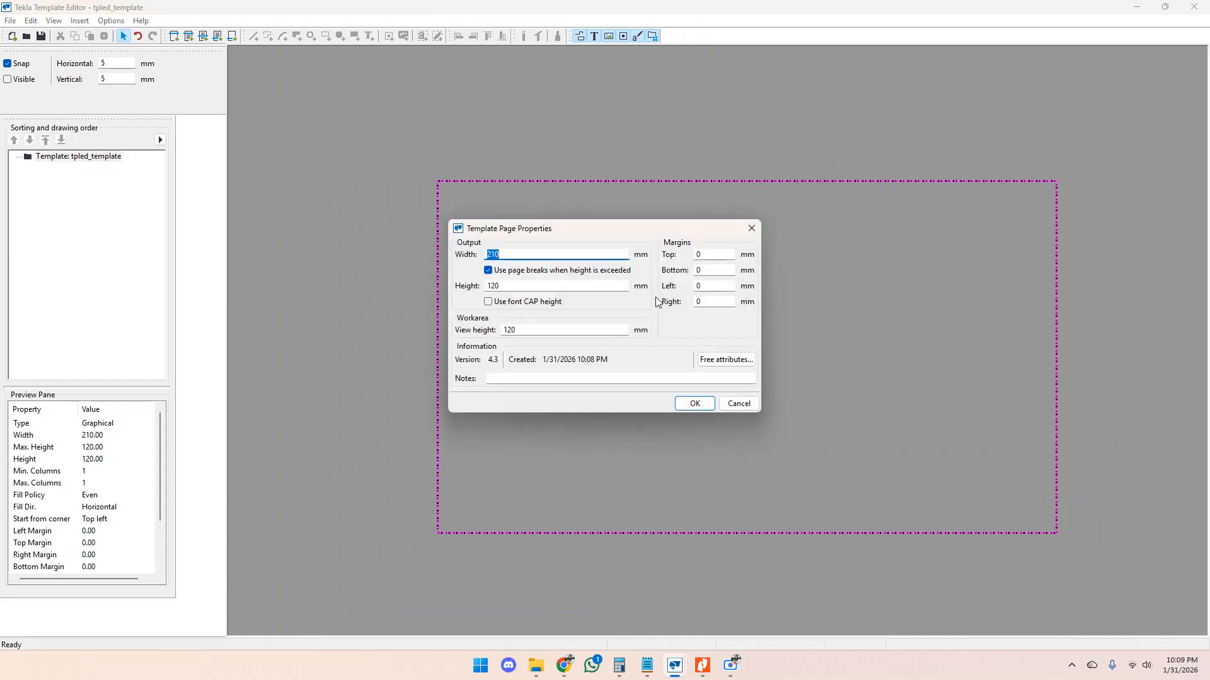
left_click_drag(561, 231, 637, 242)
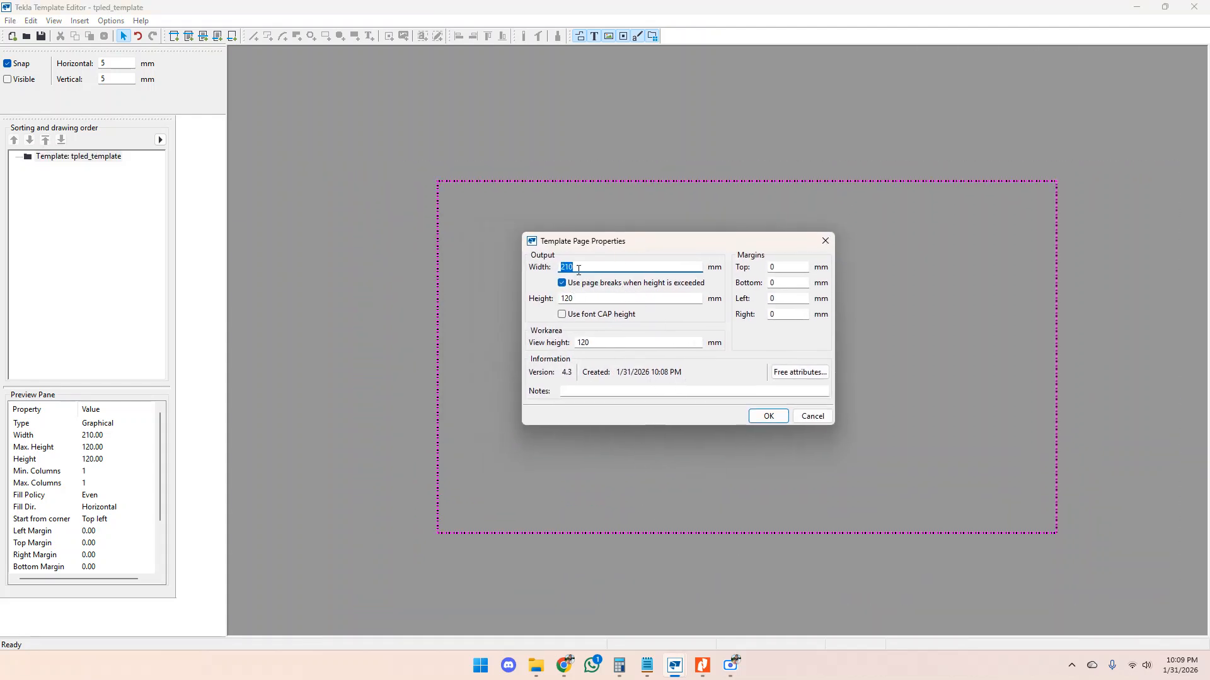
type("841")
key("Tab")
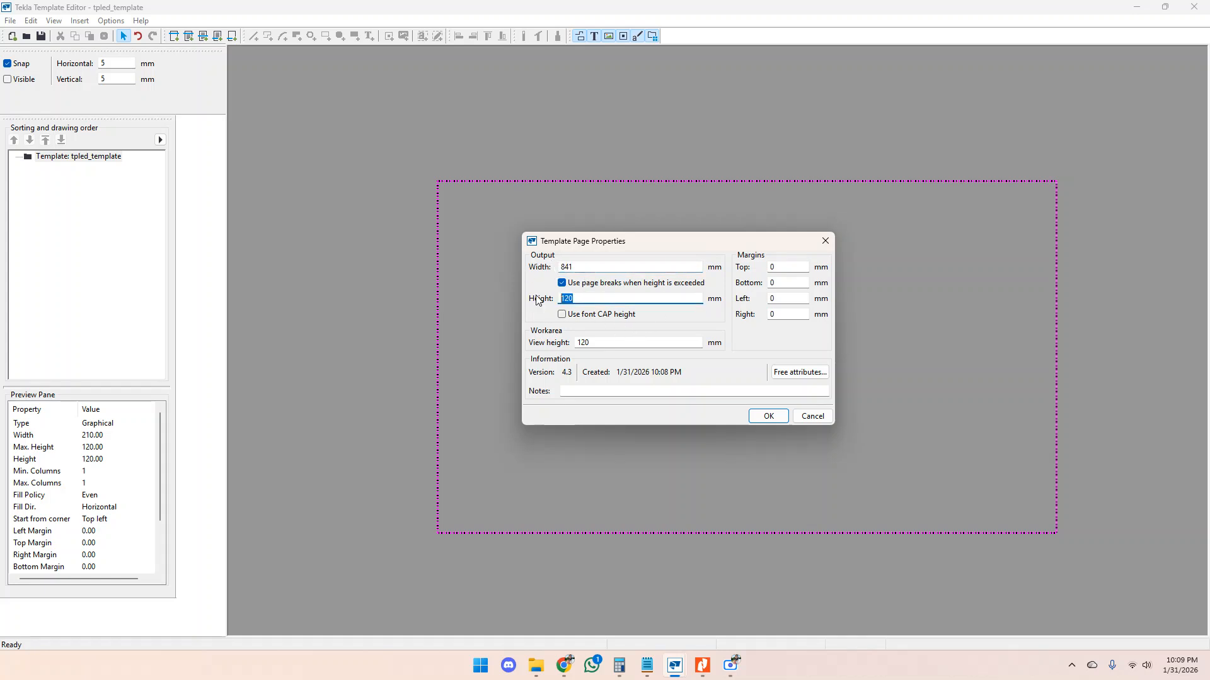
type("594")
double_click(596, 345)
type("594")
left_click(768, 416)
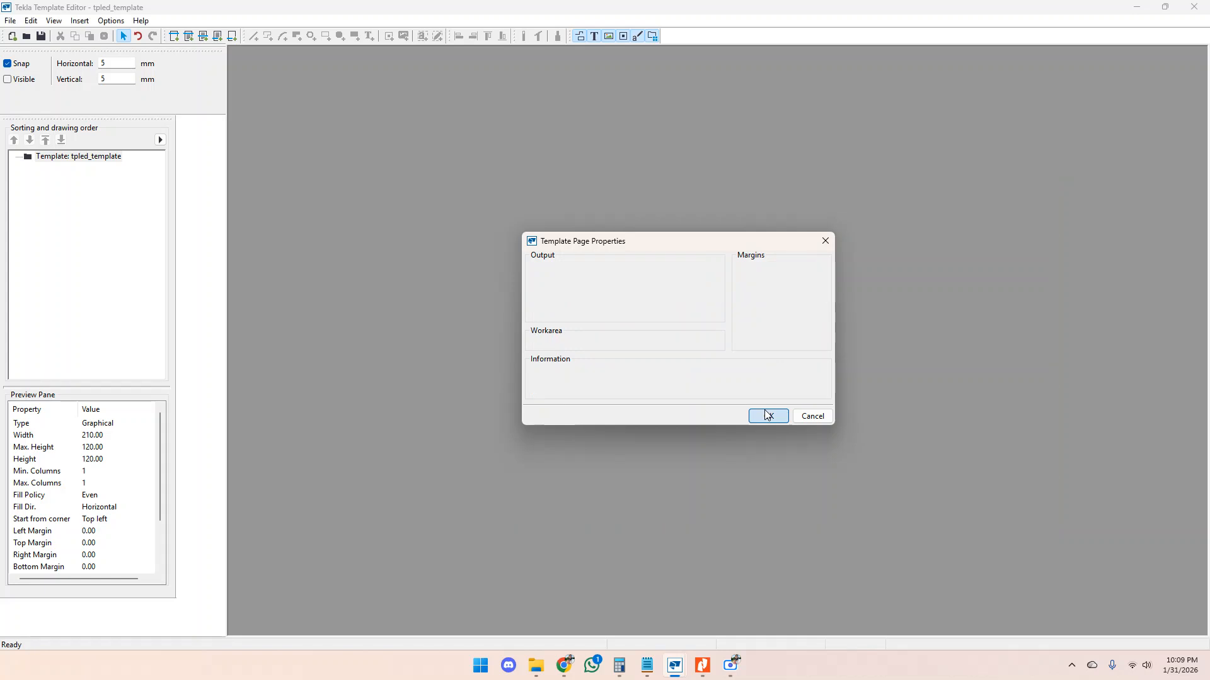
Insert a row with the DRAWING content type into the template page.
scroll(711, 405, "down", 4)
scroll(777, 320, "up", 2)
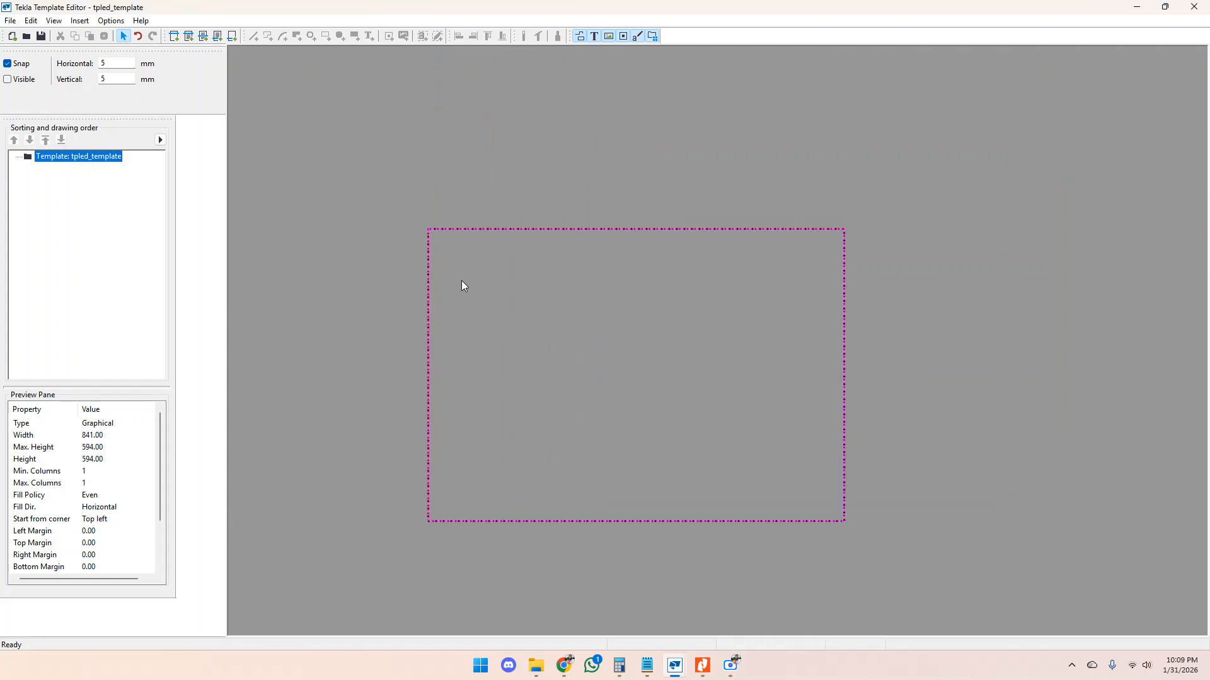
scroll(443, 328, "up", 1)
scroll(686, 349, "down", 1)
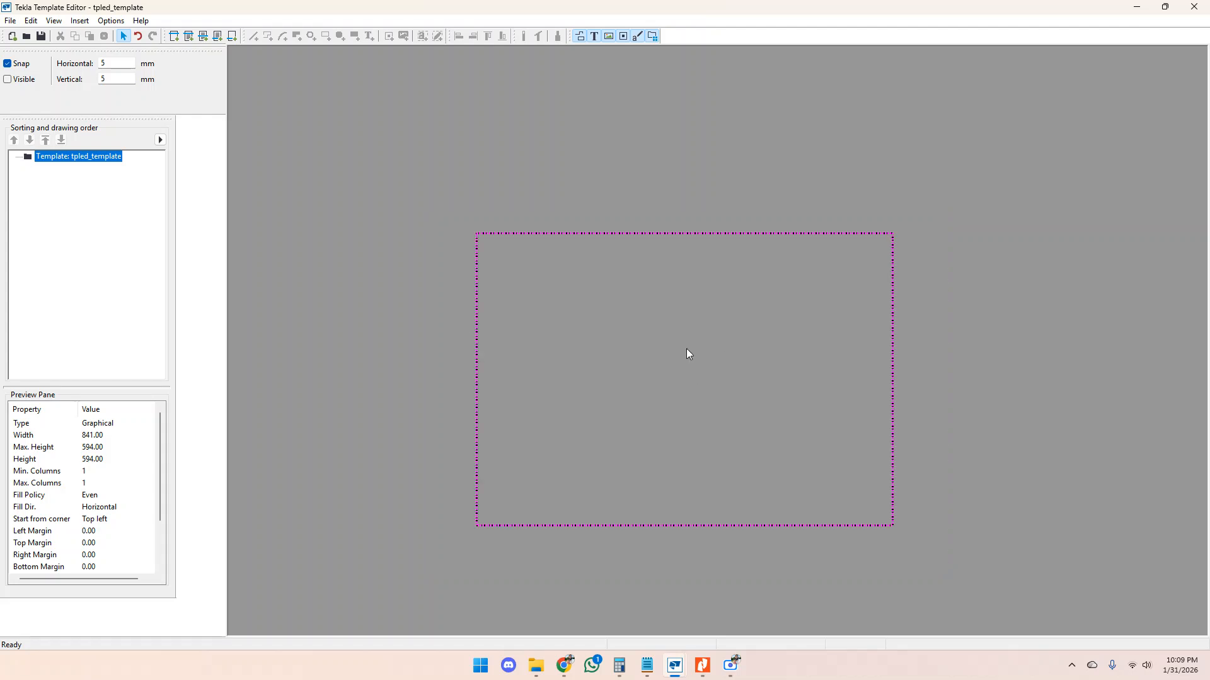
left_click(204, 37)
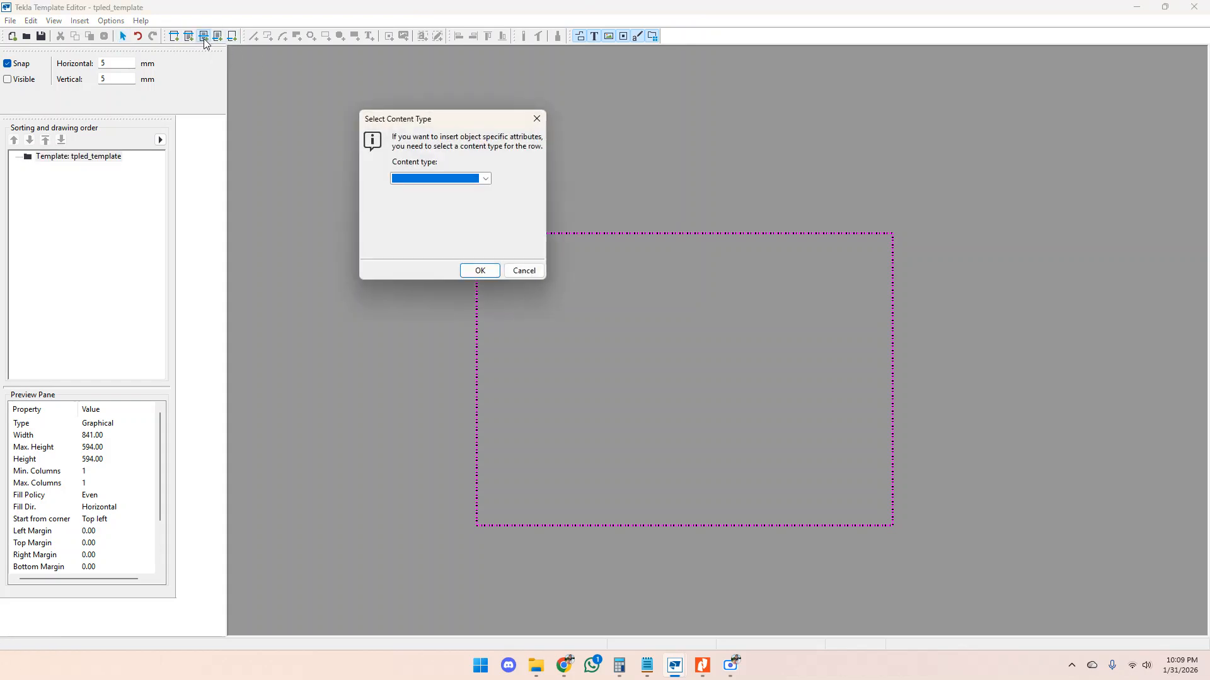
left_click(486, 179)
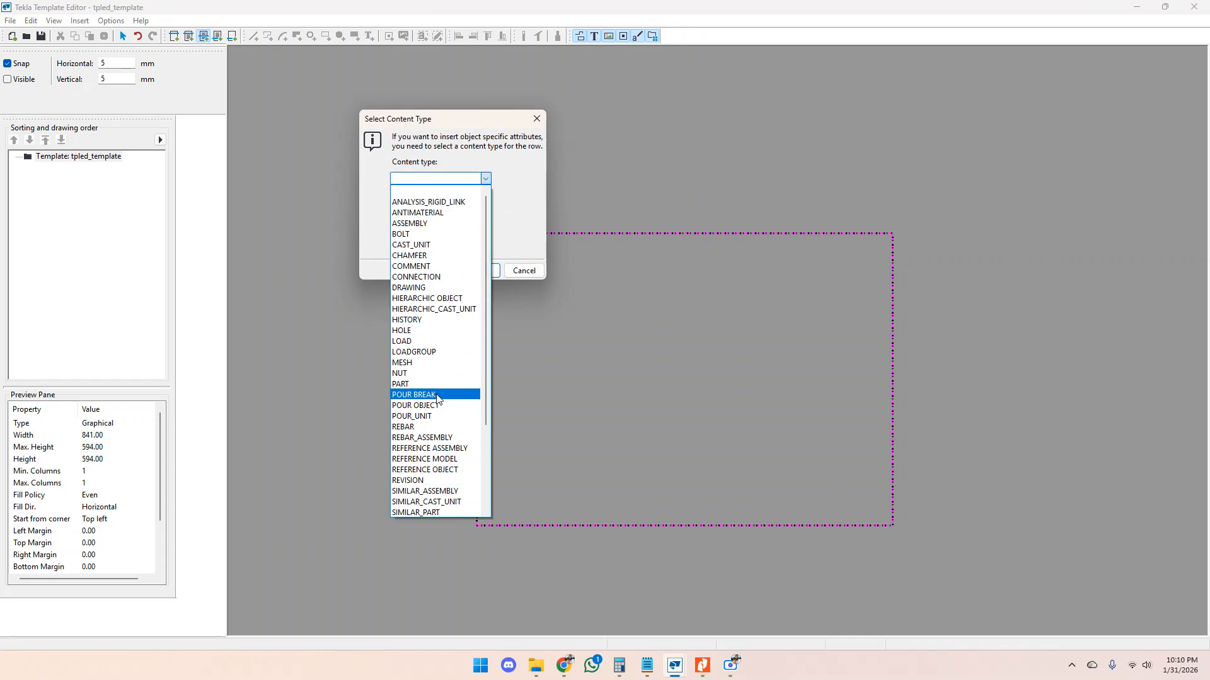
left_click(404, 288)
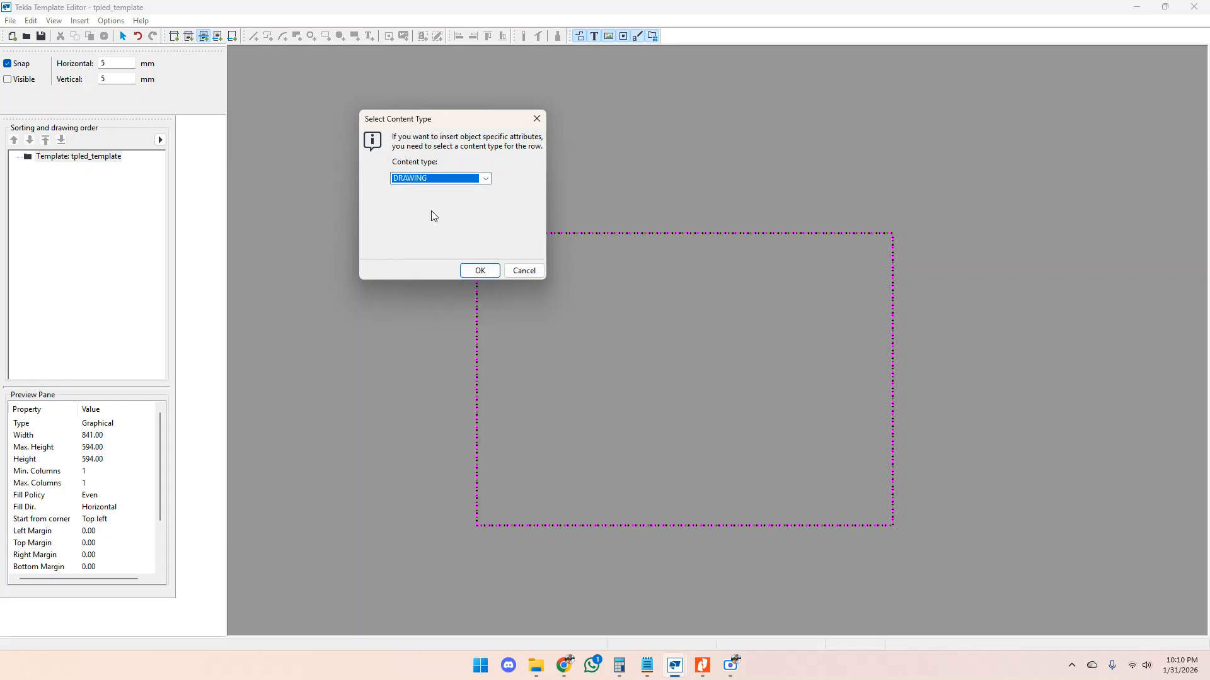
left_click(479, 271)
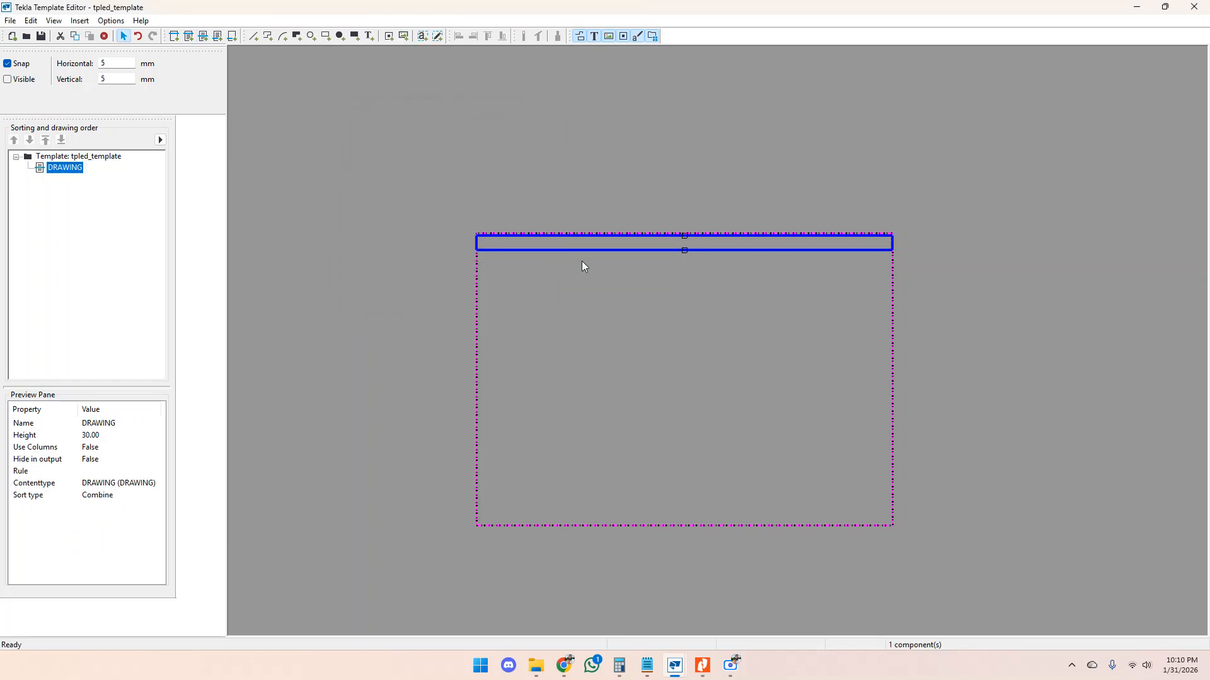
scroll(666, 273, "up", 1)
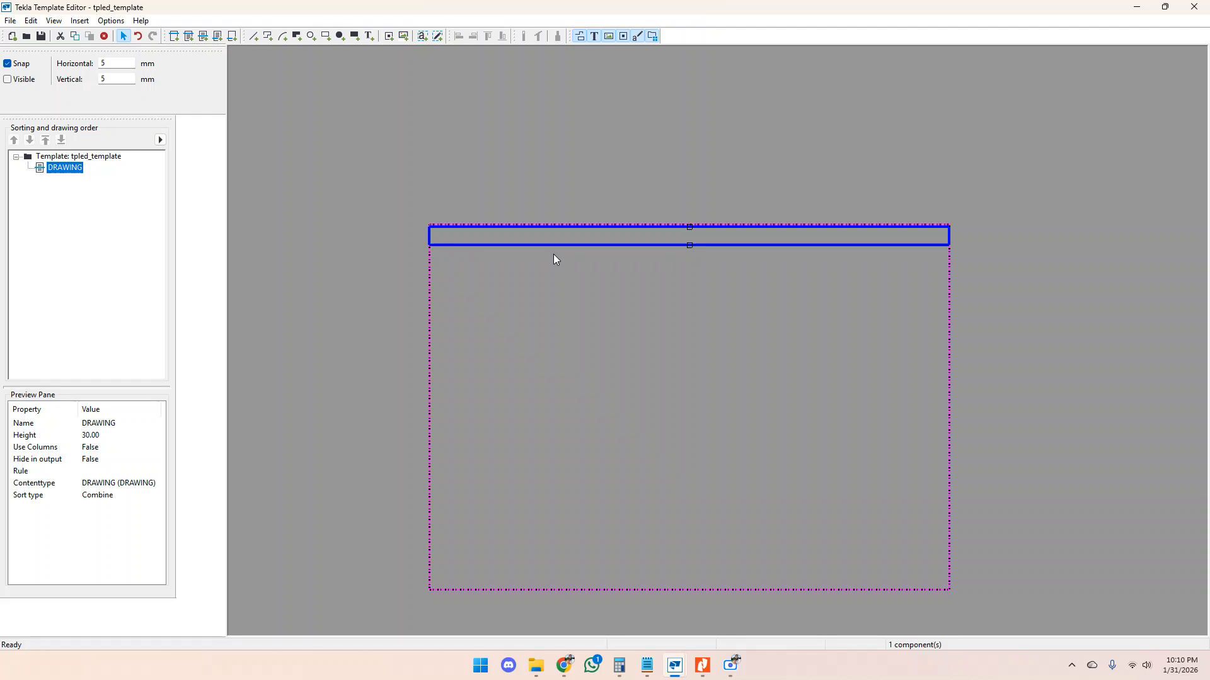
Set the DRAWING row's height to 594 mm so it spans the full page height.
double_click(638, 244)
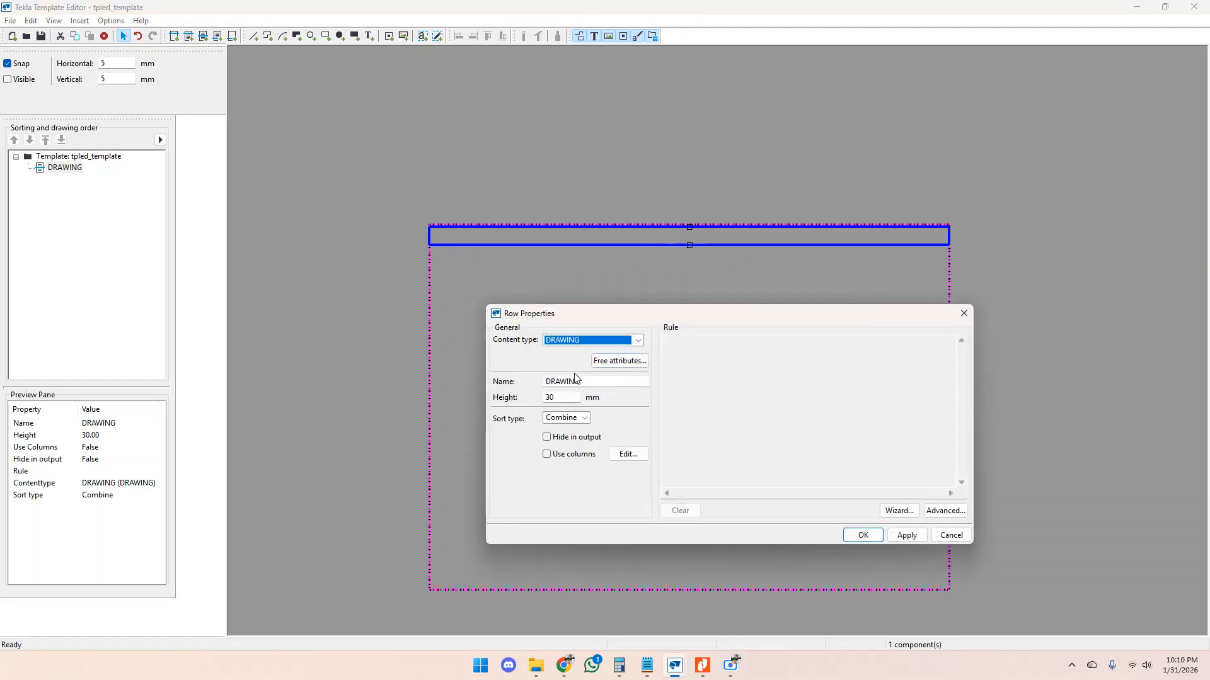
left_click_drag(725, 316, 720, 281)
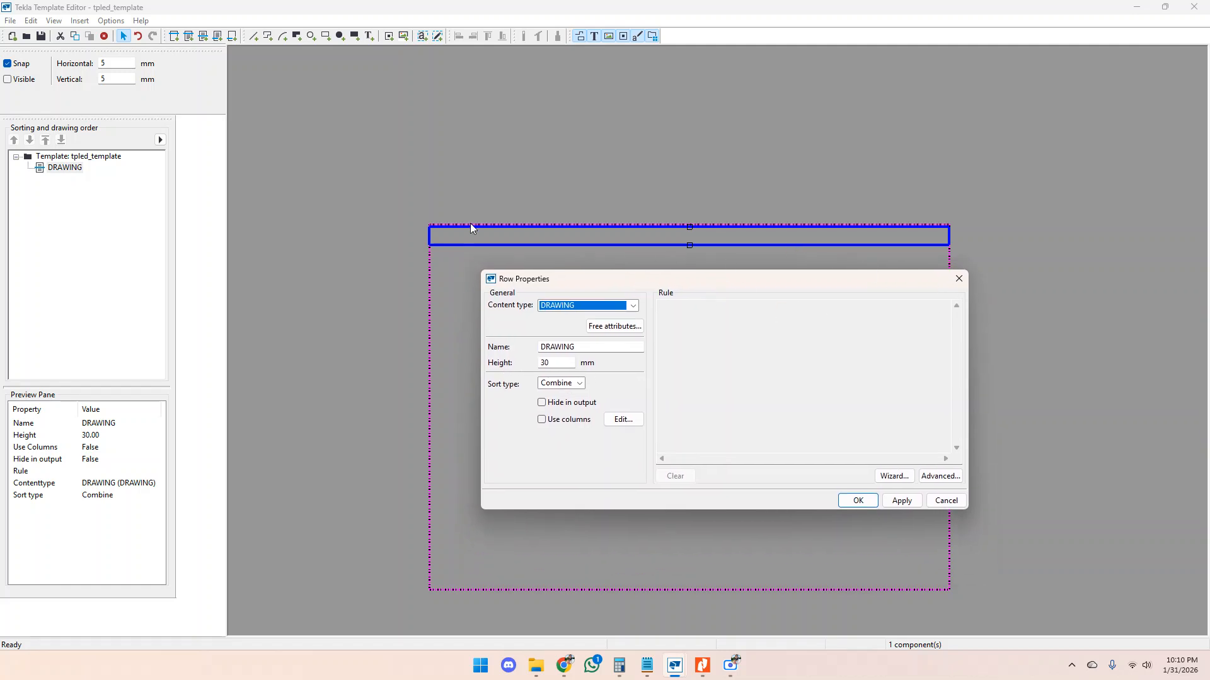
scroll(449, 225, "up", 3)
scroll(359, 221, "down", 1)
scroll(403, 226, "down", 1)
scroll(1057, 250, "up", 3)
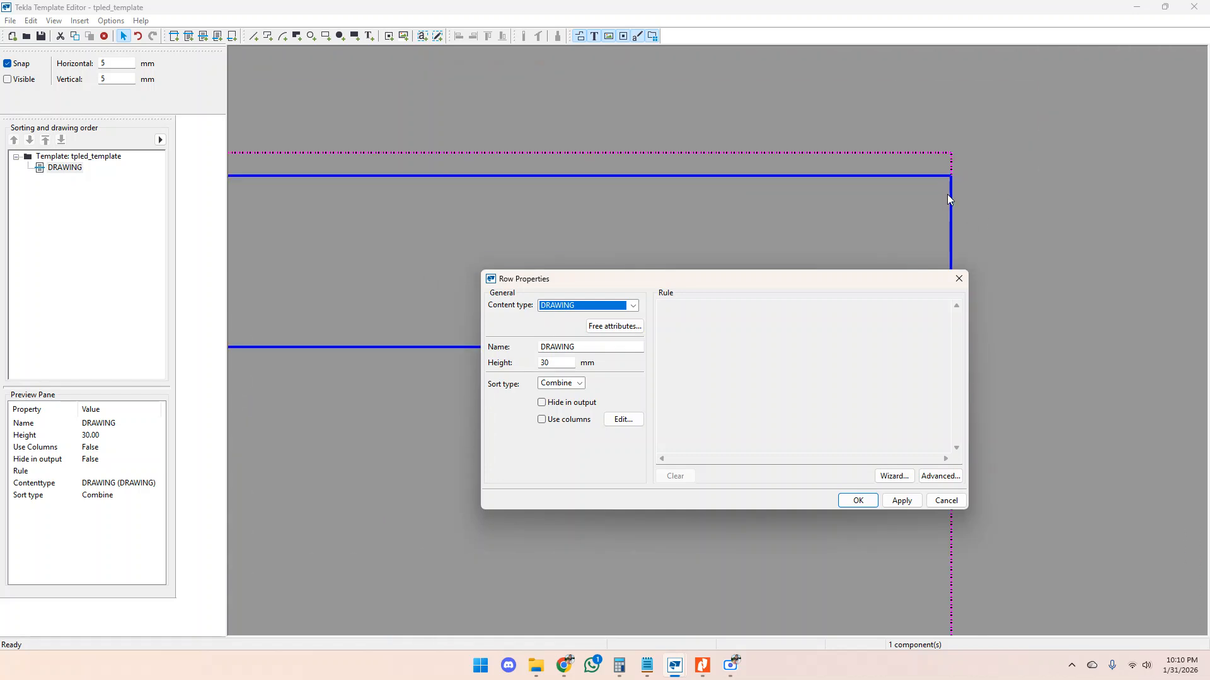
scroll(988, 181, "down", 1)
scroll(484, 183, "down", 1)
scroll(356, 264, "down", 1)
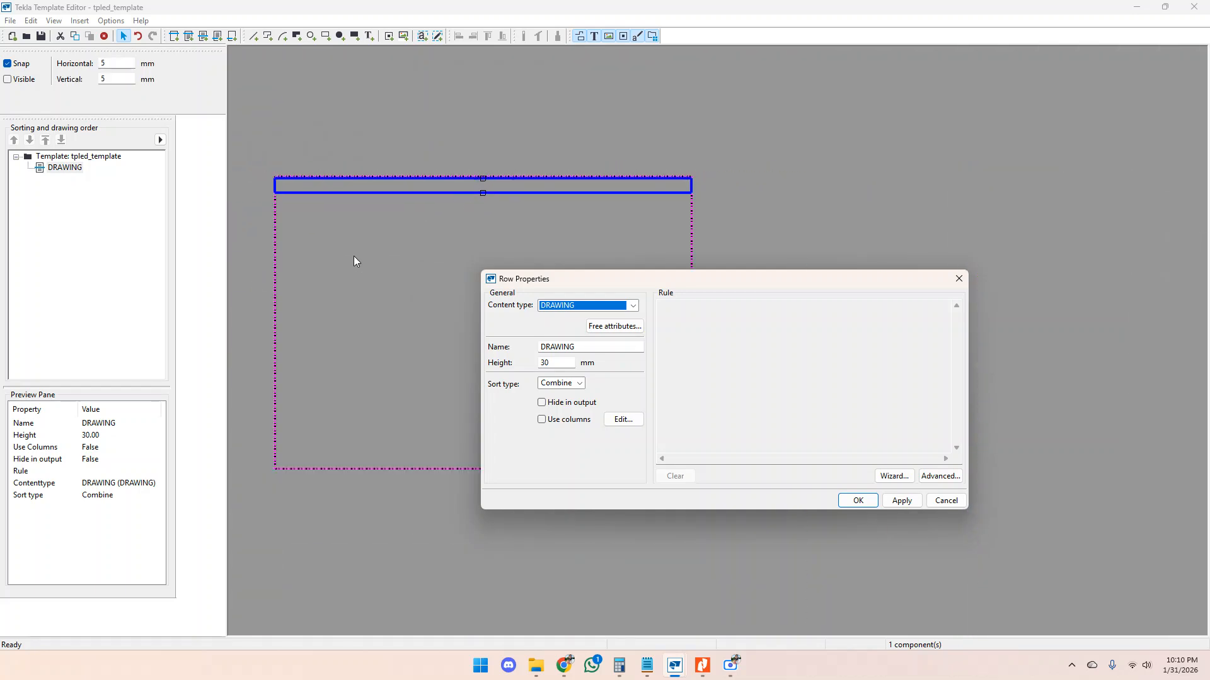
left_click(557, 361)
left_click_drag(558, 361, 533, 363)
type("49")
left_click_drag(564, 363, 528, 364)
type("594")
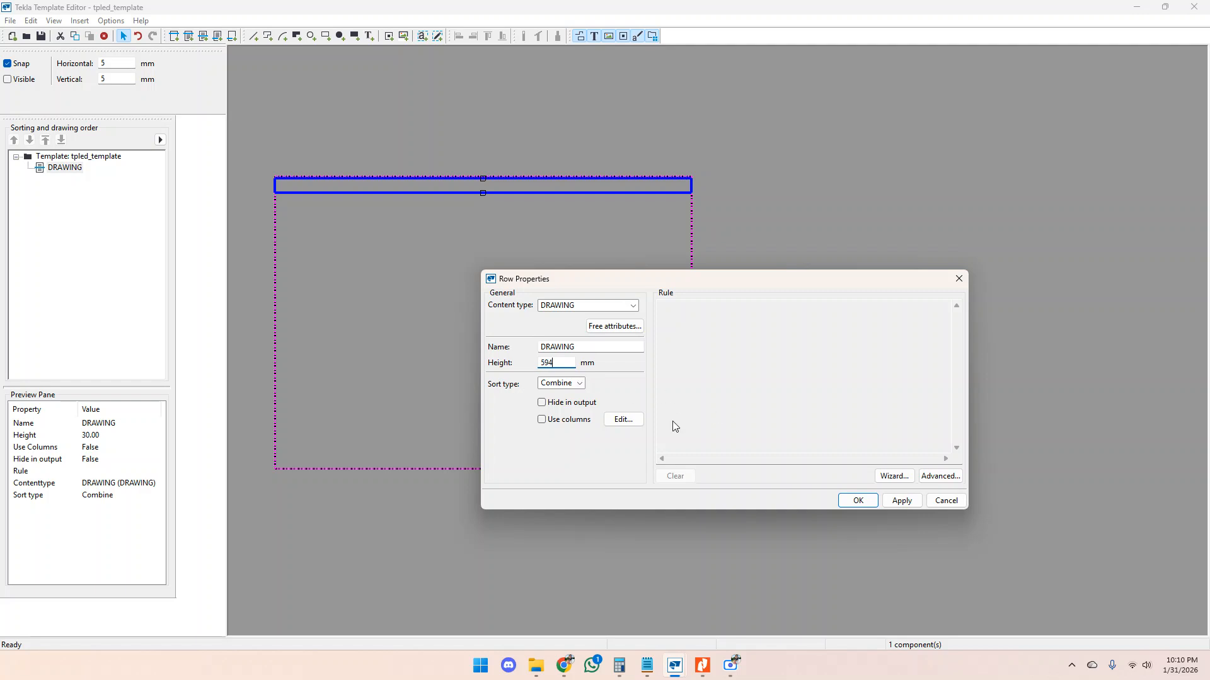
left_click(889, 501)
left_click(857, 500)
middle_click_drag(375, 294, 591, 308)
scroll(550, 247, "up", 1)
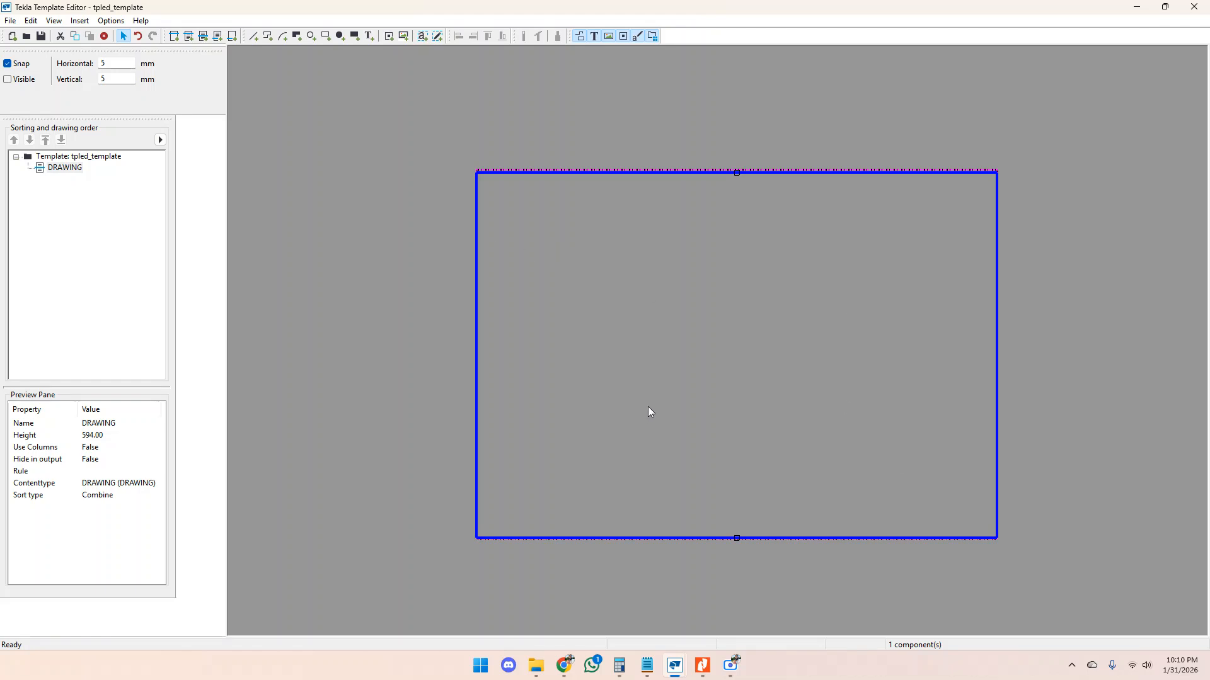
Switch to Nitro Pro to view the frame and title block layout in GA.pdf, and return to Tekla Template Editor.
left_click(702, 665)
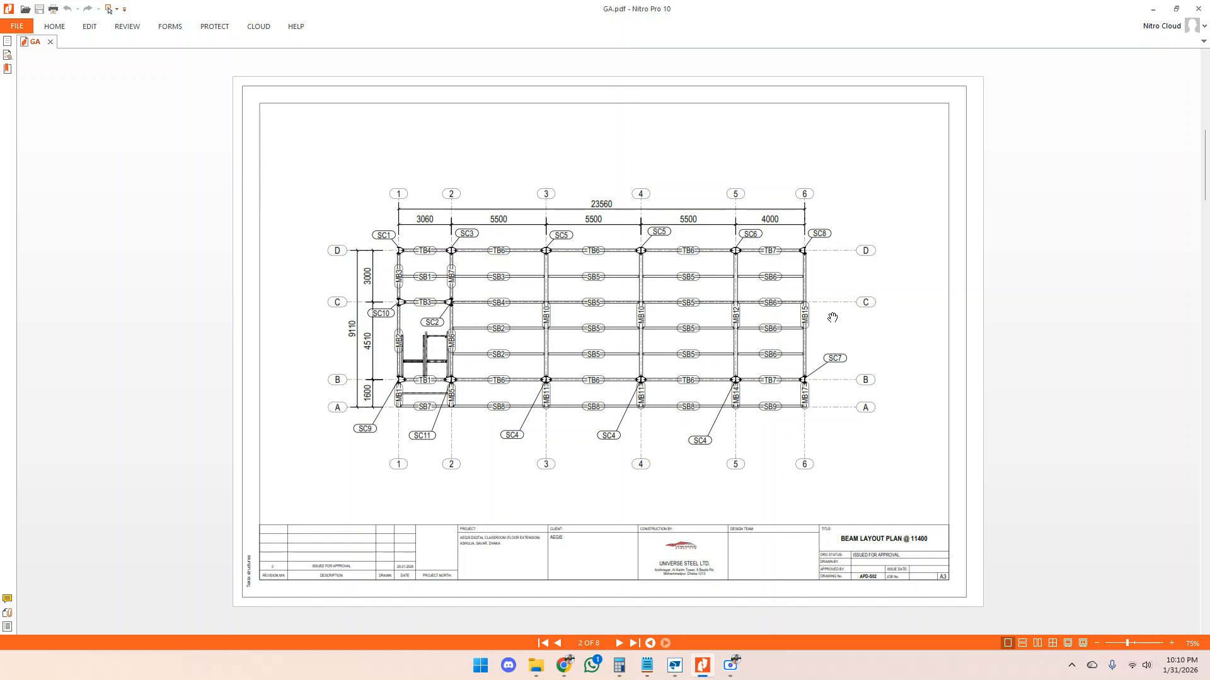
left_click(1152, 8)
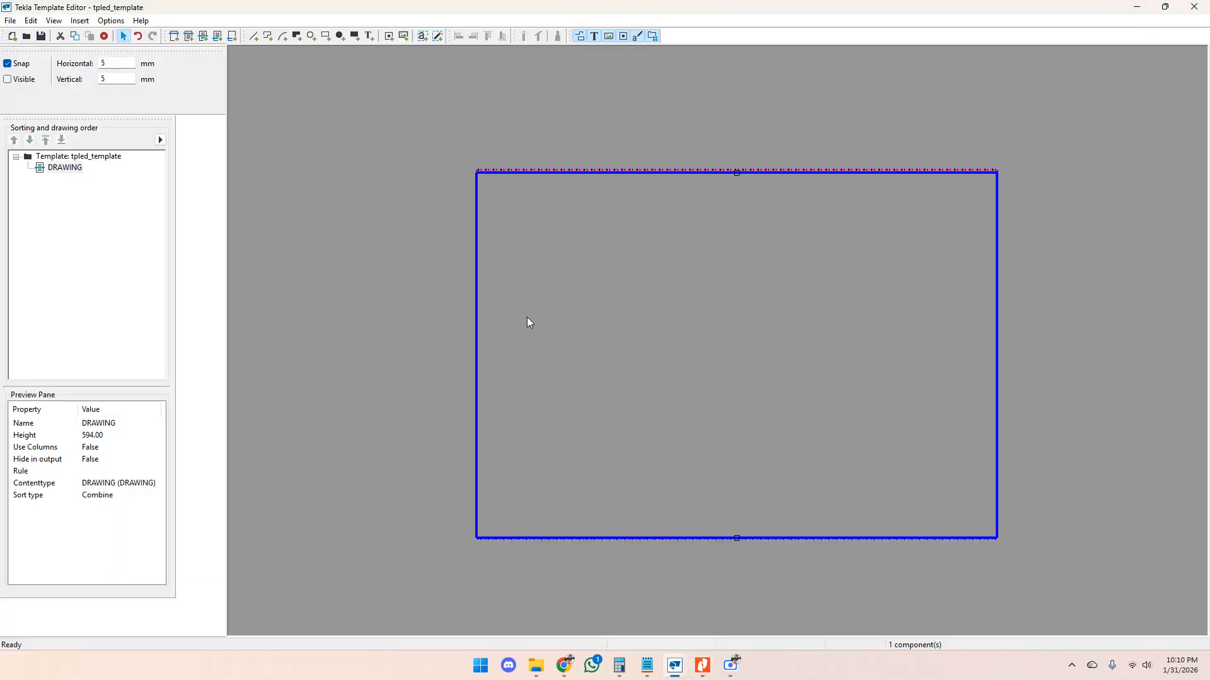
left_click(811, 350)
scroll(550, 281, "down", 1)
scroll(547, 200, "up", 1)
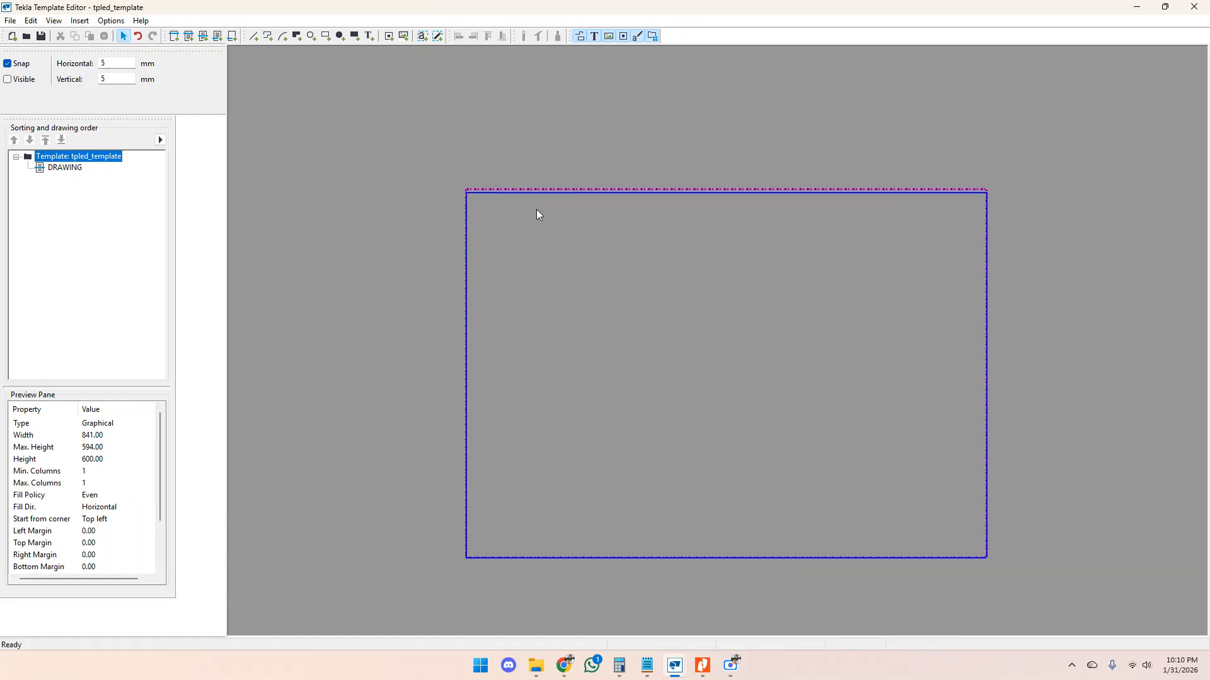
Check the DRAWING row's height in its properties and inspect the row's upper-left corner against the page outline.
double_click(484, 197)
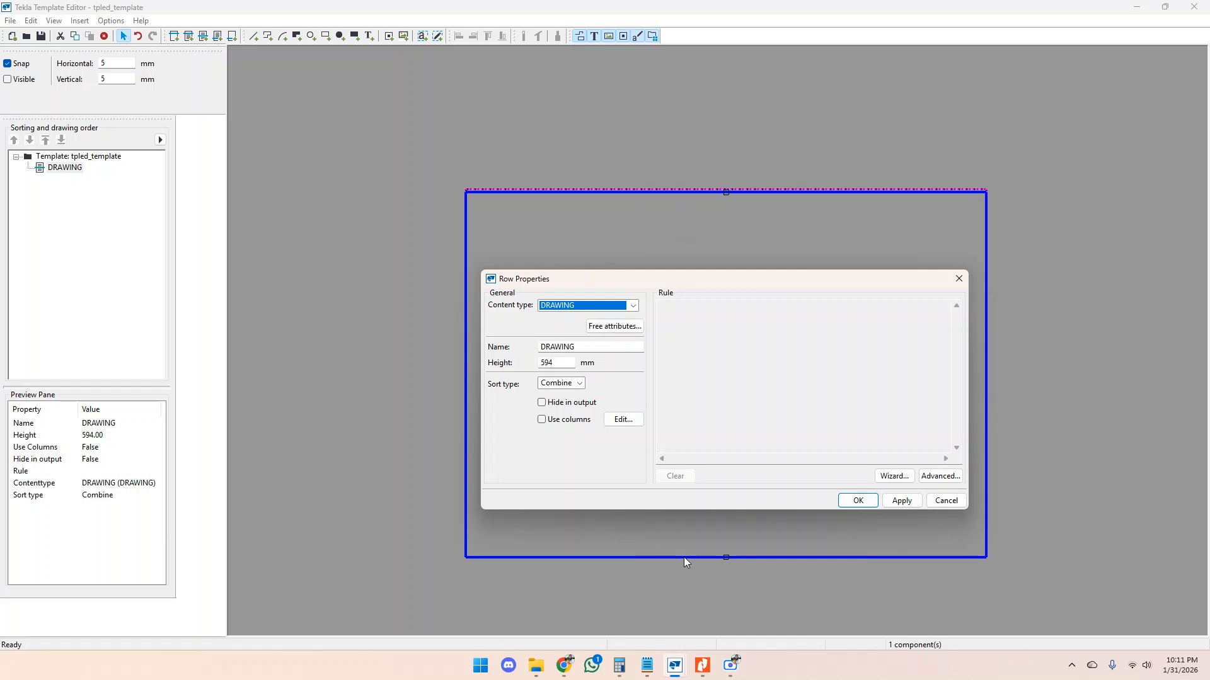
left_click(547, 363)
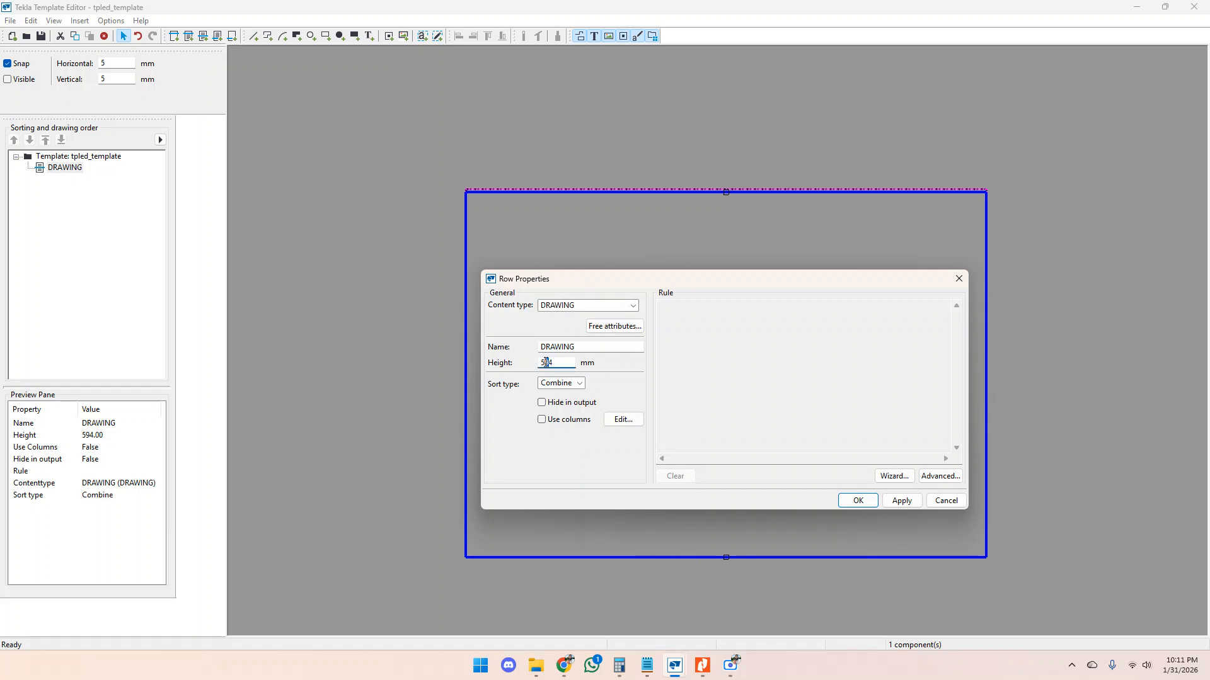
left_click_drag(544, 363, 549, 363)
left_click(958, 278)
scroll(504, 214, "up", 5)
scroll(352, 165, "up", 4)
scroll(449, 224, "up", 2)
scroll(456, 271, "down", 10)
scroll(498, 254, "up", 7)
scroll(516, 332, "down", 2)
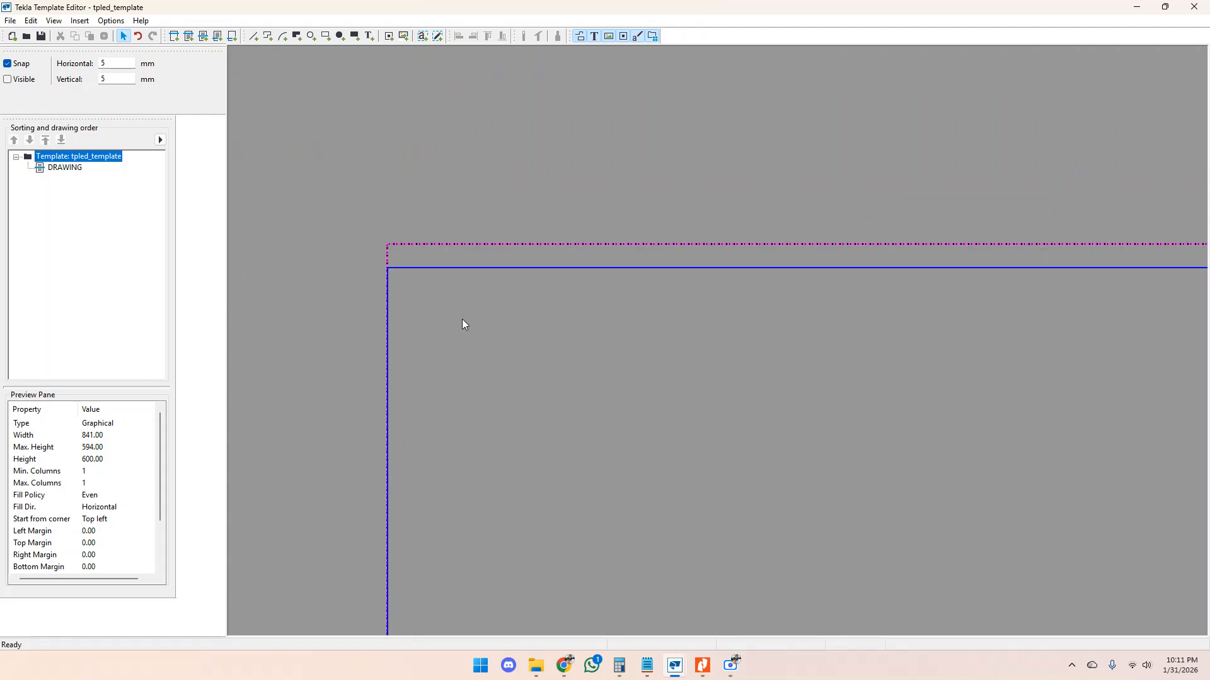
Make the template's grid visible and dismiss the preferences warning.
left_click(8, 80)
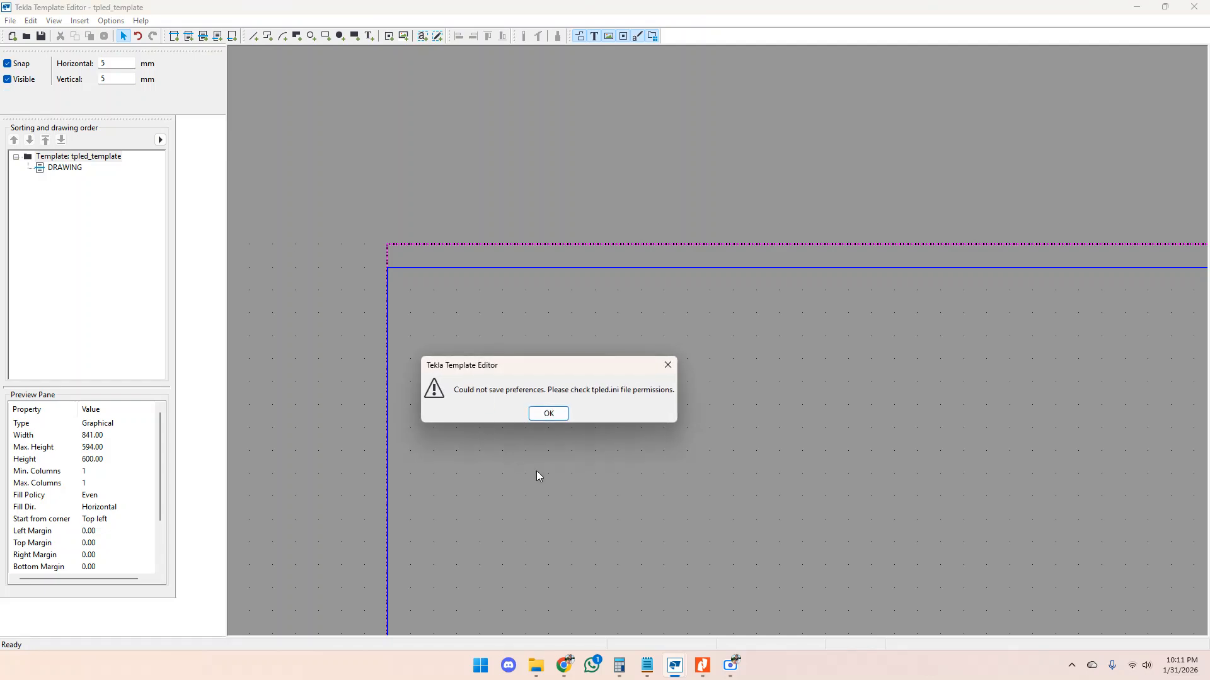
left_click(547, 413)
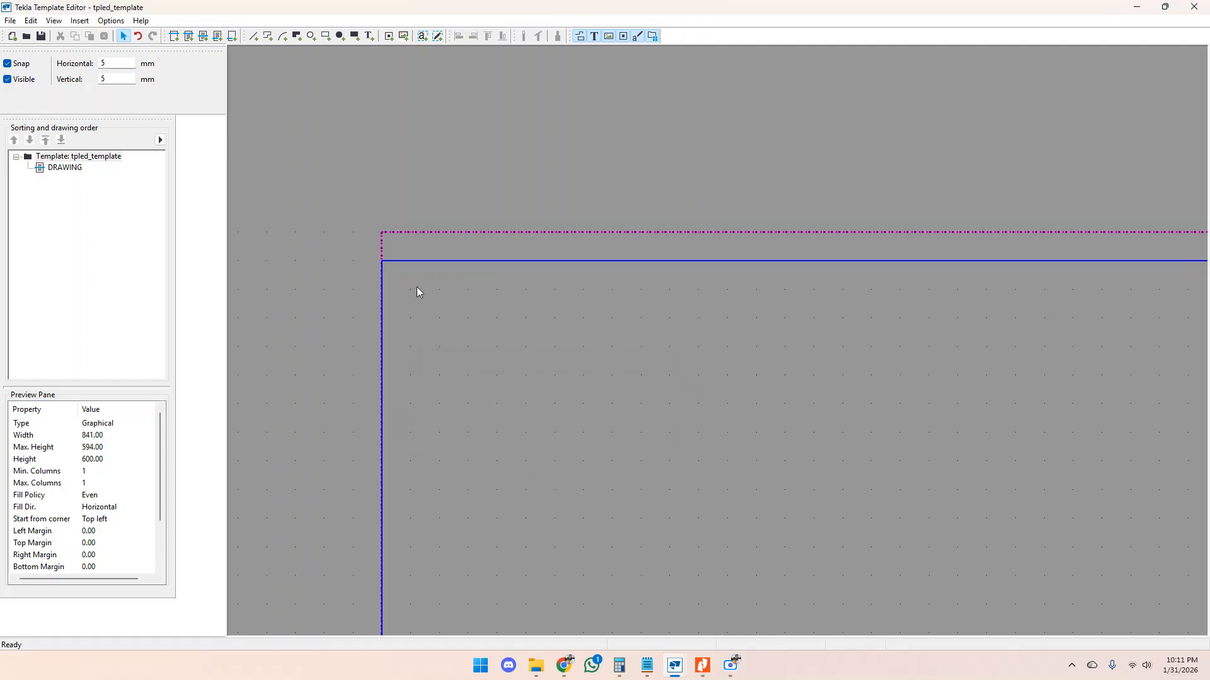
Examine the grid points around the row's upper-left corner at different magnifications.
scroll(633, 365, "down", 9)
scroll(564, 320, "up", 3)
scroll(474, 244, "down", 3)
scroll(489, 241, "up", 8)
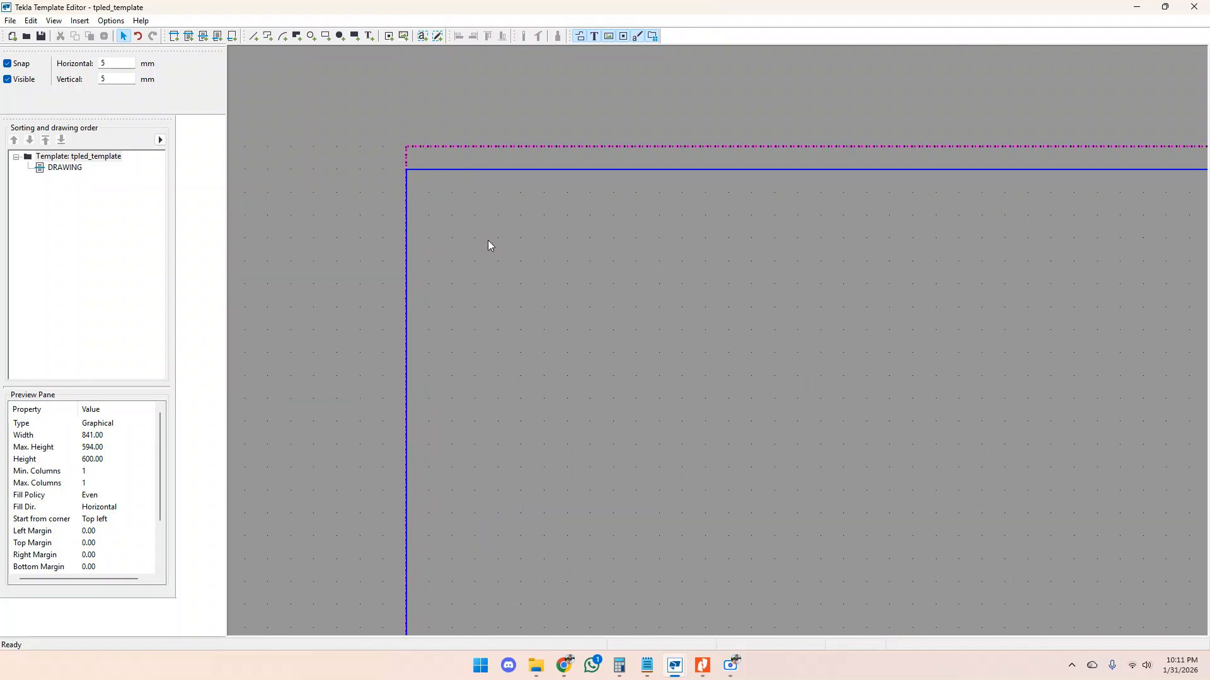
scroll(434, 190, "up", 2)
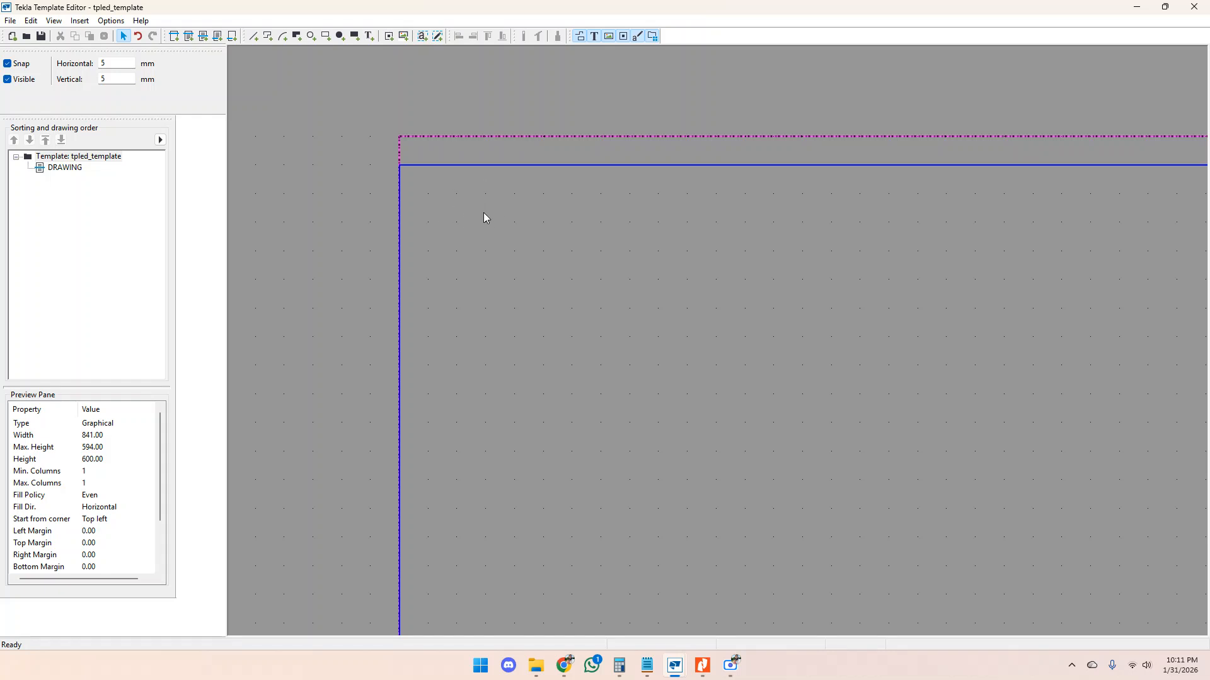
scroll(485, 212, "down", 1)
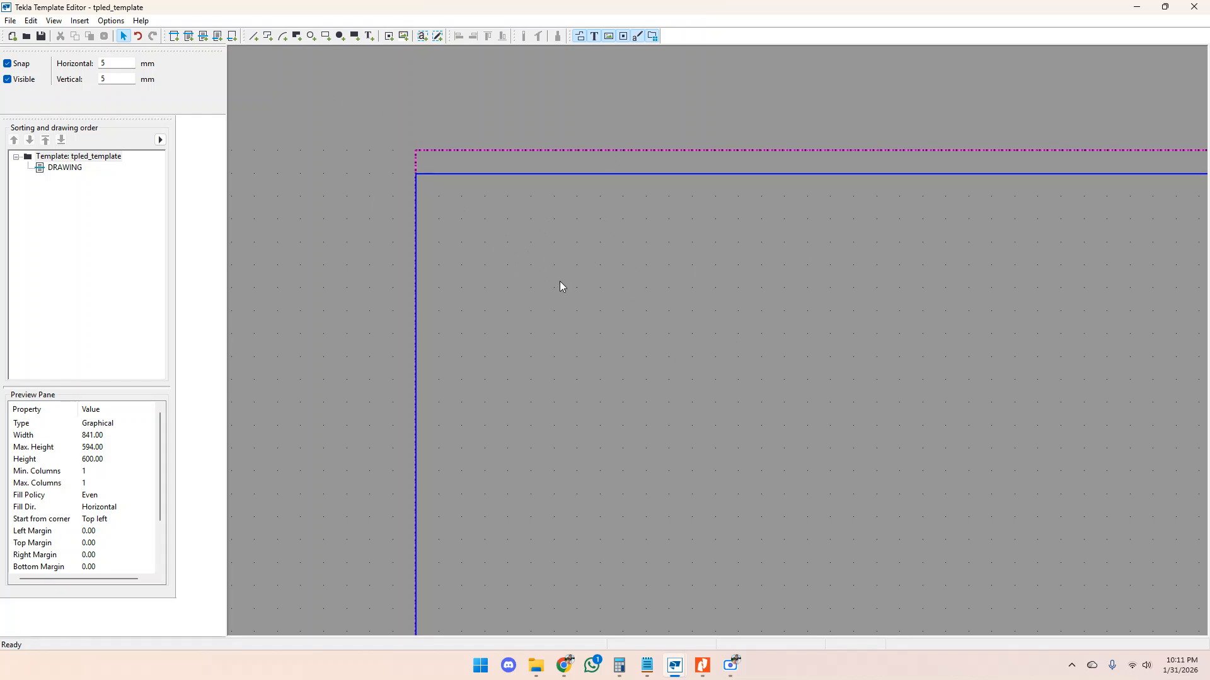
scroll(365, 296, "down", 1)
scroll(316, 259, "down", 2)
scroll(422, 278, "down", 2)
scroll(567, 313, "down", 1)
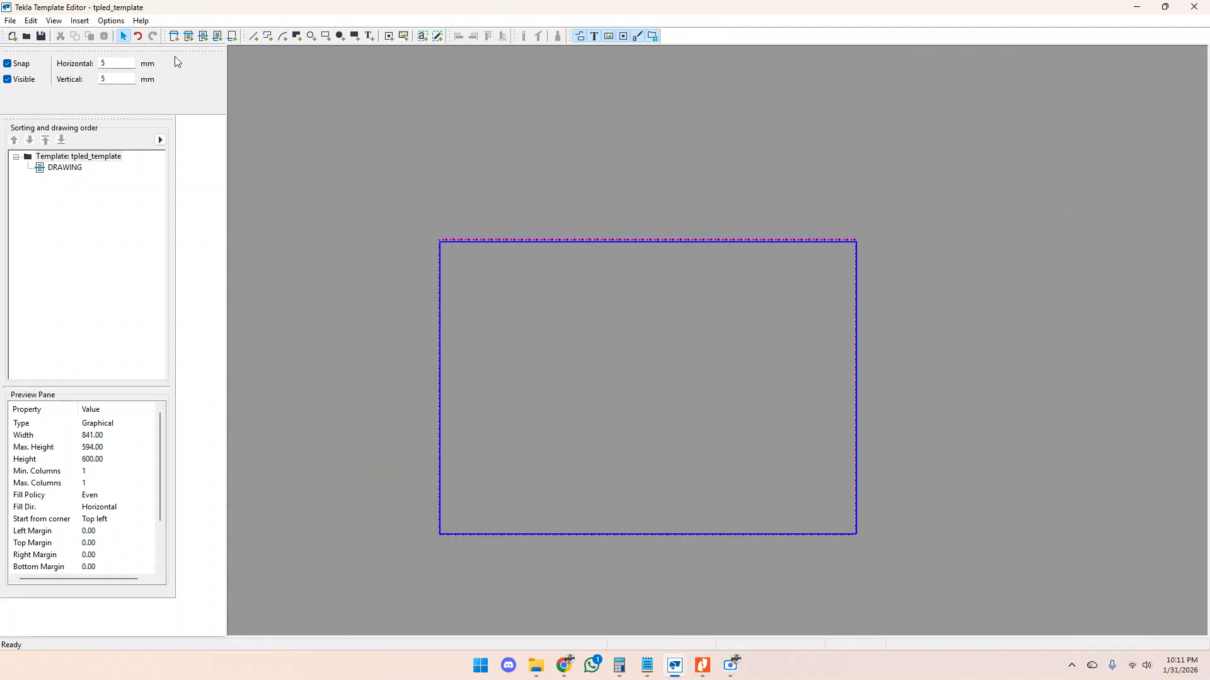
scroll(471, 251, "up", 5)
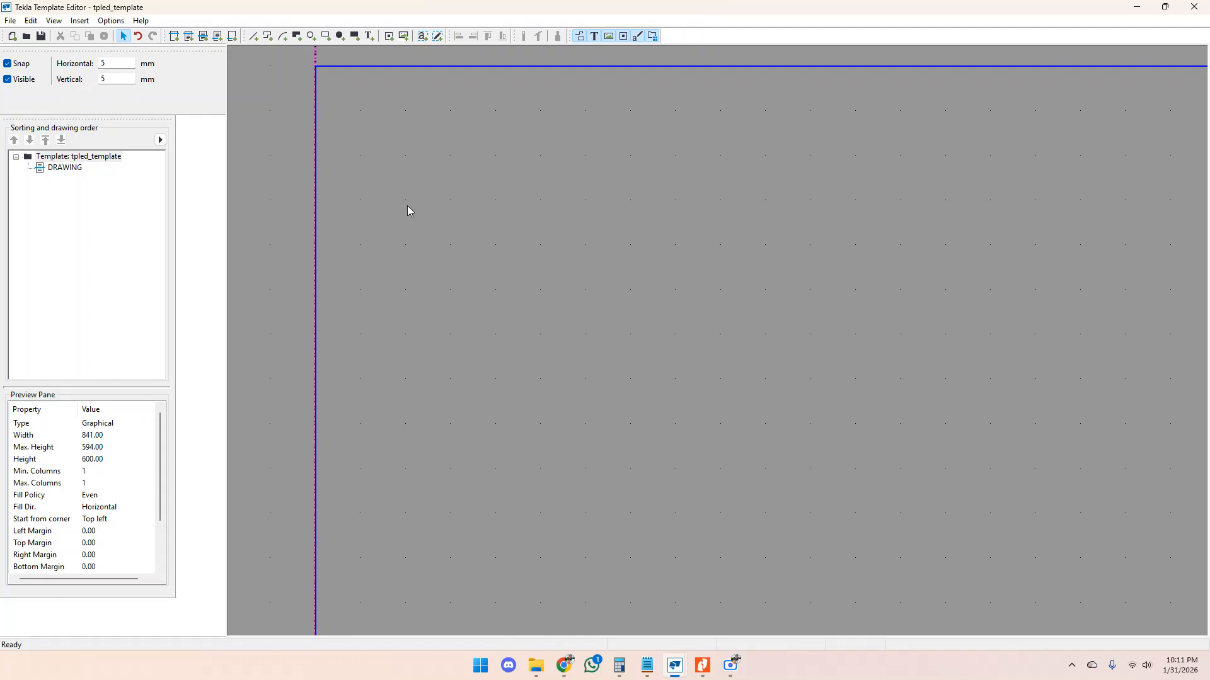
scroll(408, 208, "down", 5)
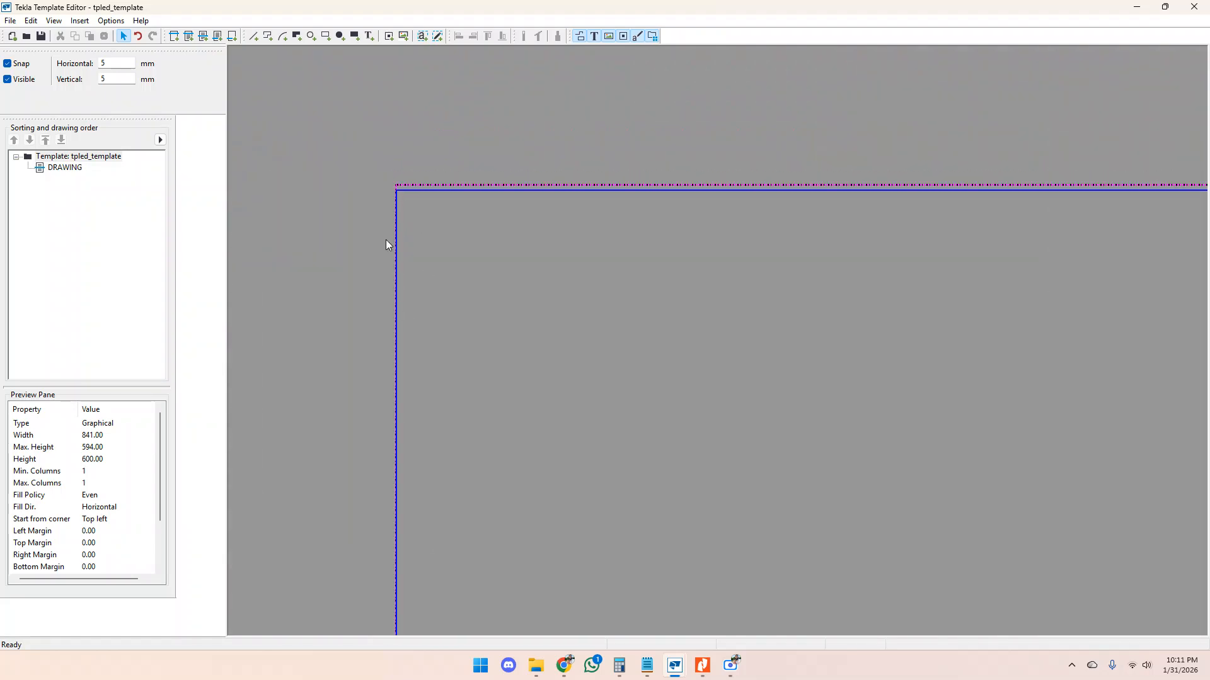
scroll(397, 271, "down", 3)
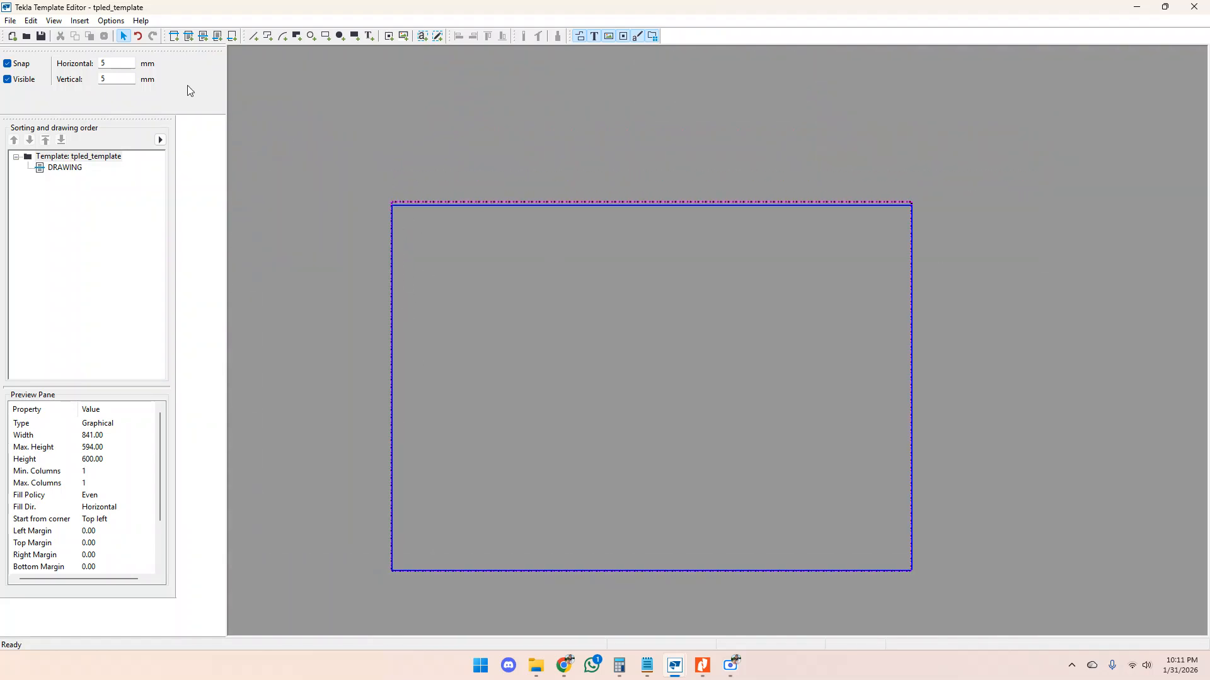
Set the grid's horizontal and vertical spacing to 10 mm.
scroll(392, 211, "up", 2)
scroll(323, 151, "up", 3)
left_click_drag(108, 64, 89, 61)
key("Return")
double_click(109, 78)
type("10")
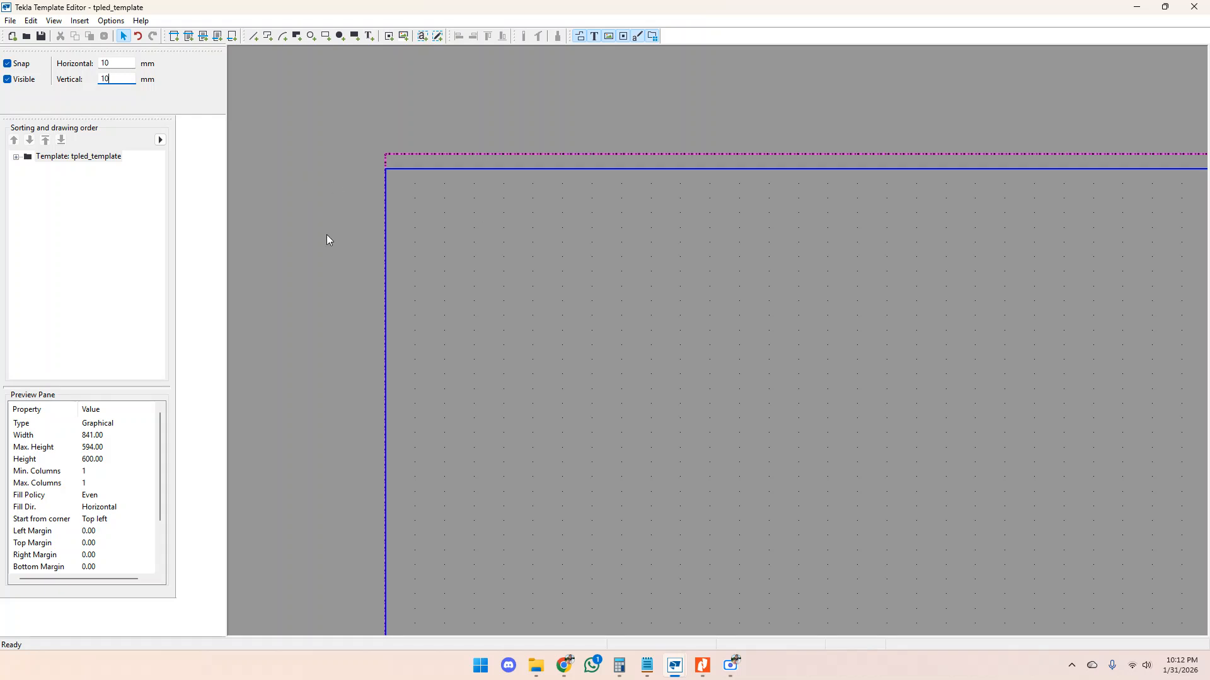
key("Return")
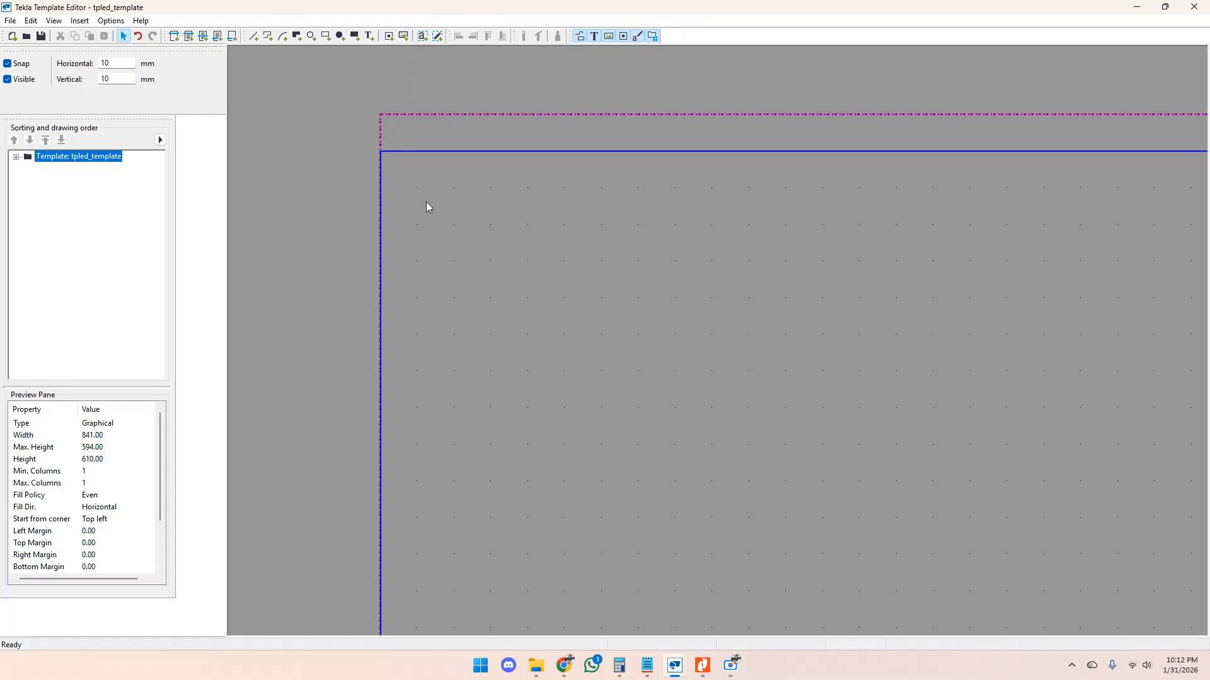
Draw a horizontal line about 110 mm long inside the row, near its upper-left corner.
left_click(256, 39)
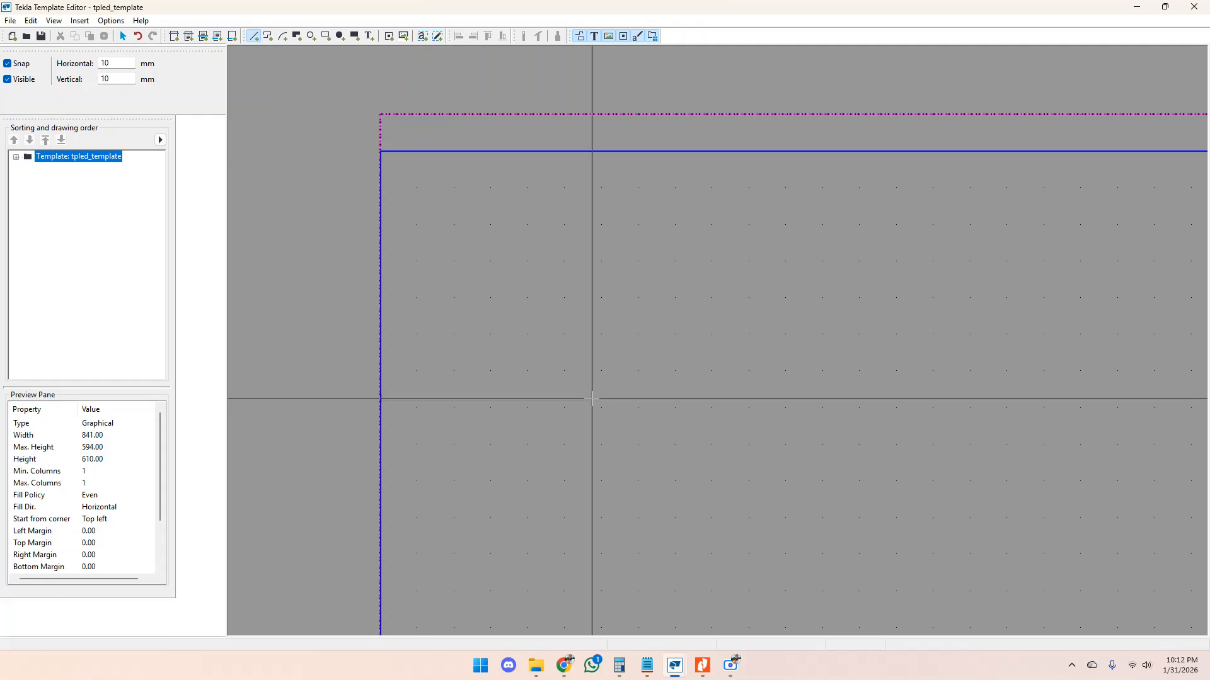
double_click(491, 298)
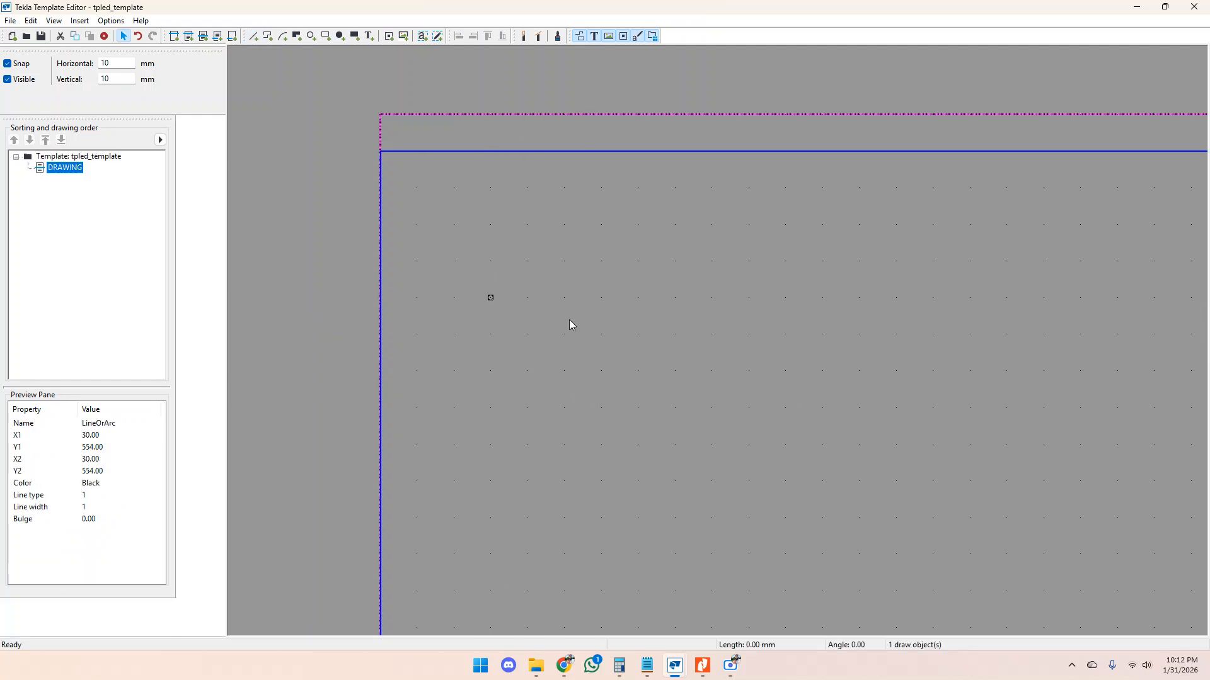
left_click(255, 40)
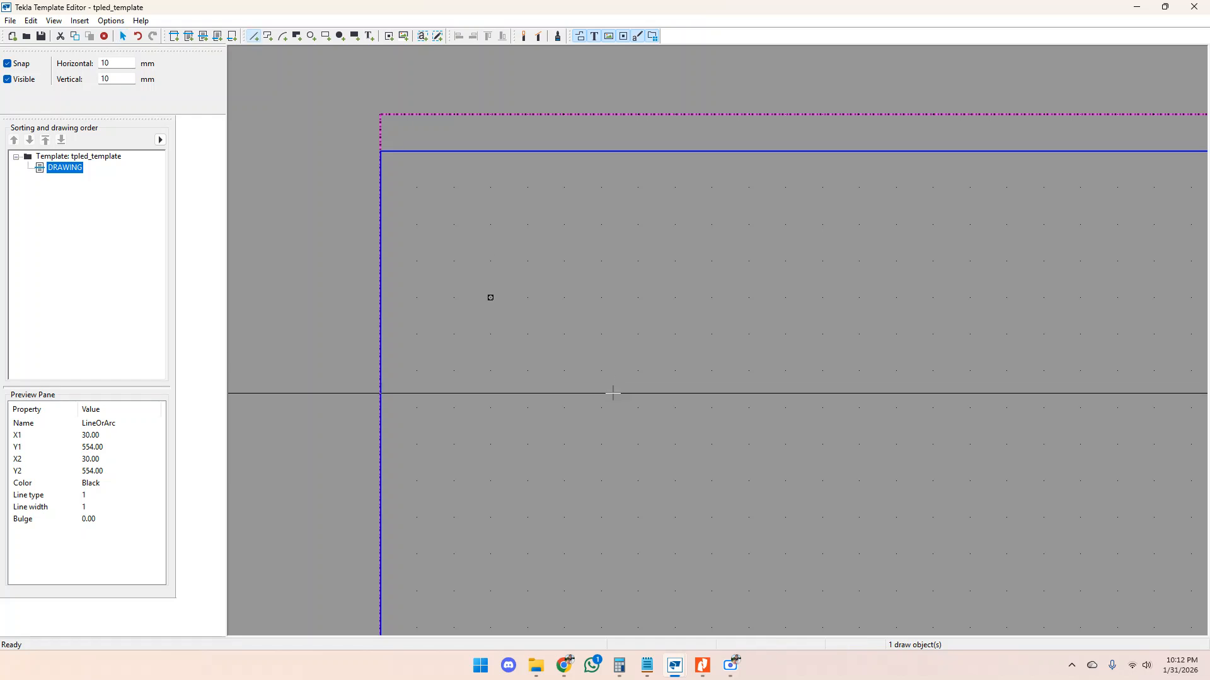
left_click(491, 333)
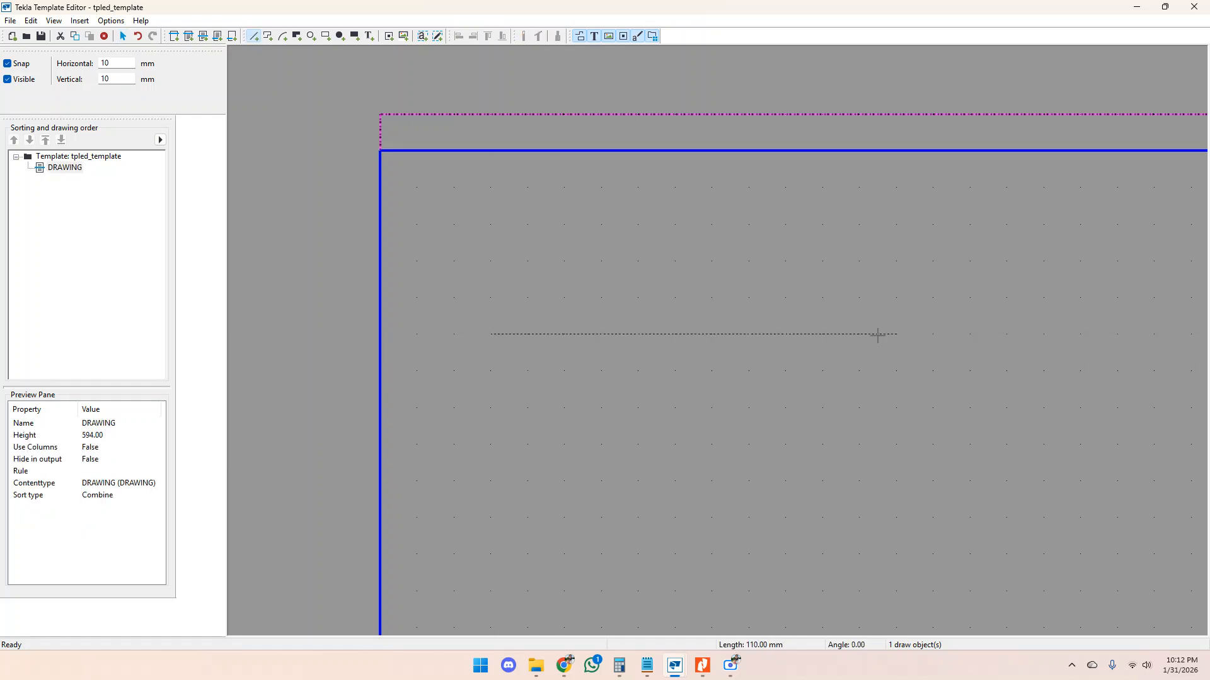
left_click(895, 333)
Delete the stray zero-length line just above the horizontal line's left end.
left_click(567, 368)
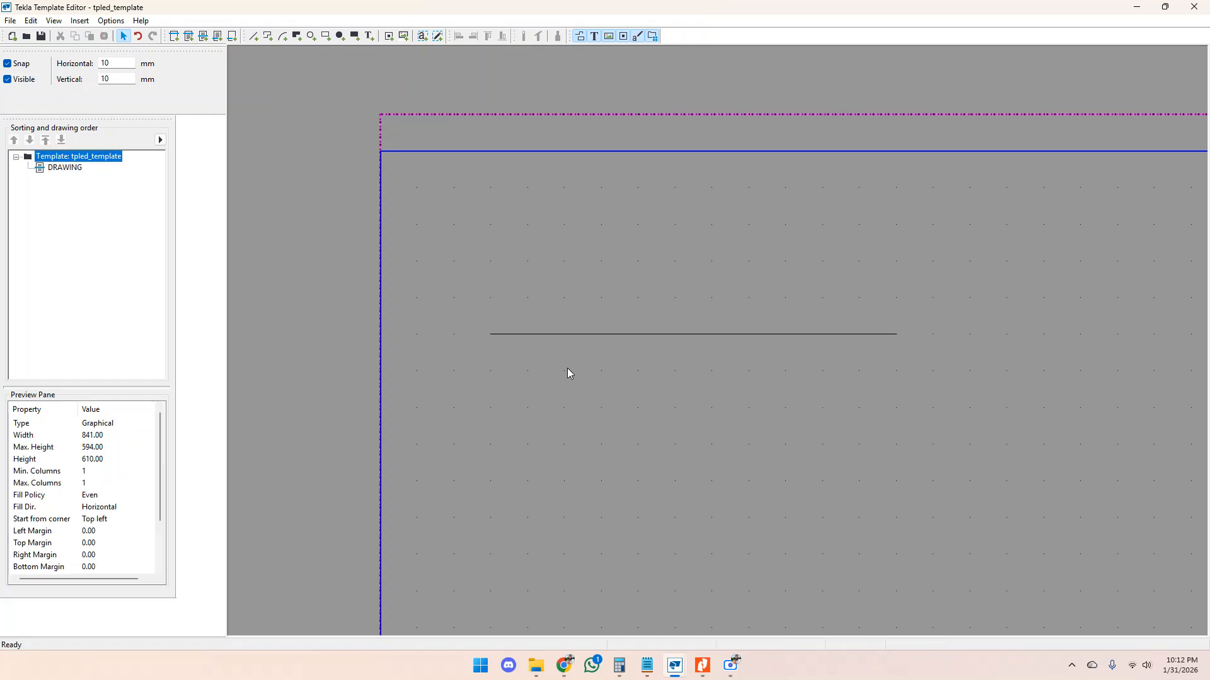
left_click_drag(421, 183, 556, 300)
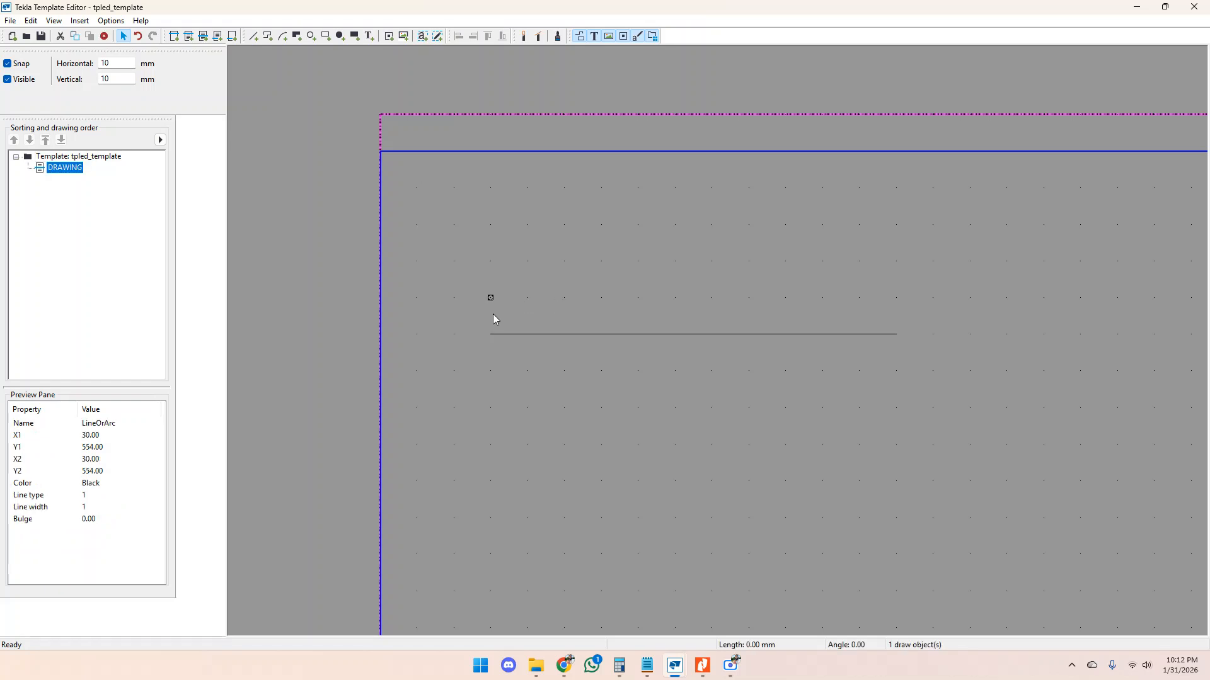
key("Delete")
Draw a second horizontal line 110 mm long below the first one, with both ends aligned to it.
left_click(253, 36)
left_click(490, 406)
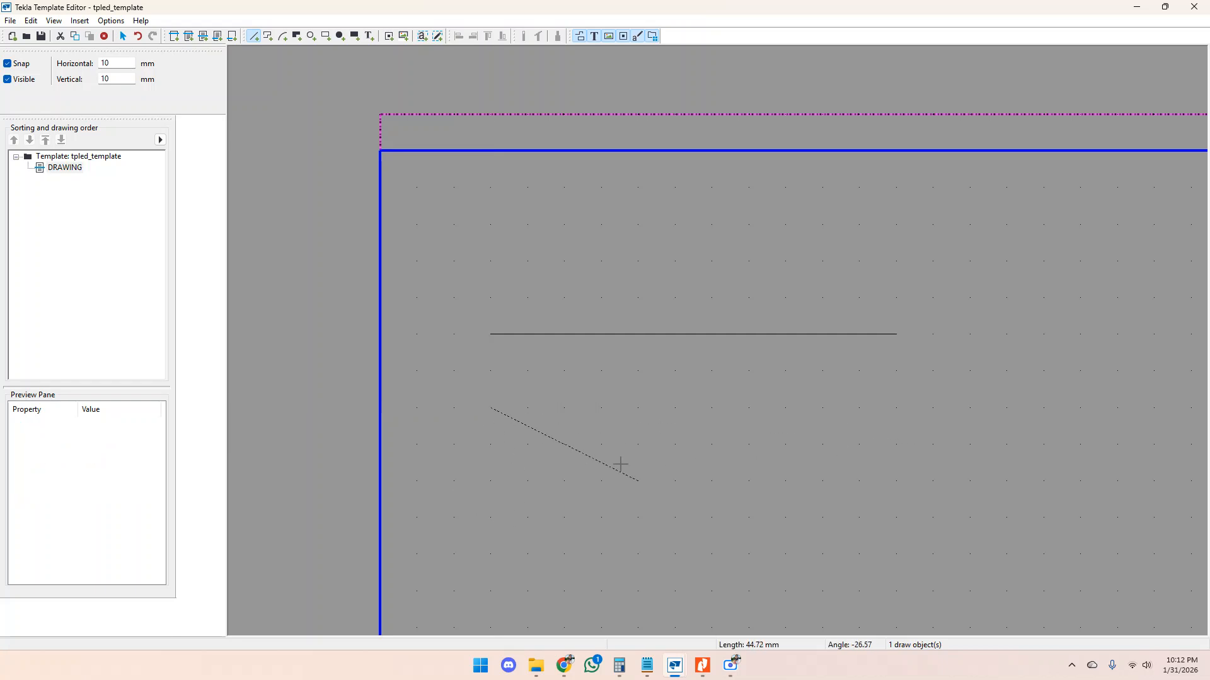
left_click(896, 408)
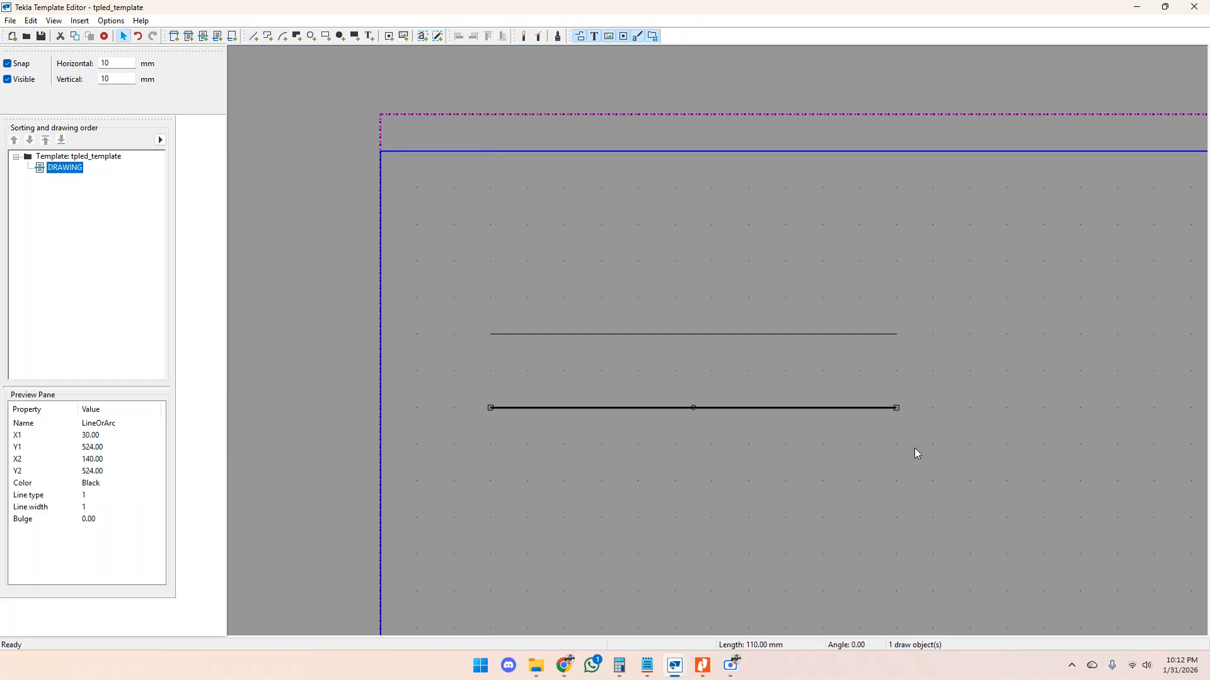
Set the lower line's length to 50 mm in its object properties.
double_click(722, 412)
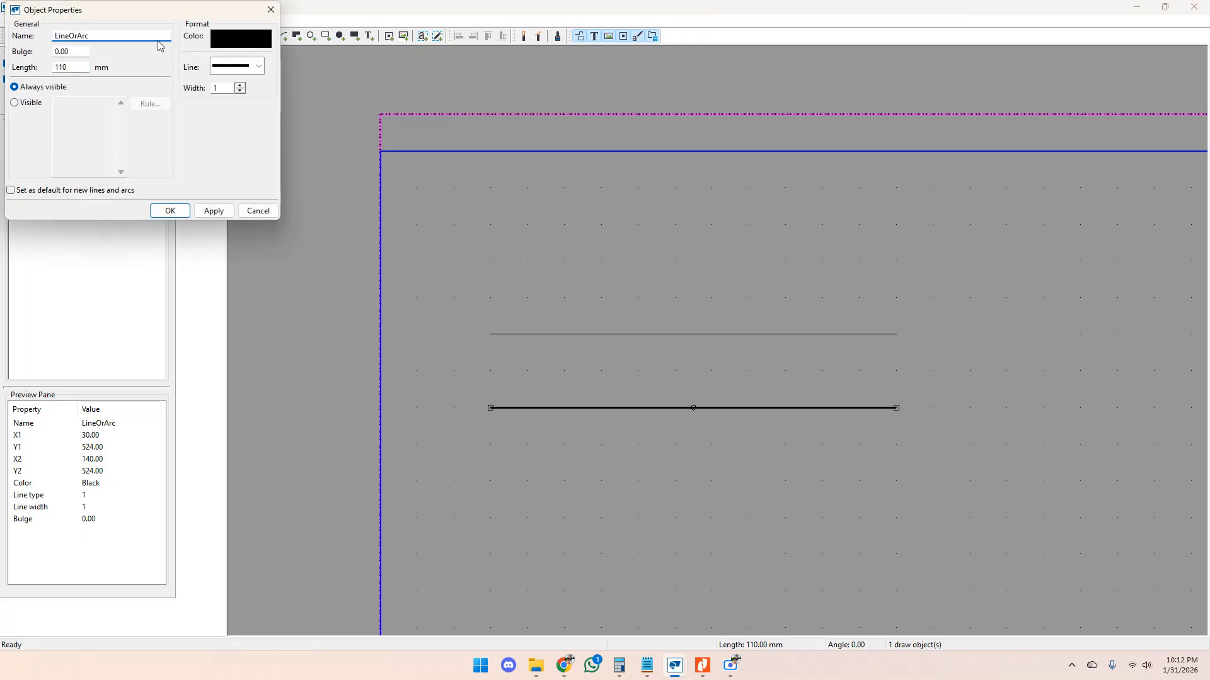
left_click_drag(143, 13, 800, 146)
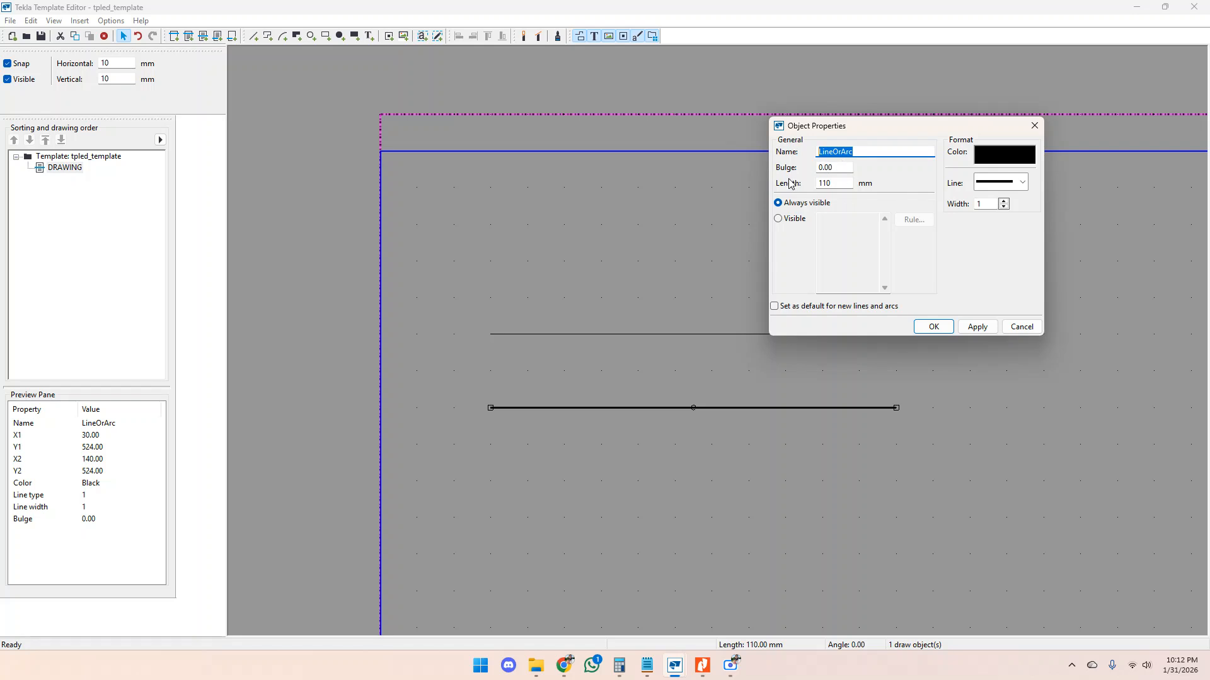
left_click_drag(895, 125, 850, 82)
left_click(782, 124)
double_click(782, 124)
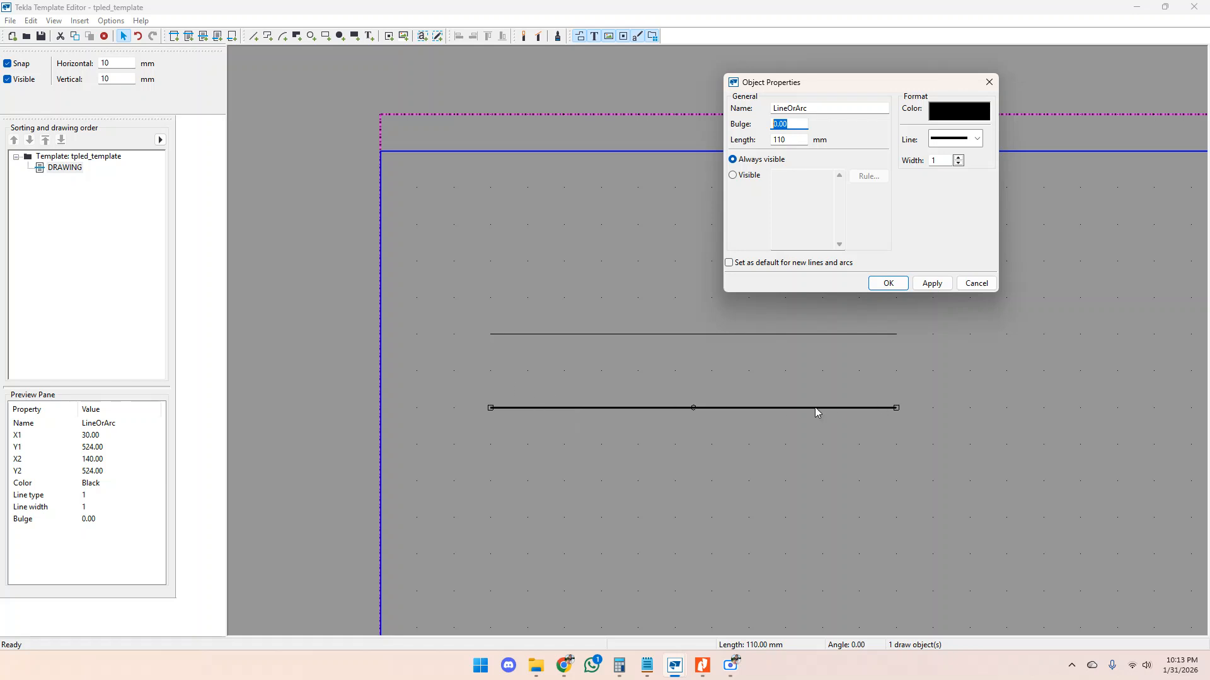
left_click_drag(793, 141, 776, 139)
type("50")
left_click(931, 283)
scroll(573, 424, "up", 2)
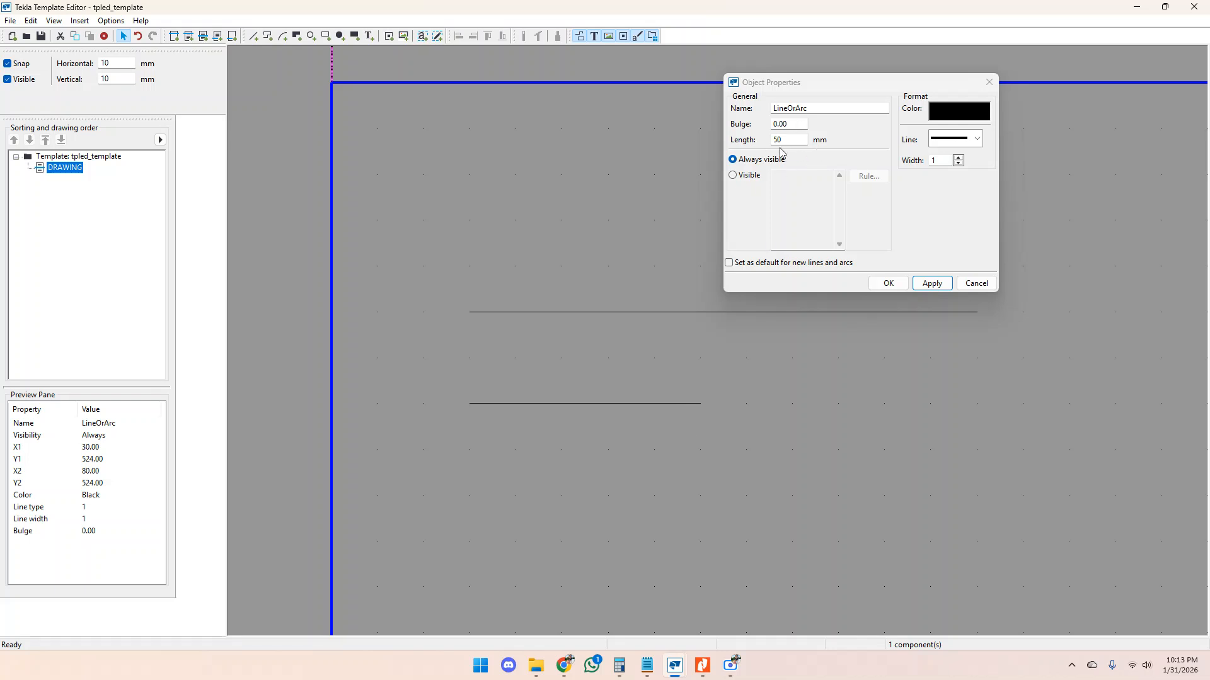
Set the lower line's length to 70 mm and apply it.
left_click(760, 142)
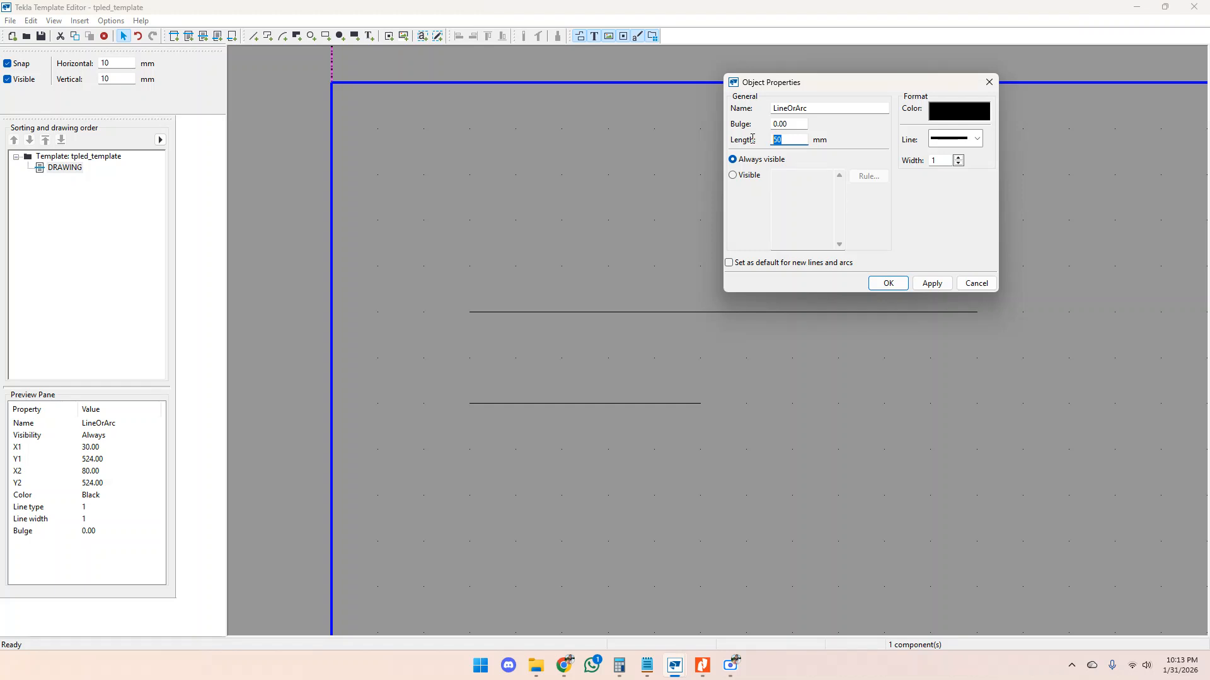
type("70")
left_click(664, 403)
left_click(932, 282)
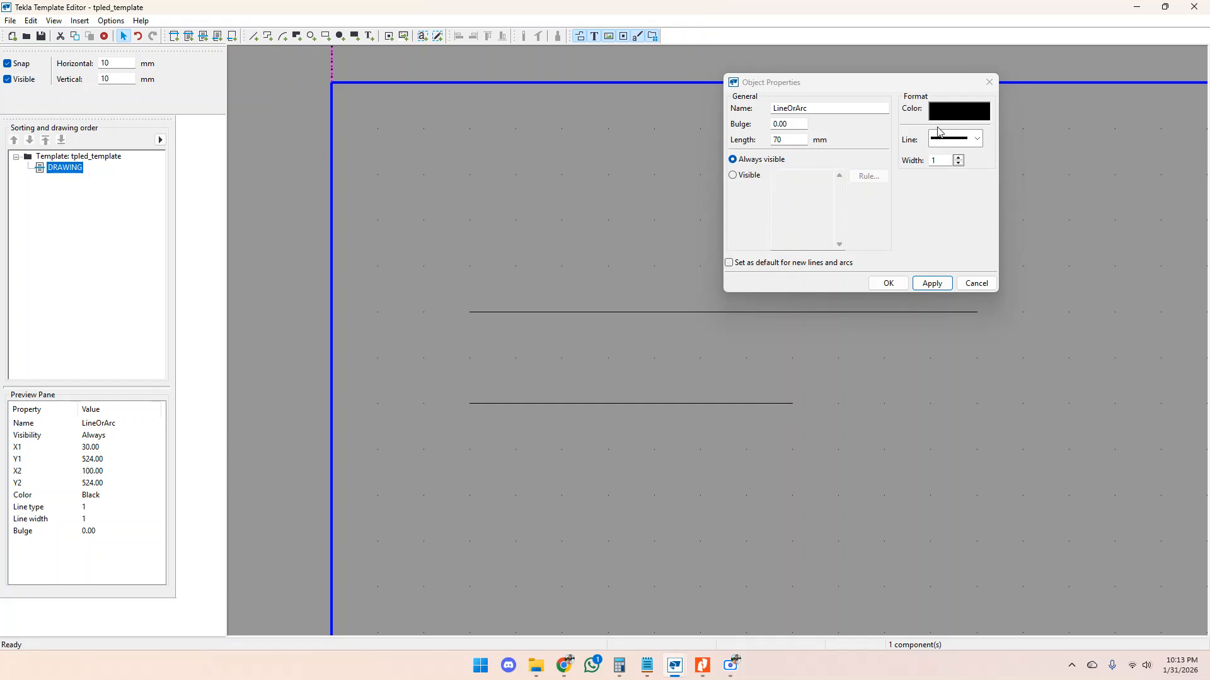
Change the lower line's color to red and apply it.
left_click(968, 114)
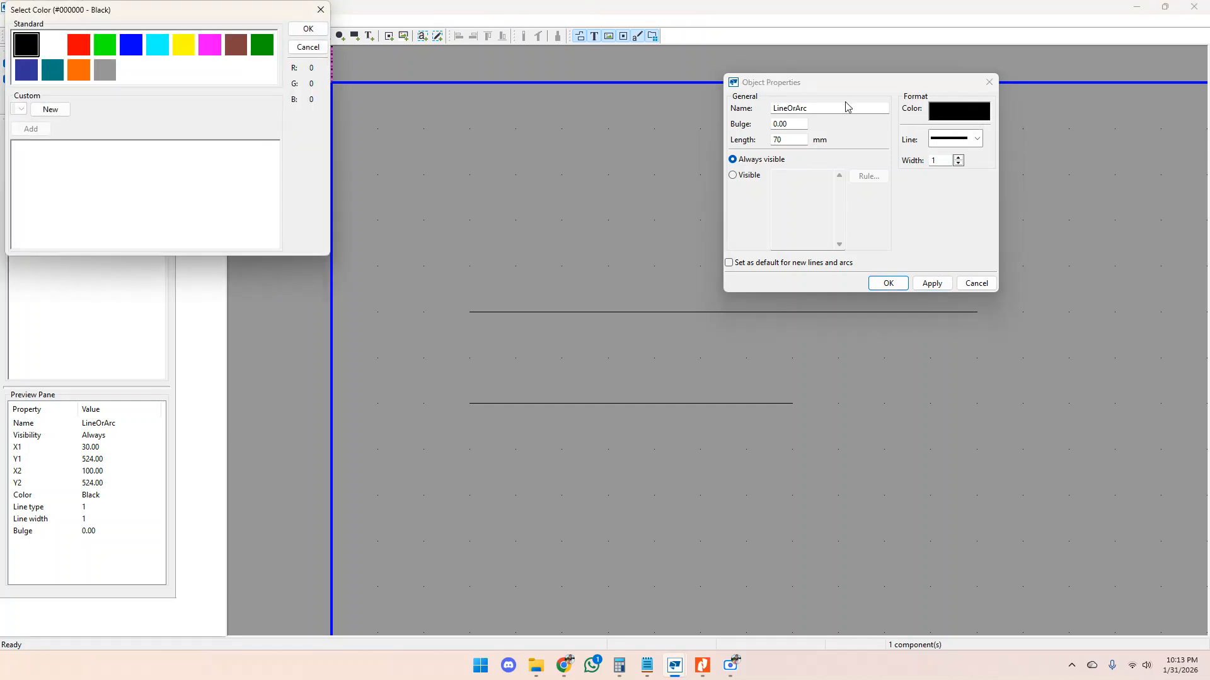
left_click_drag(211, 12, 1052, 162)
left_click(924, 194)
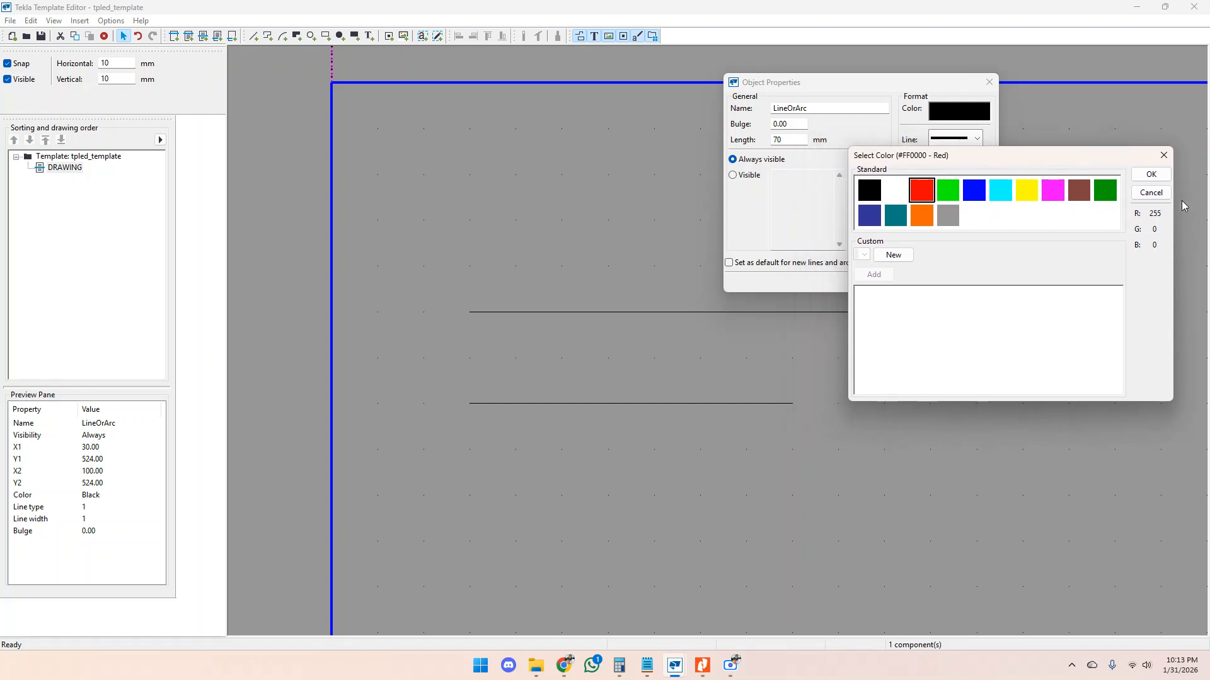
left_click(1151, 176)
left_click(932, 282)
left_click(673, 389)
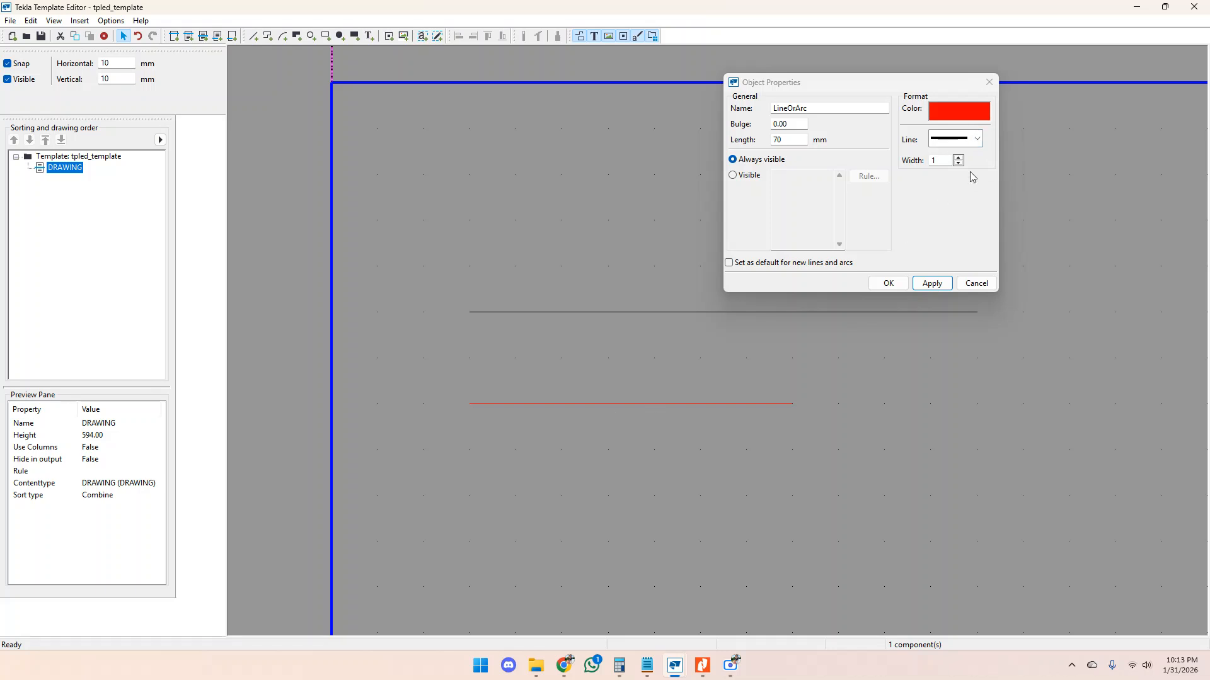
Give the red line the short-dashed line type and apply it.
left_click(974, 143)
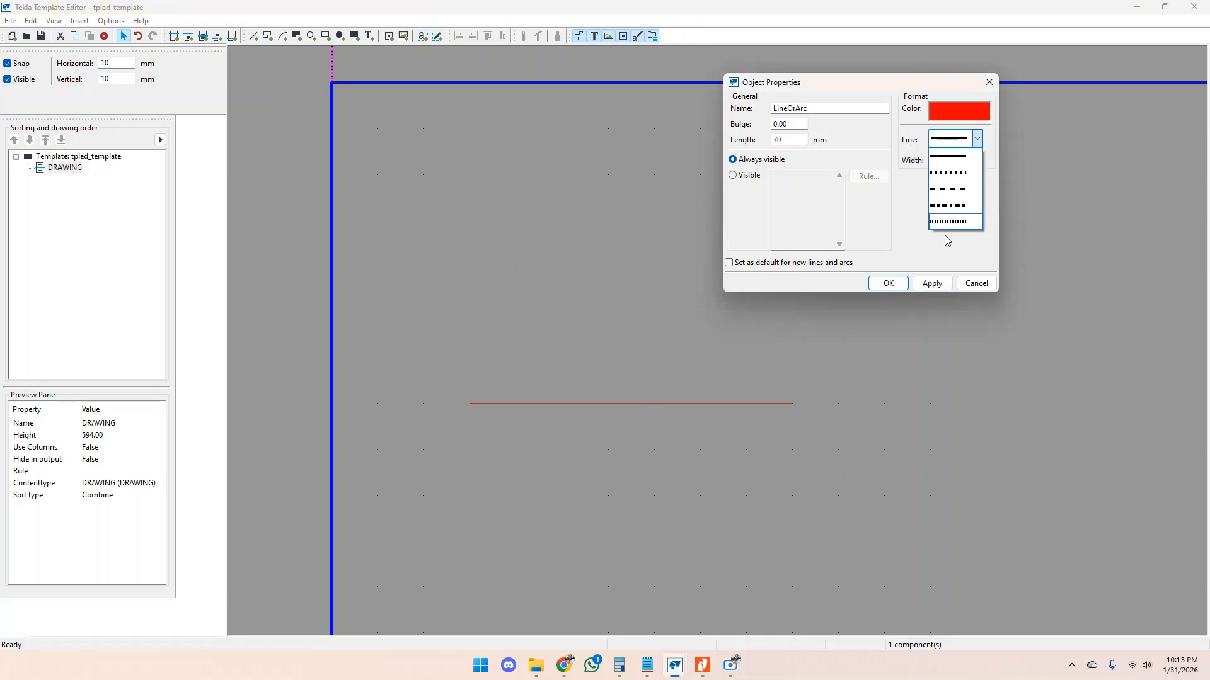
left_click(947, 172)
left_click(932, 283)
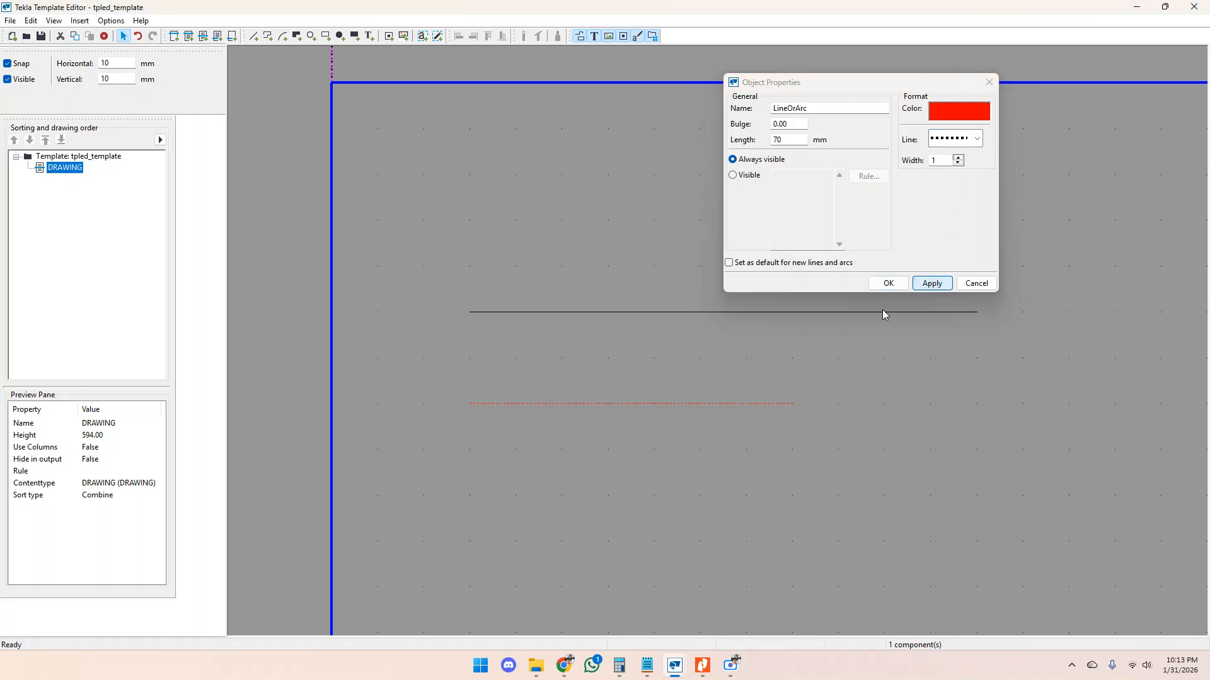
scroll(642, 406, "down", 1)
scroll(646, 405, "up", 1)
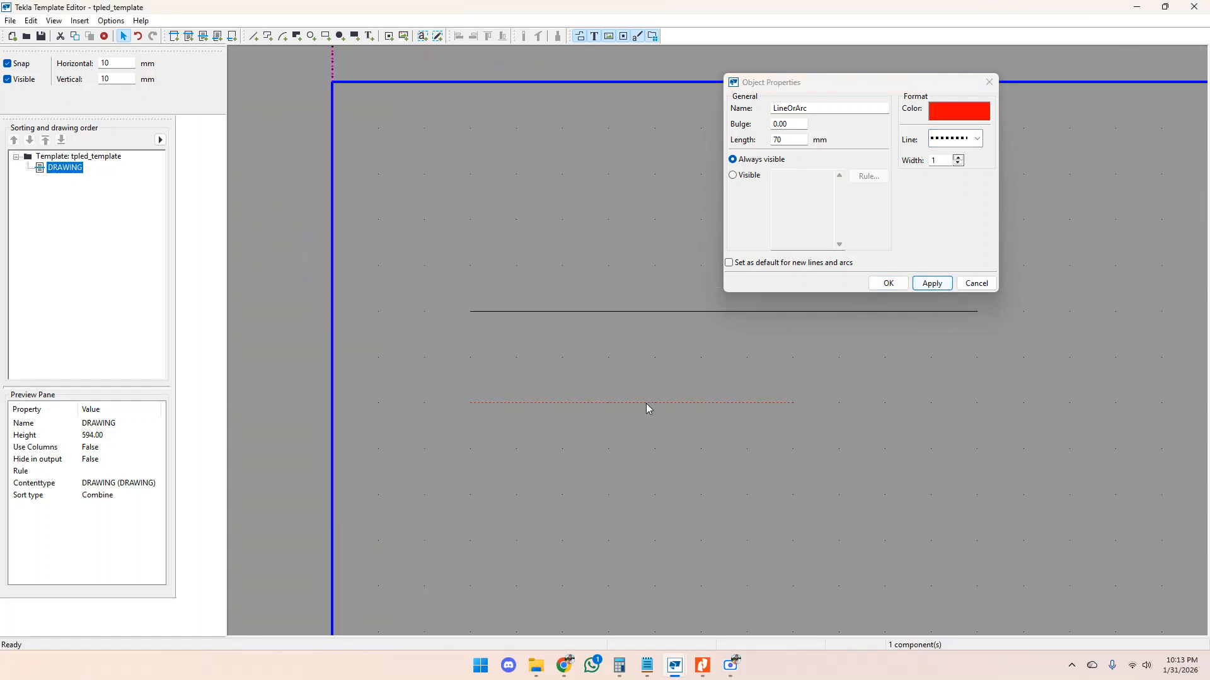
Set the red line's width to 5 and apply it.
left_click(959, 160)
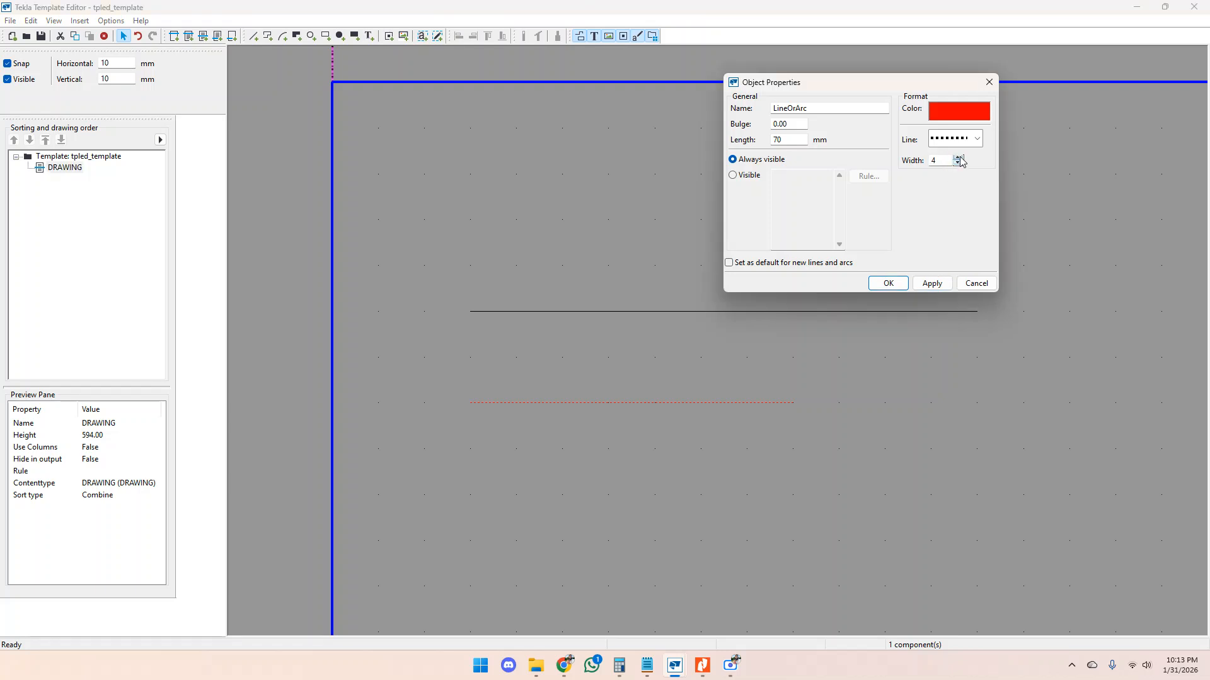
left_click(662, 404)
left_click(931, 283)
scroll(608, 411, "up", 4)
scroll(629, 408, "down", 3)
scroll(630, 408, "up", 1)
Set the red line's type to the continuous solid pattern and apply it.
left_click(958, 139)
left_click(955, 155)
left_click(932, 283)
scroll(659, 380, "down", 2)
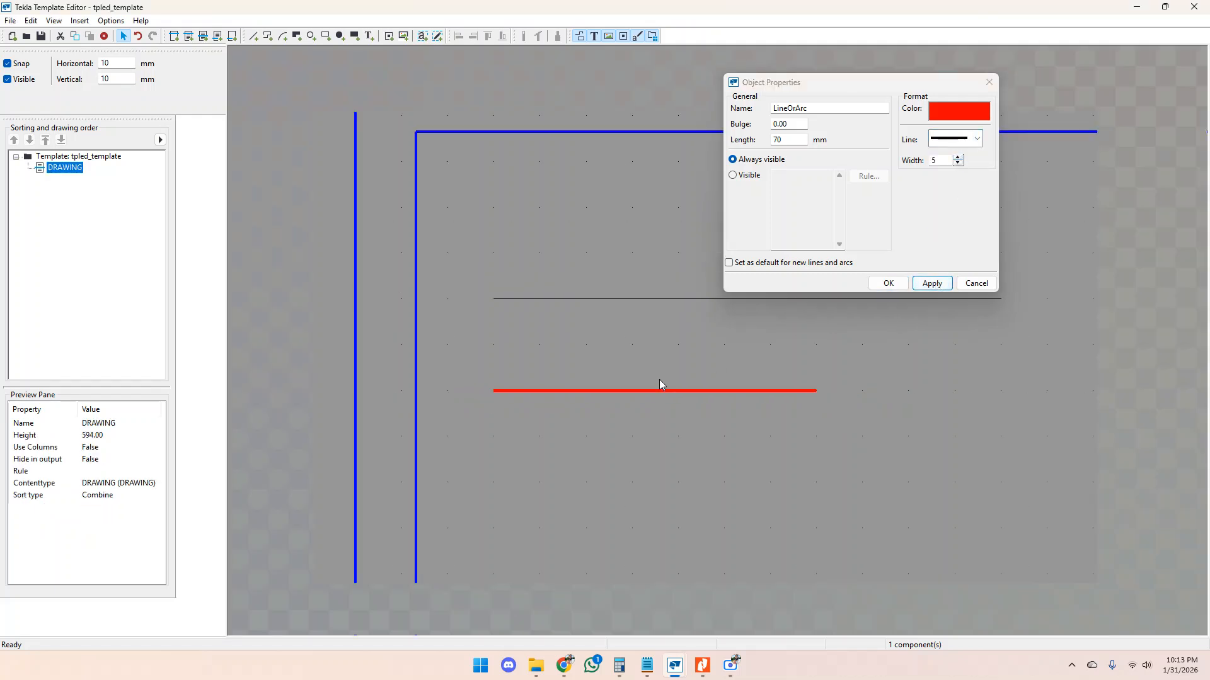
scroll(526, 267, "up", 2)
scroll(527, 267, "up", 1)
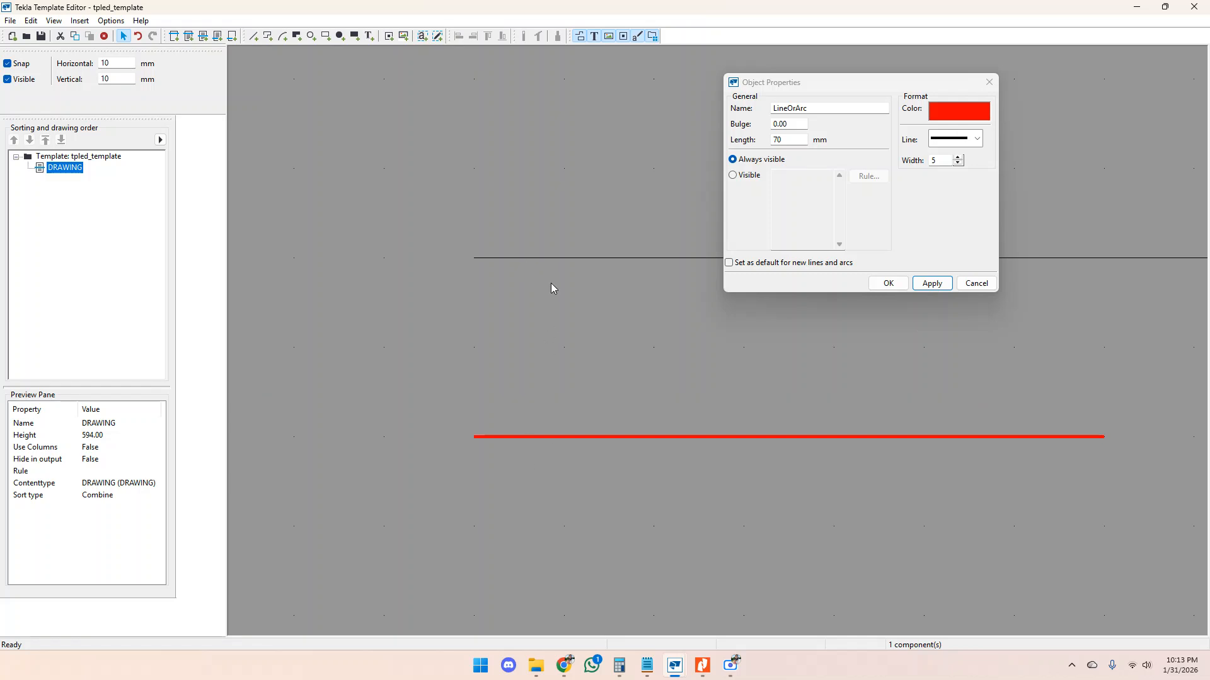
Move the upper black line down 10 mm towards the red line, and close the object properties.
left_click(529, 266)
left_click_drag(538, 257, 538, 385)
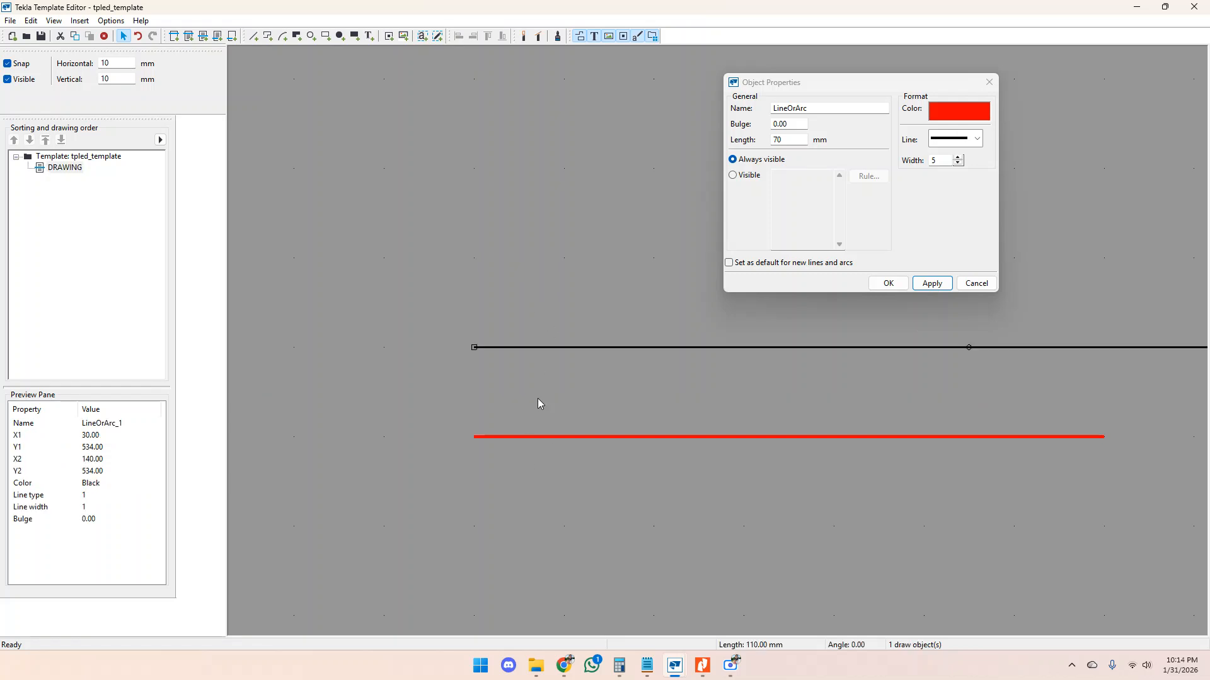
scroll(577, 424, "down", 3)
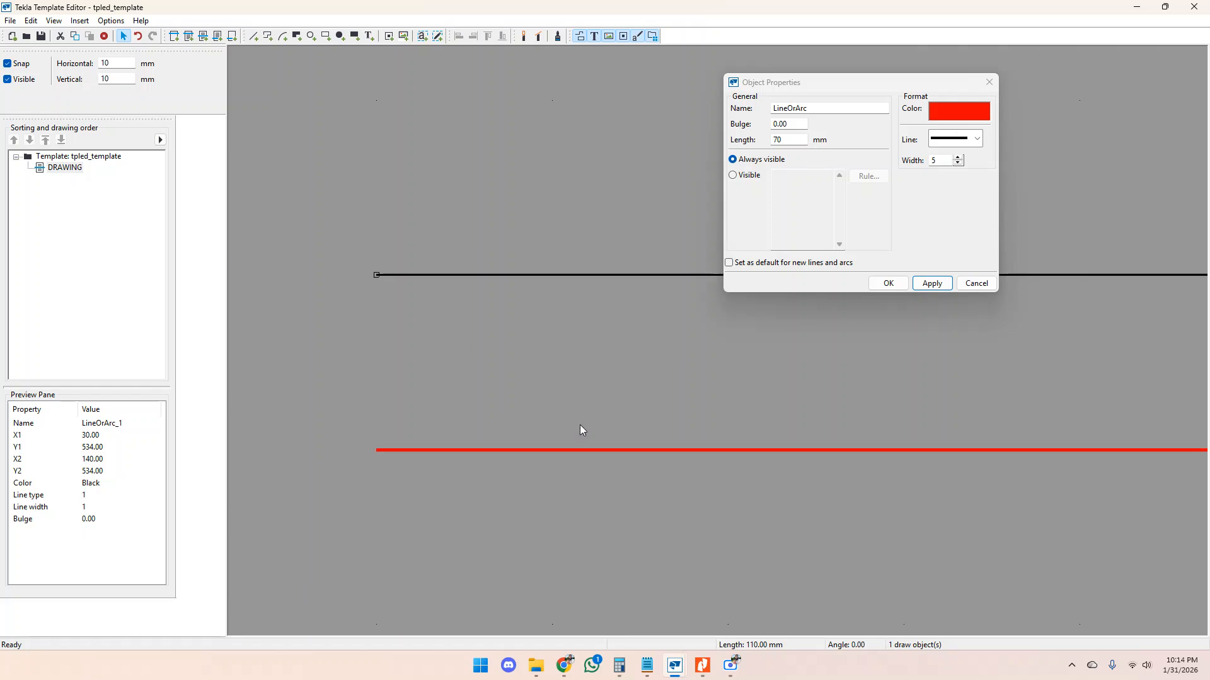
scroll(705, 387, "down", 2)
scroll(761, 402, "up", 1)
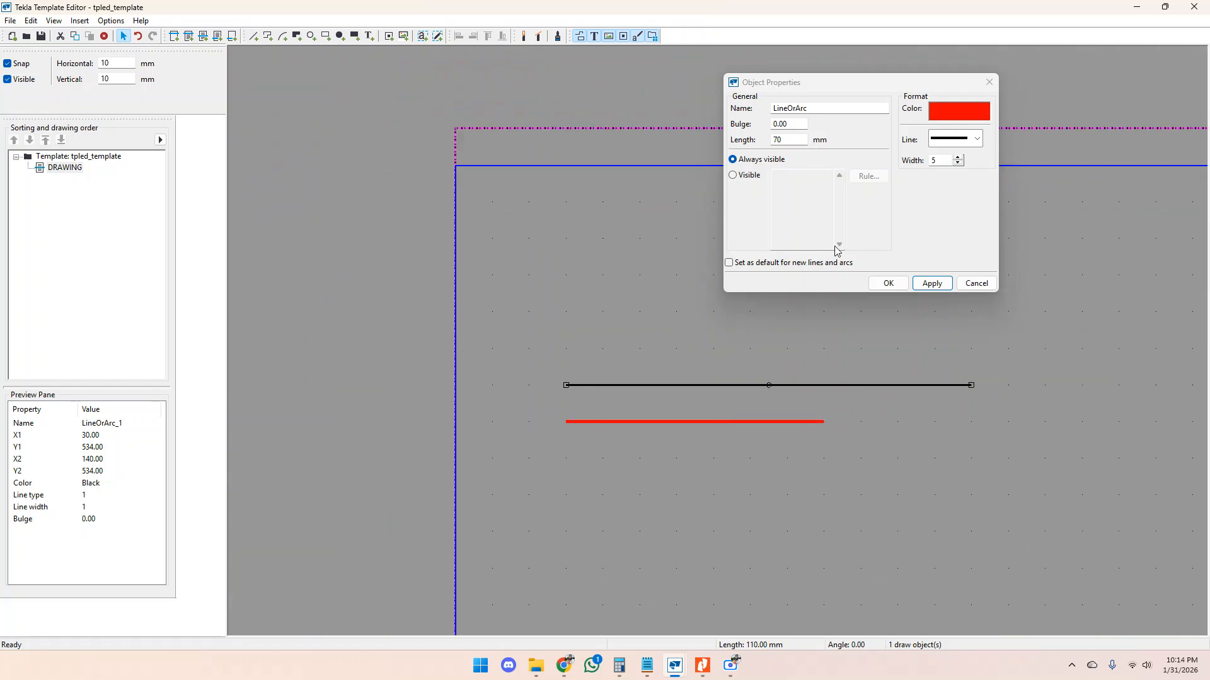
left_click(976, 284)
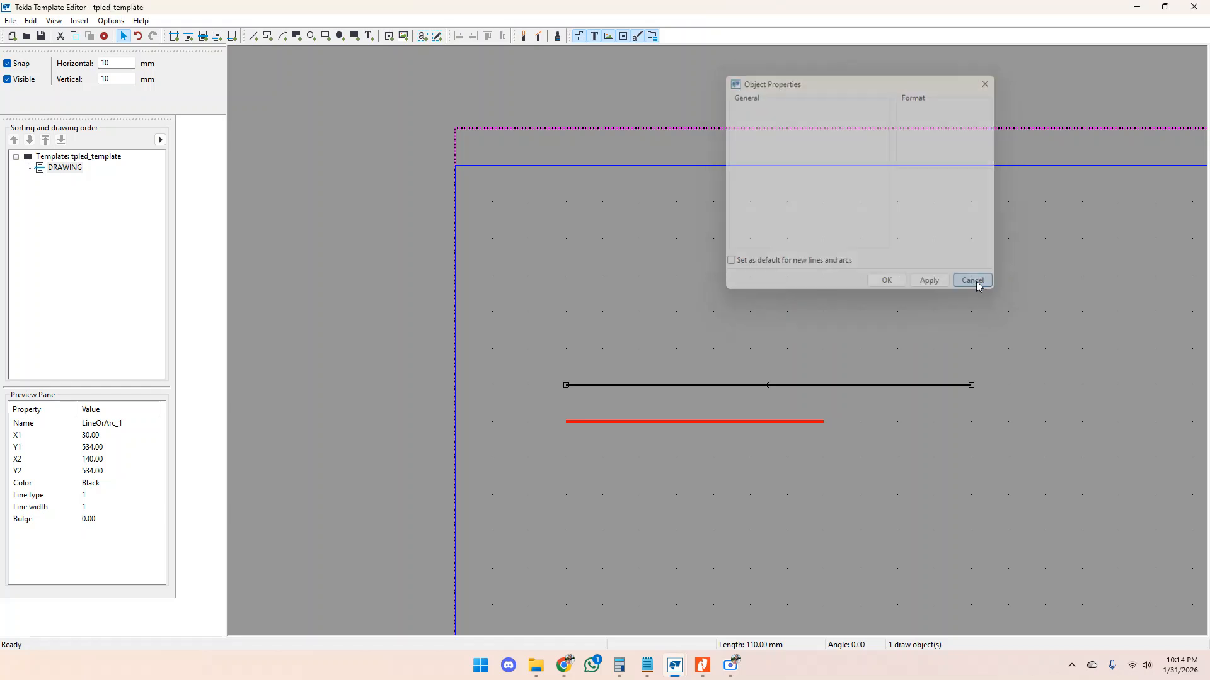
left_click(367, 202)
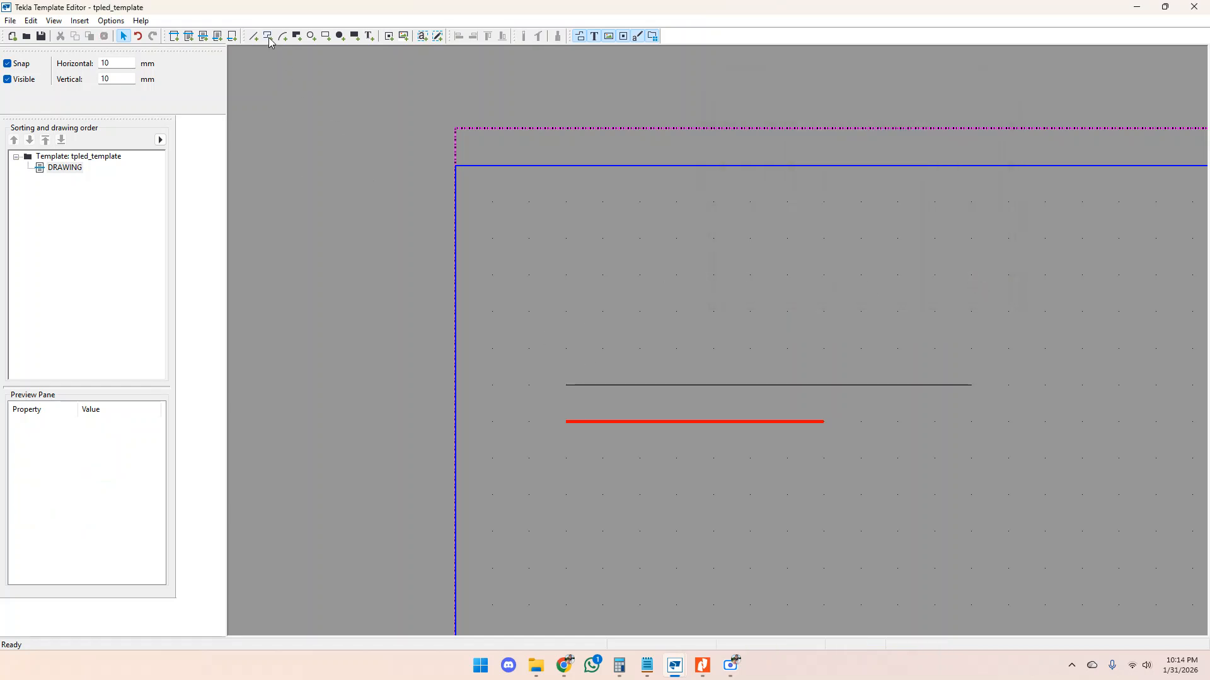
left_click(268, 36)
scroll(838, 373, "down", 2)
scroll(891, 346, "up", 2)
left_click(842, 288)
left_click(1031, 295)
left_click(1029, 432)
left_click(916, 434)
left_click(917, 358)
left_click(952, 361)
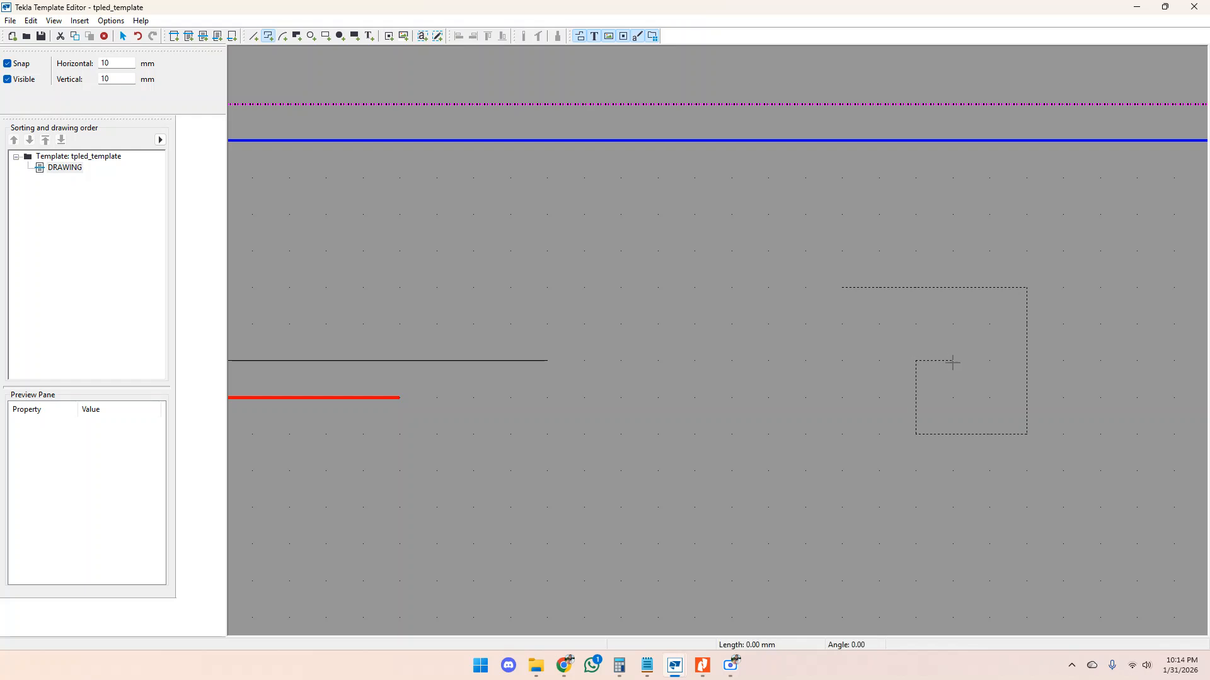
right_click(955, 368)
left_click(976, 376)
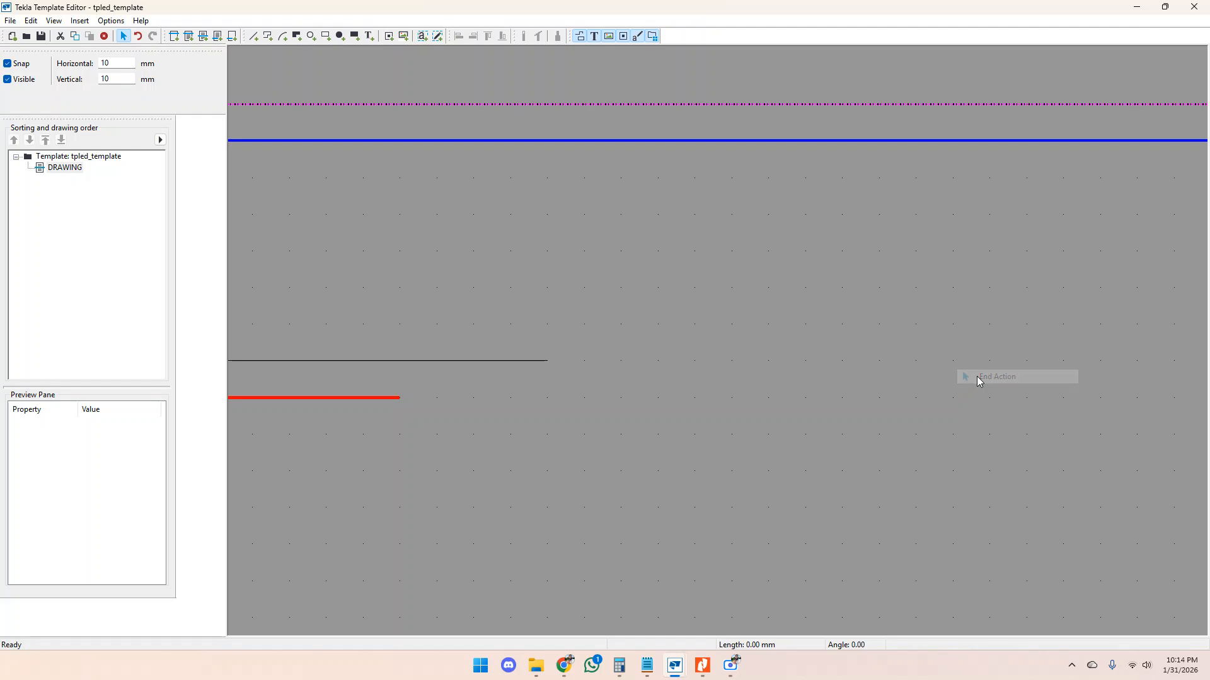
Draw a horizontal line 60 mm long in the empty area right of the black and red lines, near the row's upper edge.
left_click(254, 37)
left_click(769, 251)
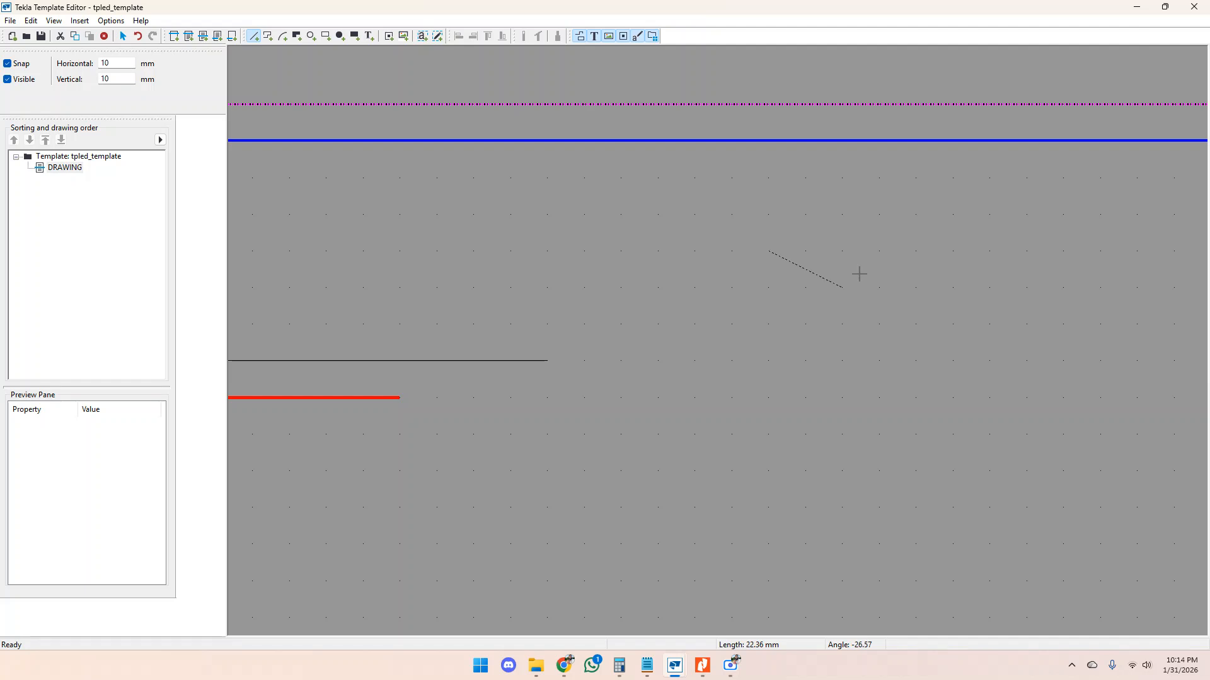
left_click(980, 247)
left_click(268, 36)
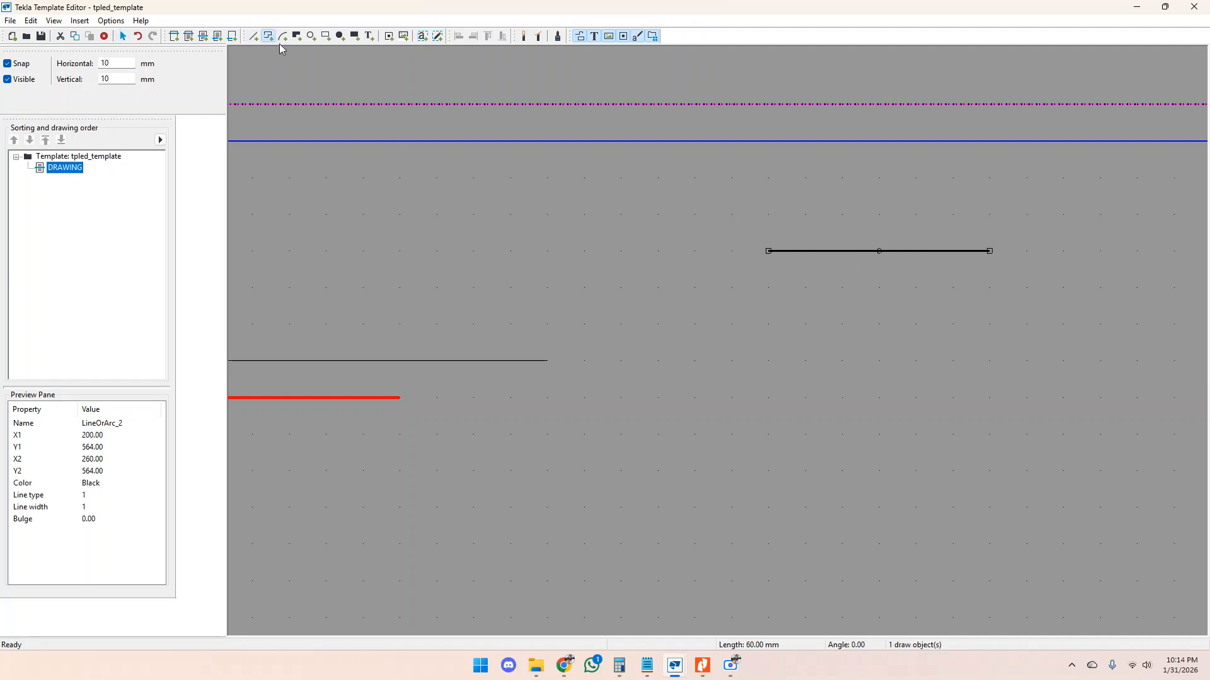
double_click(768, 324)
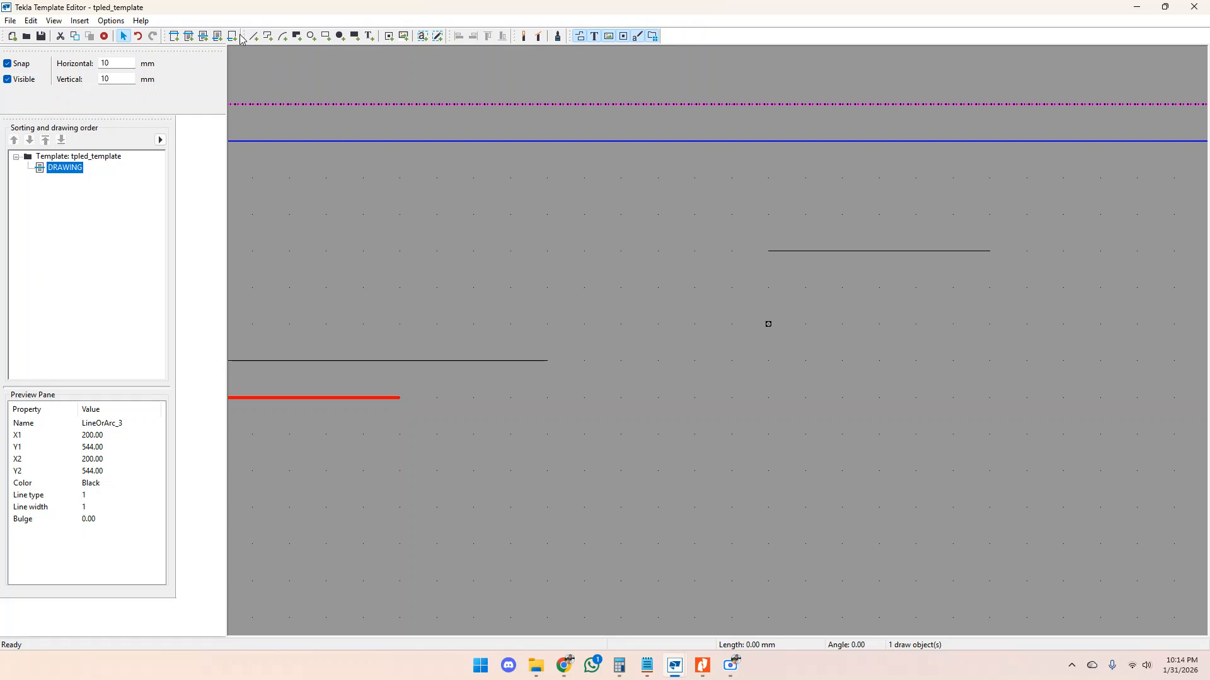
left_click_drag(725, 296, 839, 383)
key("Delete")
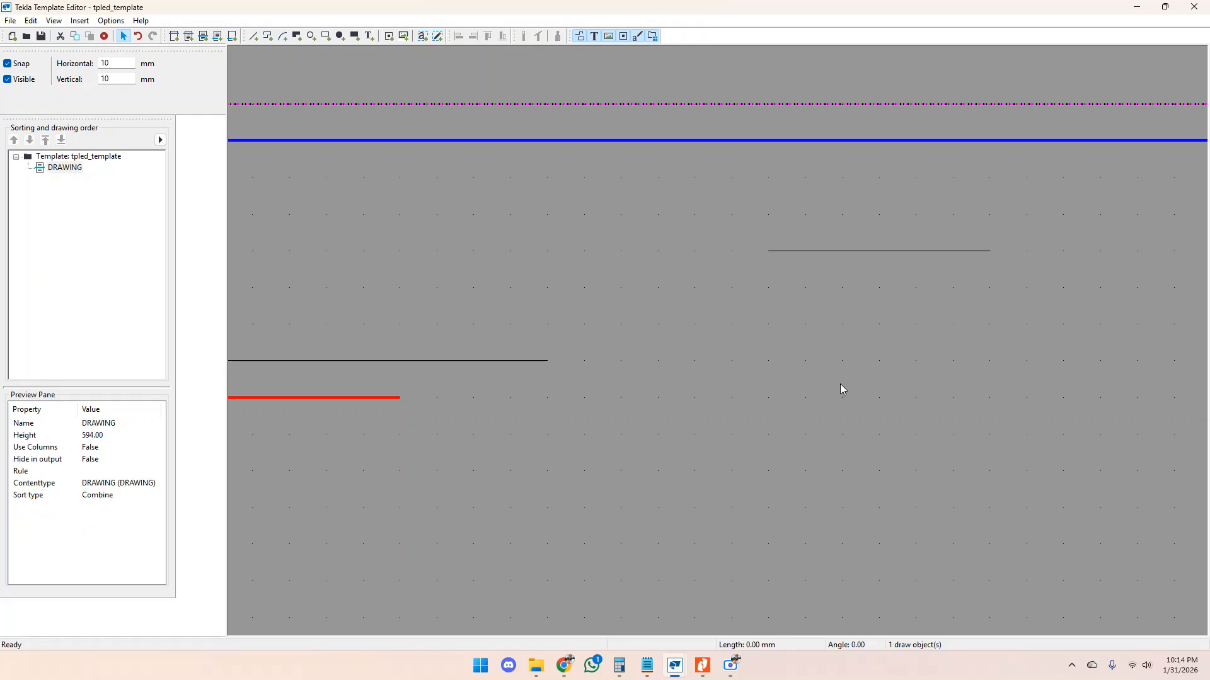
Draw an open polyline 20 mm below the 60 mm line, running about 60 mm right, 40 mm down, 40 mm left and 20 mm up.
left_click(267, 36)
left_click(768, 324)
left_click(989, 324)
left_click(989, 470)
left_click(842, 471)
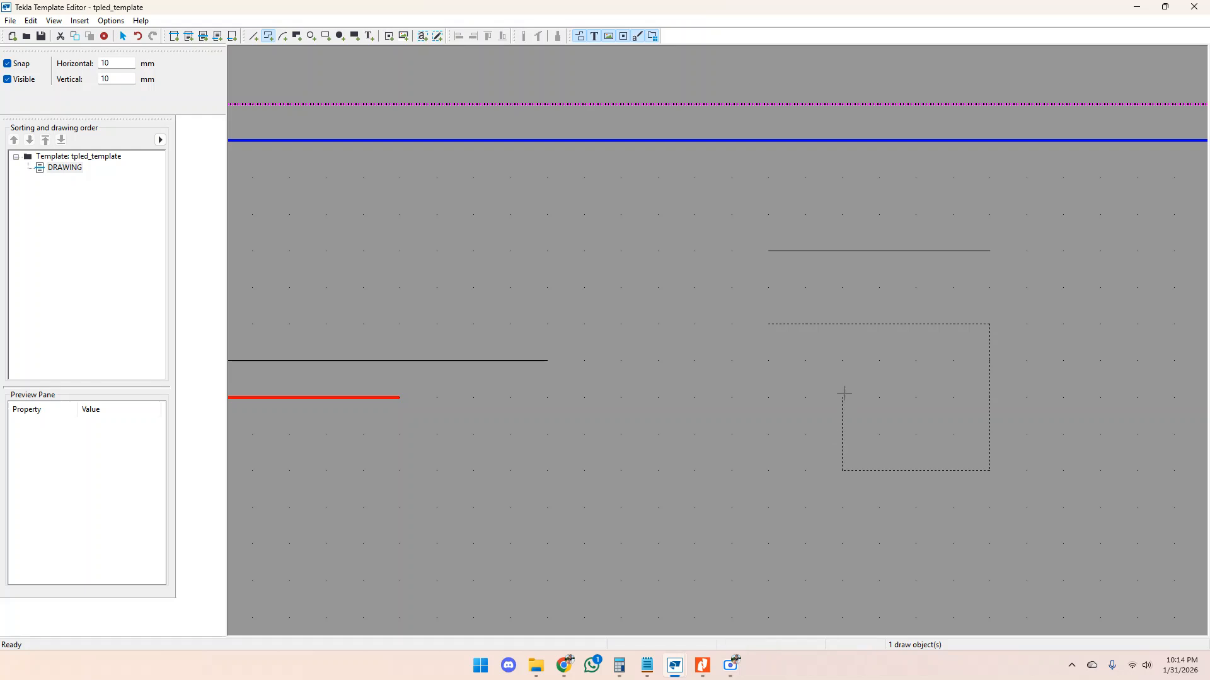
left_click(843, 397)
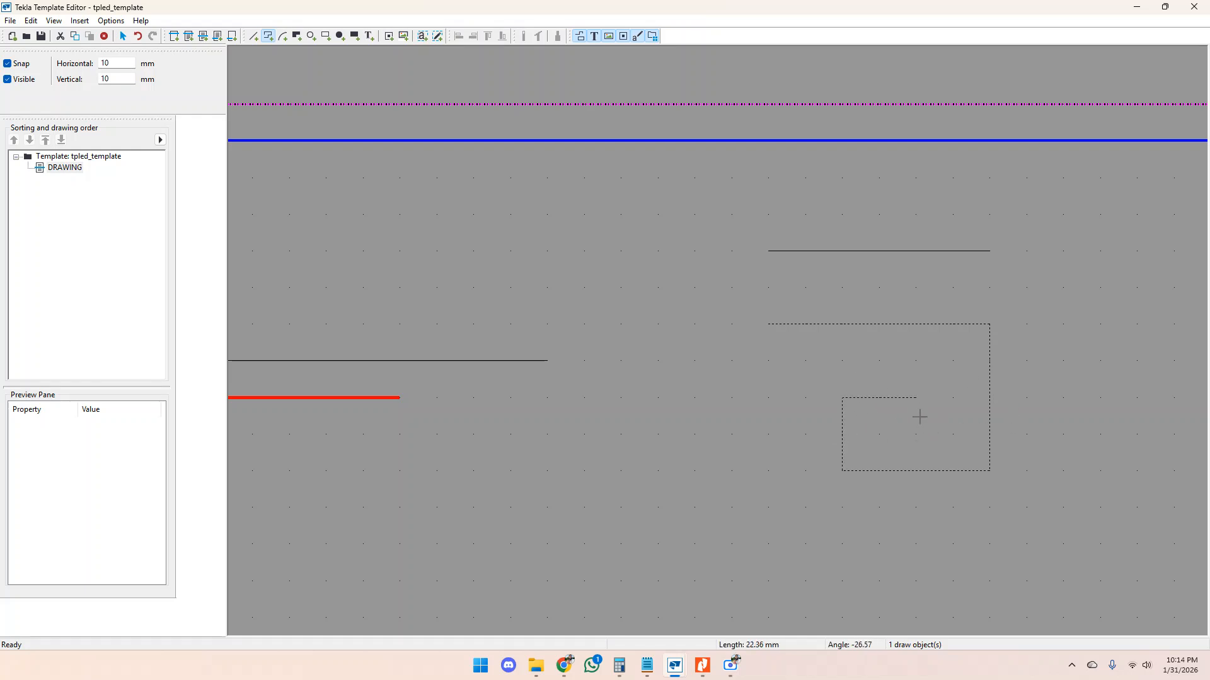
scroll(892, 432, "up", 2)
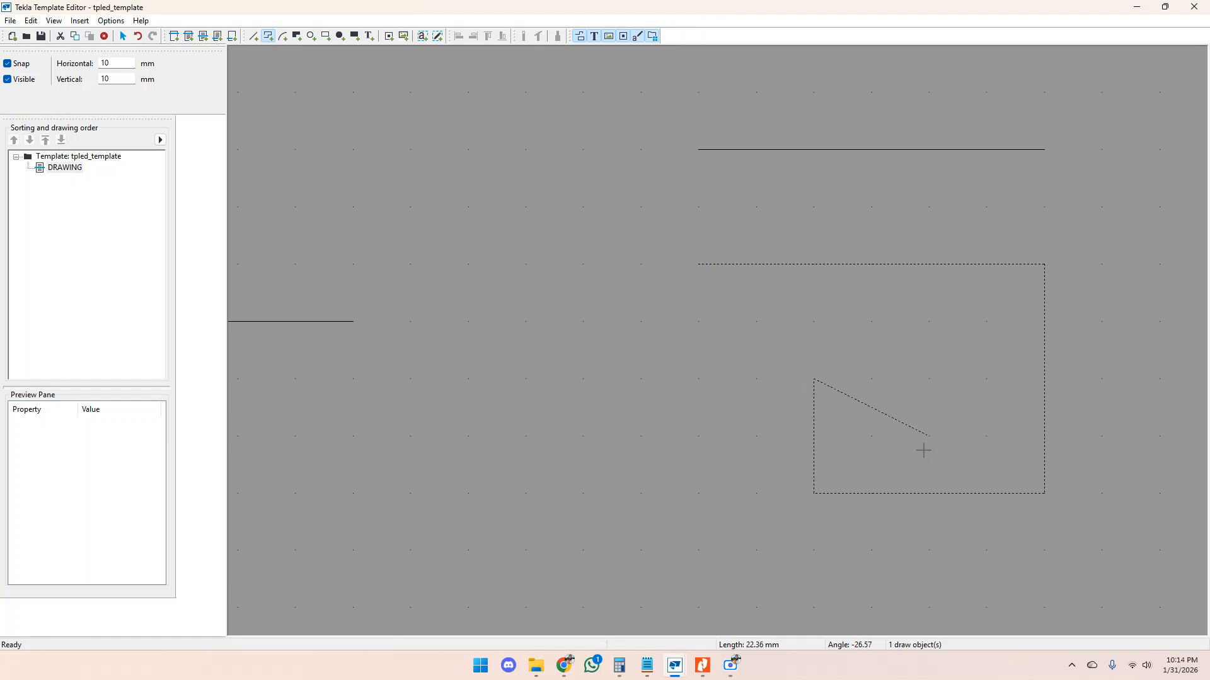
double_click(813, 378)
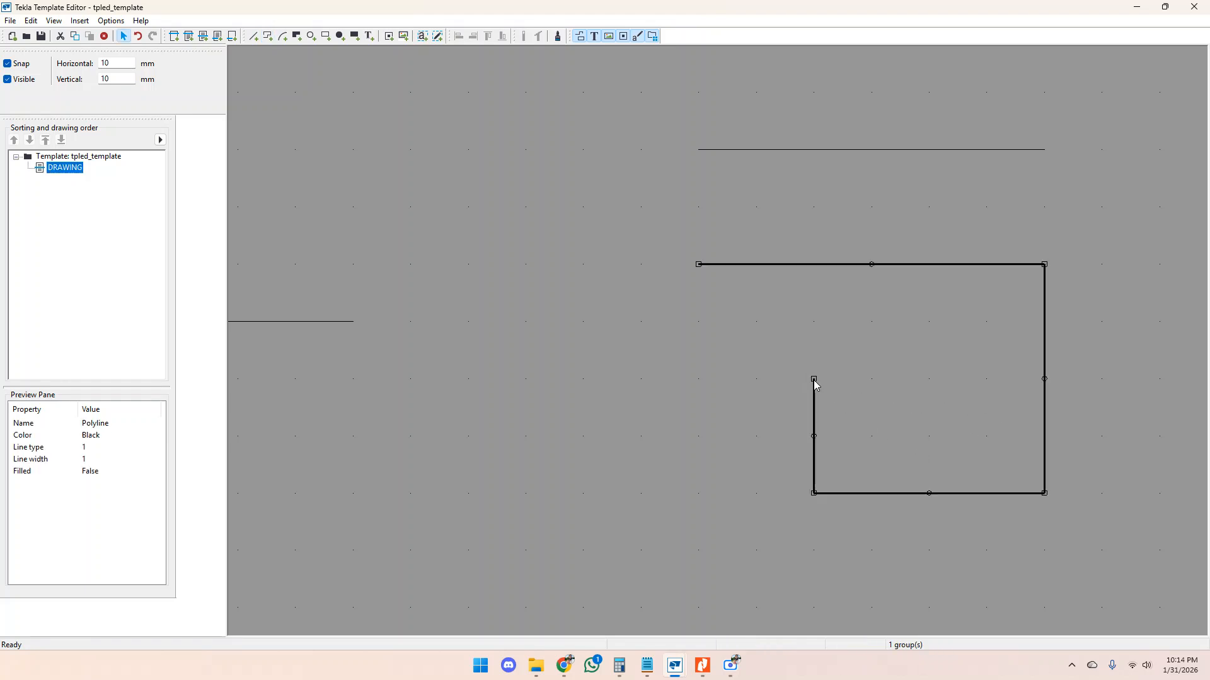
scroll(872, 370, "down", 3)
scroll(878, 371, "up", 2)
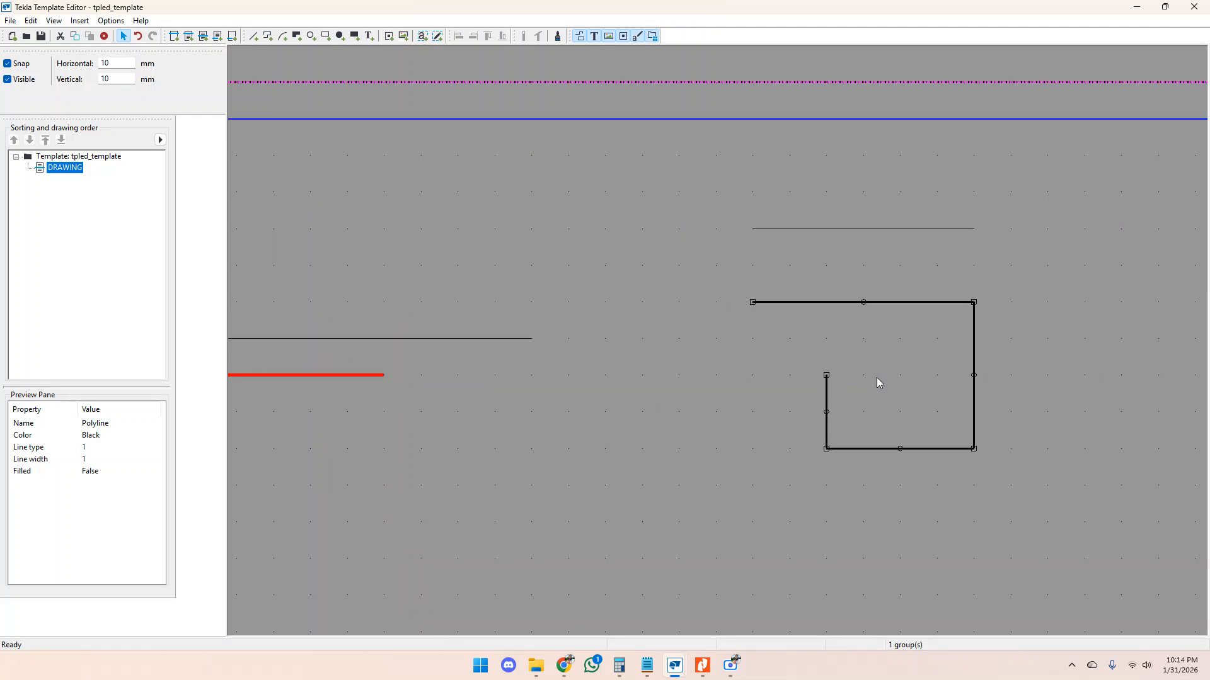
left_click(877, 377)
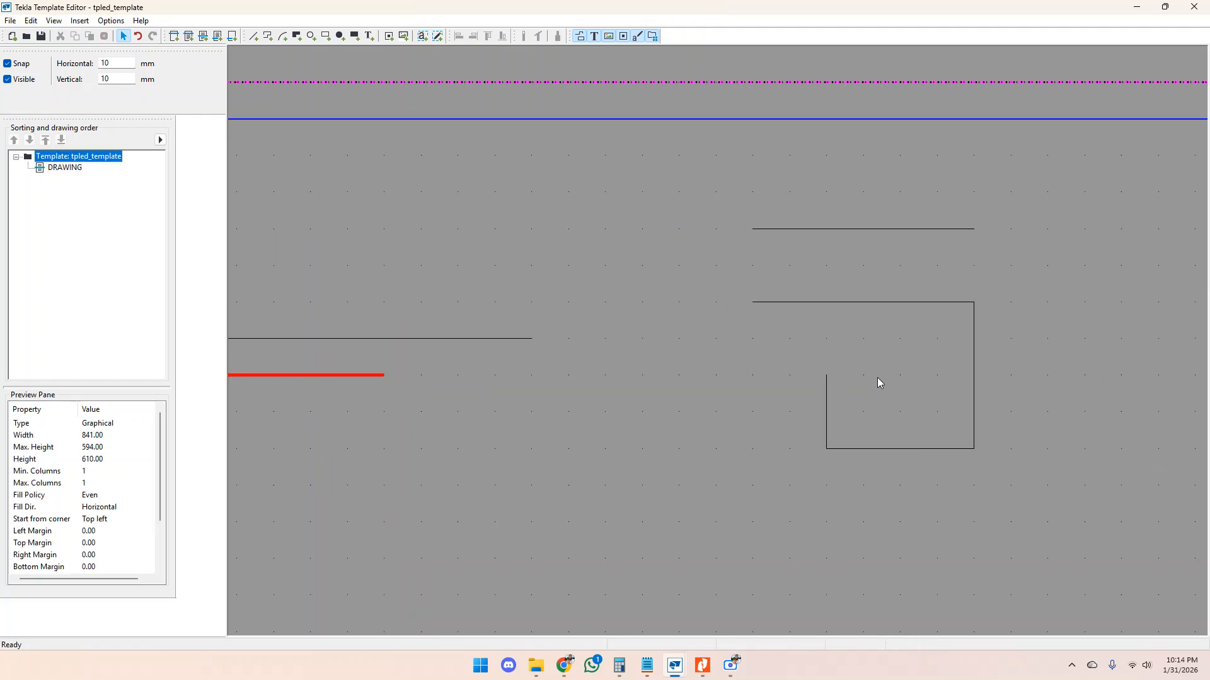
Change the open polyline's color to green in its object properties.
left_click(826, 303)
double_click(828, 304)
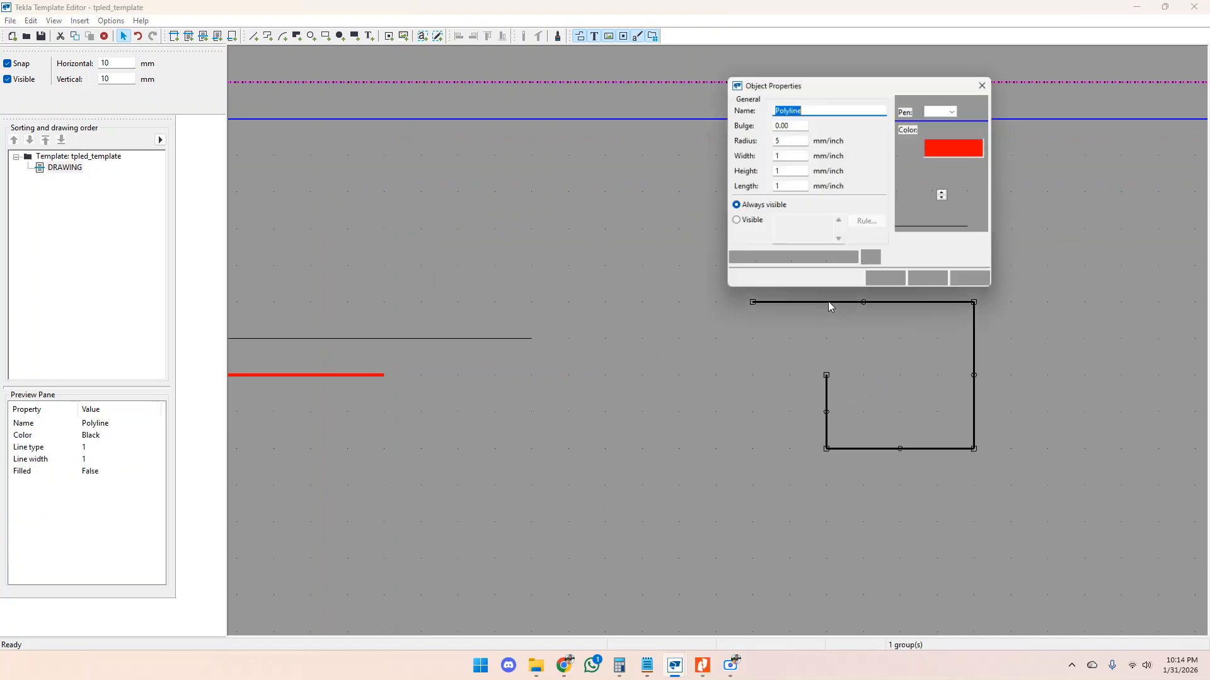
left_click_drag(830, 85, 691, 134)
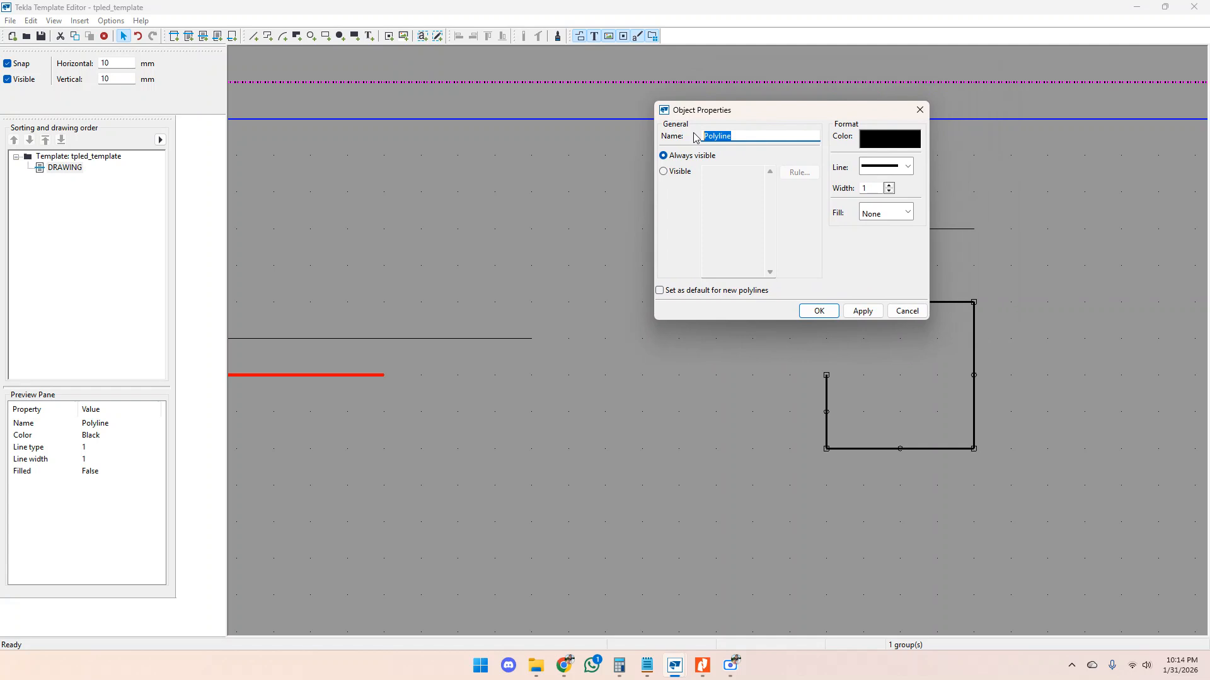
left_click(894, 143)
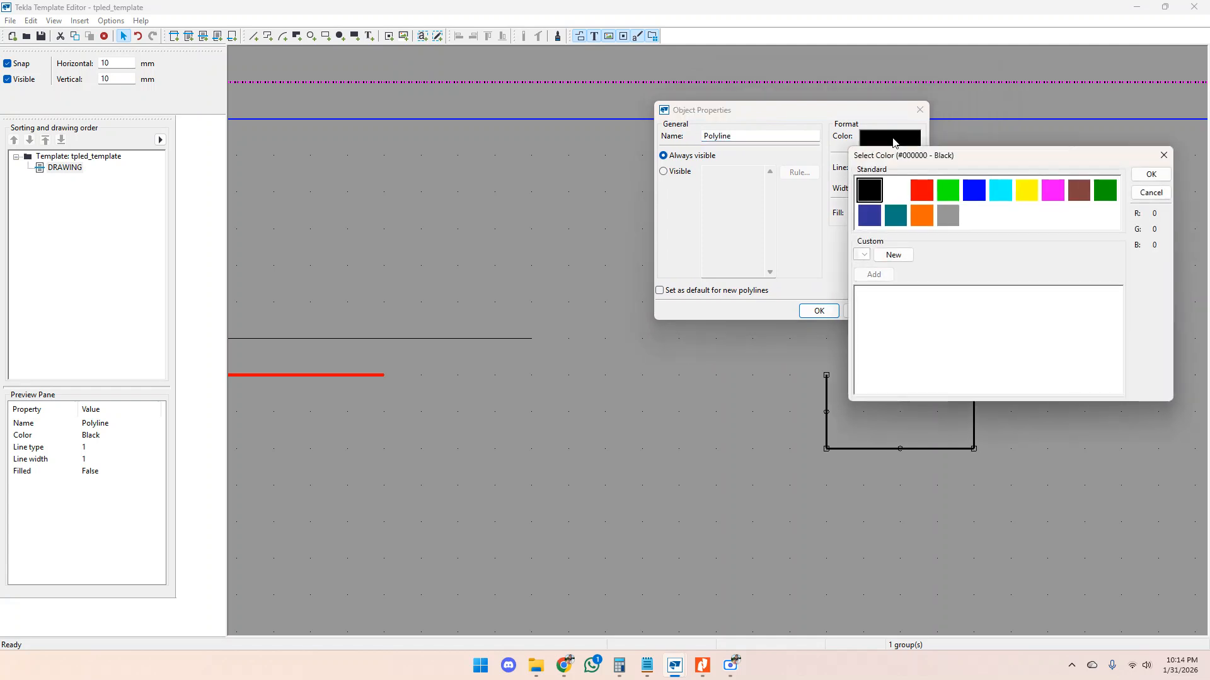
left_click(958, 192)
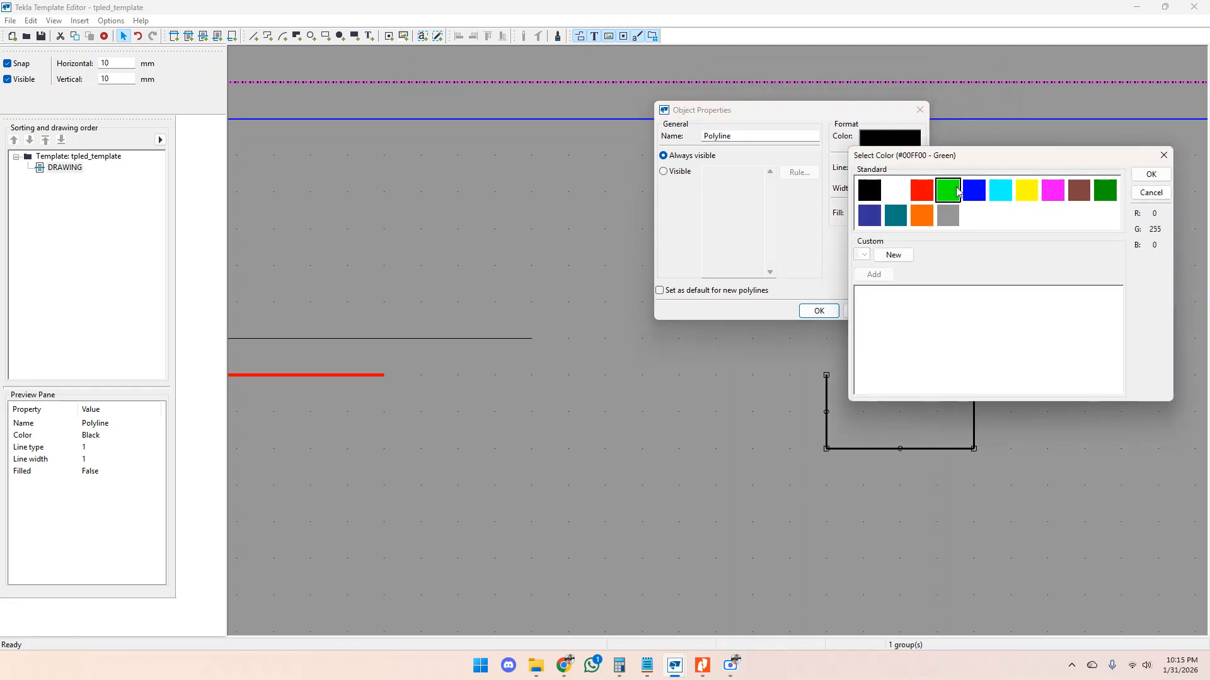
left_click(1150, 175)
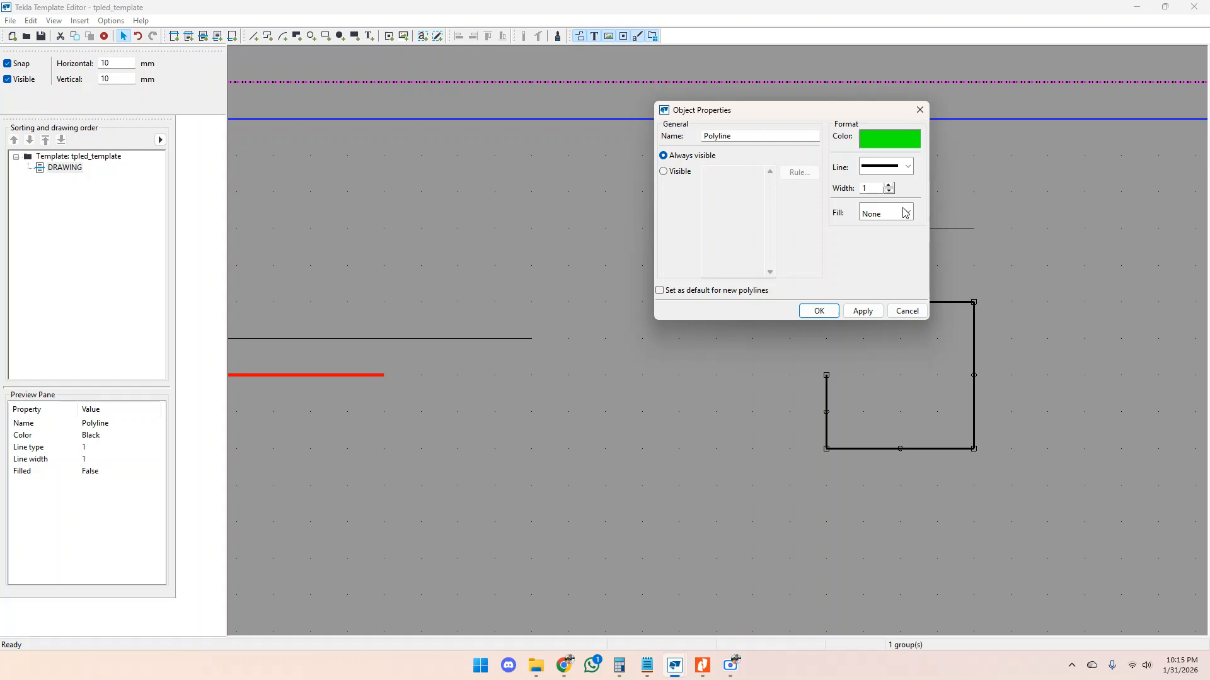
left_click(885, 168)
left_click(875, 195)
left_click(821, 311)
left_click(746, 392)
scroll(950, 330, "down", 3)
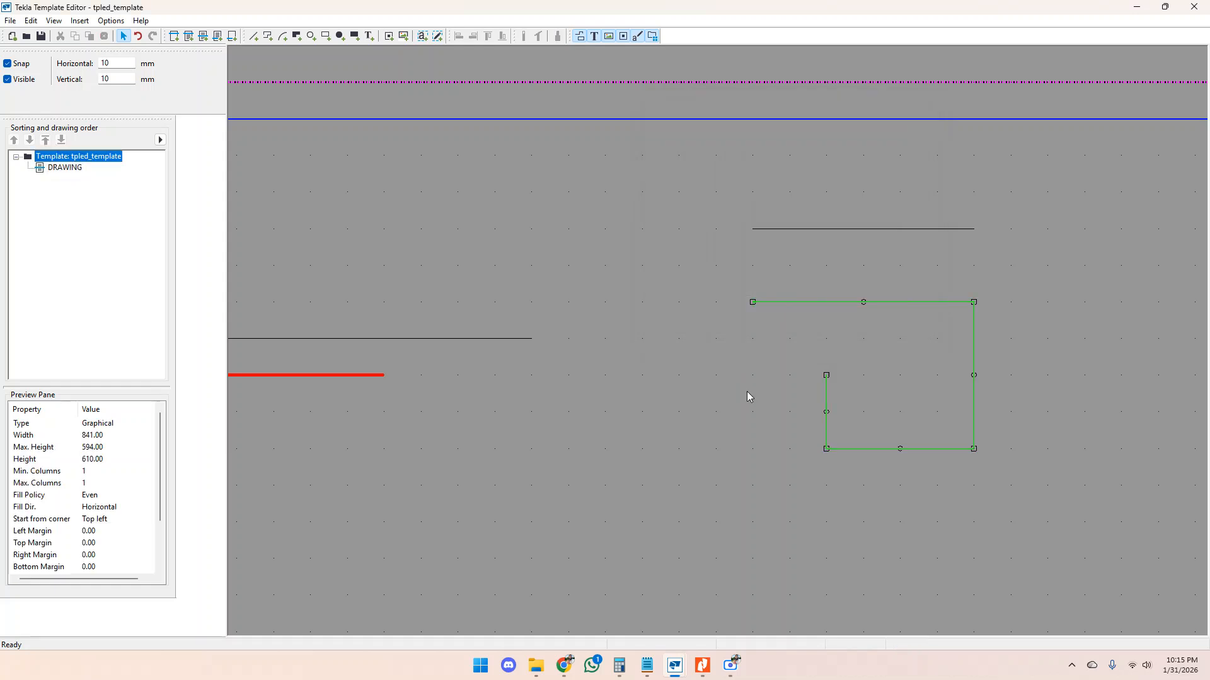
scroll(887, 357, "up", 1)
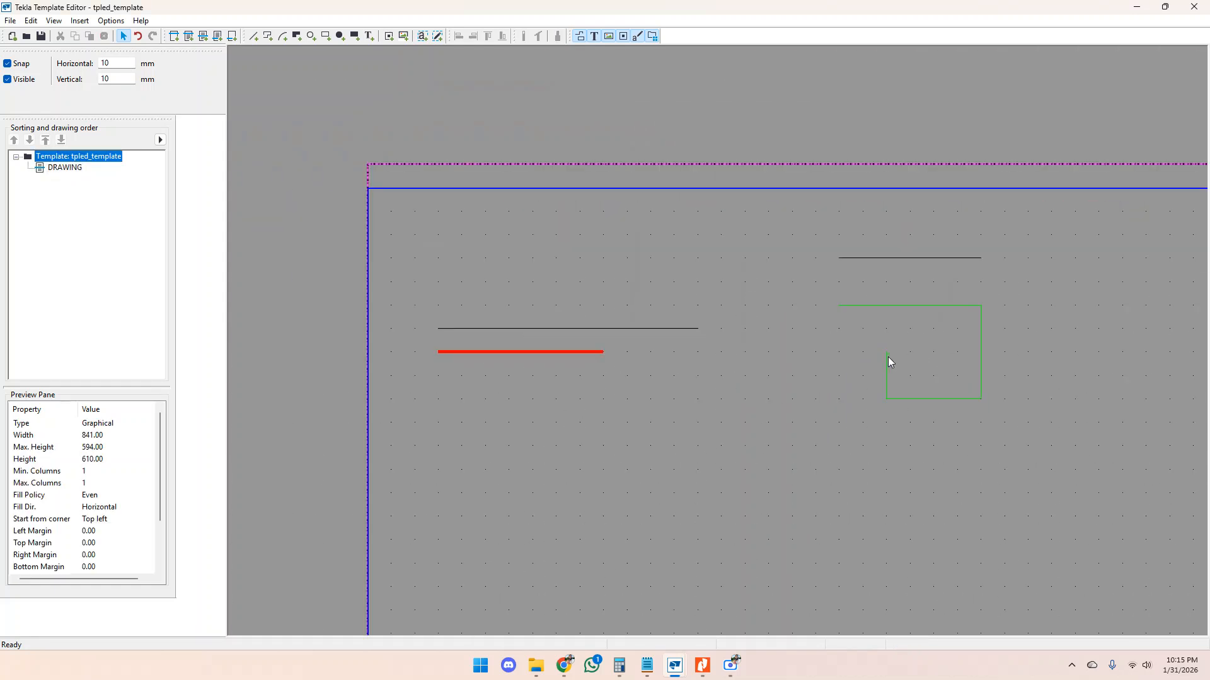
Draw a filled rectangular polygon about 30 mm wide and 20 mm high between the red line and the green polyline.
left_click(297, 36)
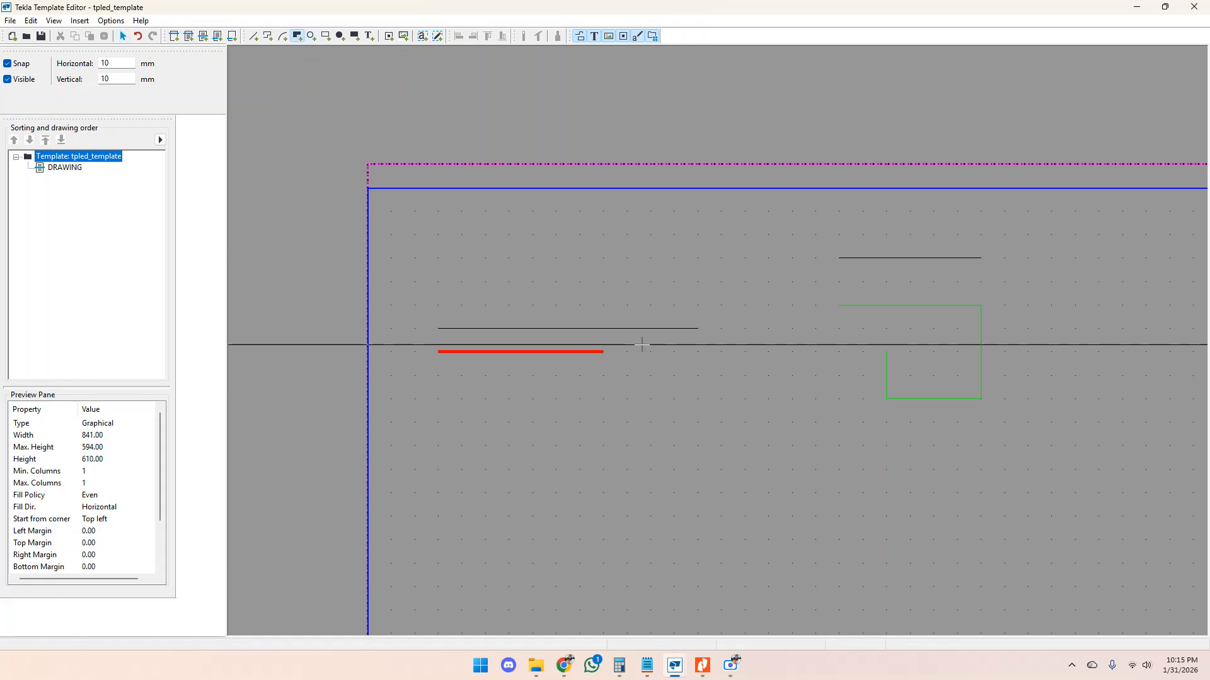
scroll(759, 460, "up", 2)
left_click(698, 365)
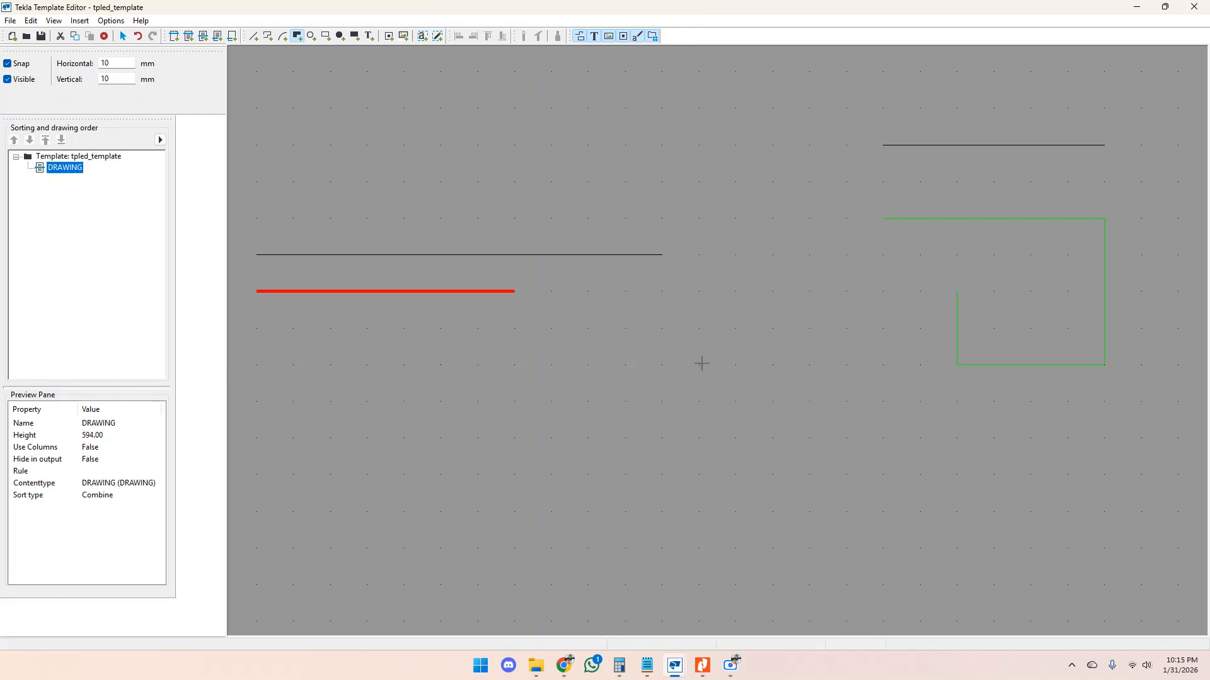
left_click(809, 365)
left_click(809, 438)
left_click(698, 438)
double_click(698, 364)
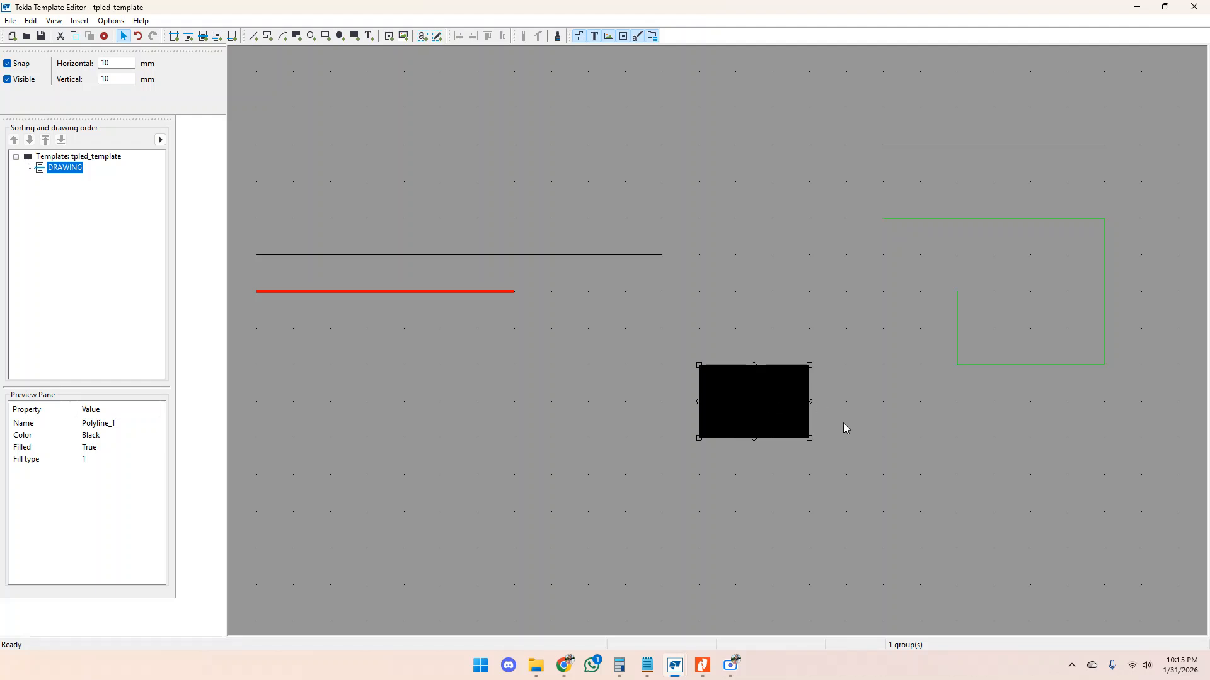
Move the filled black polygon 10 mm to the right and 20 mm up.
left_click(776, 461)
left_click(773, 436)
left_click_drag(785, 440, 822, 371)
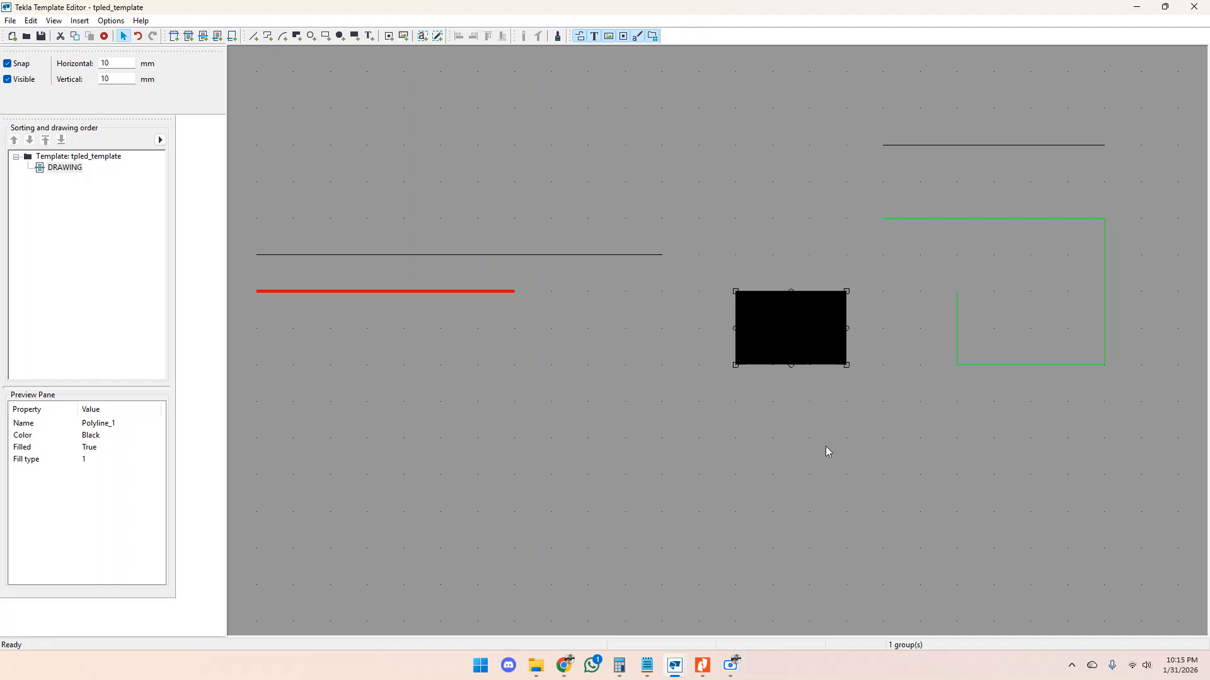
Draw a circle with a radius of about 14 mm below the right end of the red line.
left_click(313, 36)
left_click(556, 441)
left_click(609, 471)
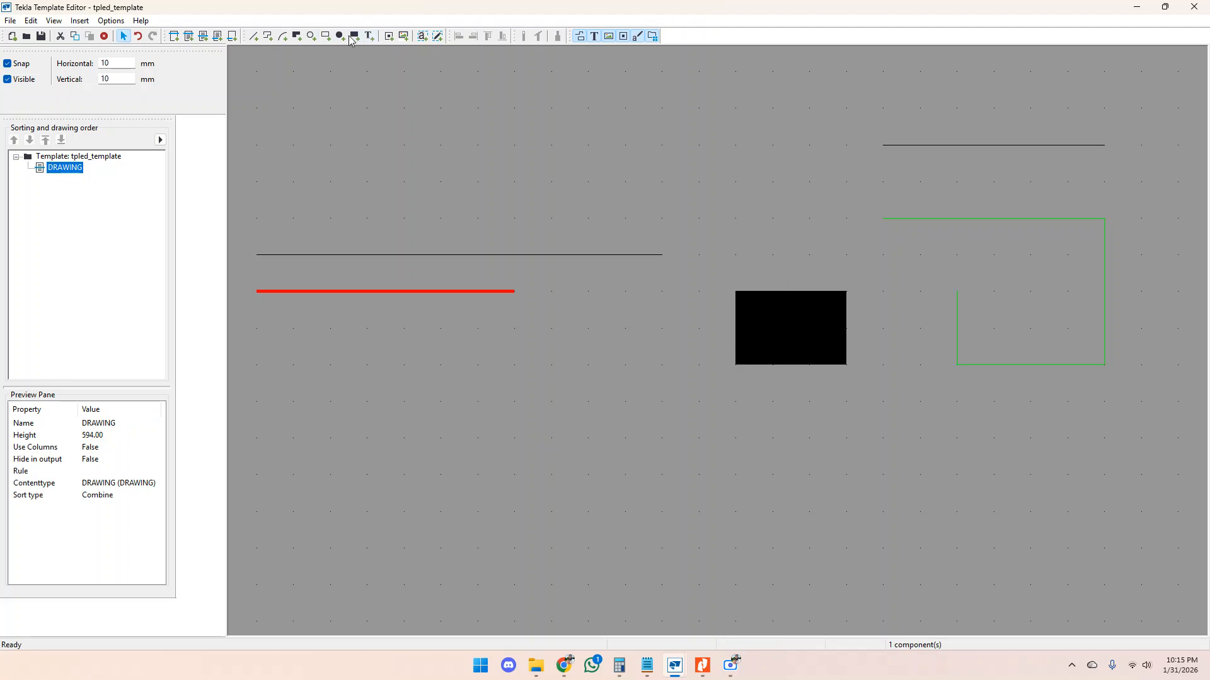
left_click(317, 37)
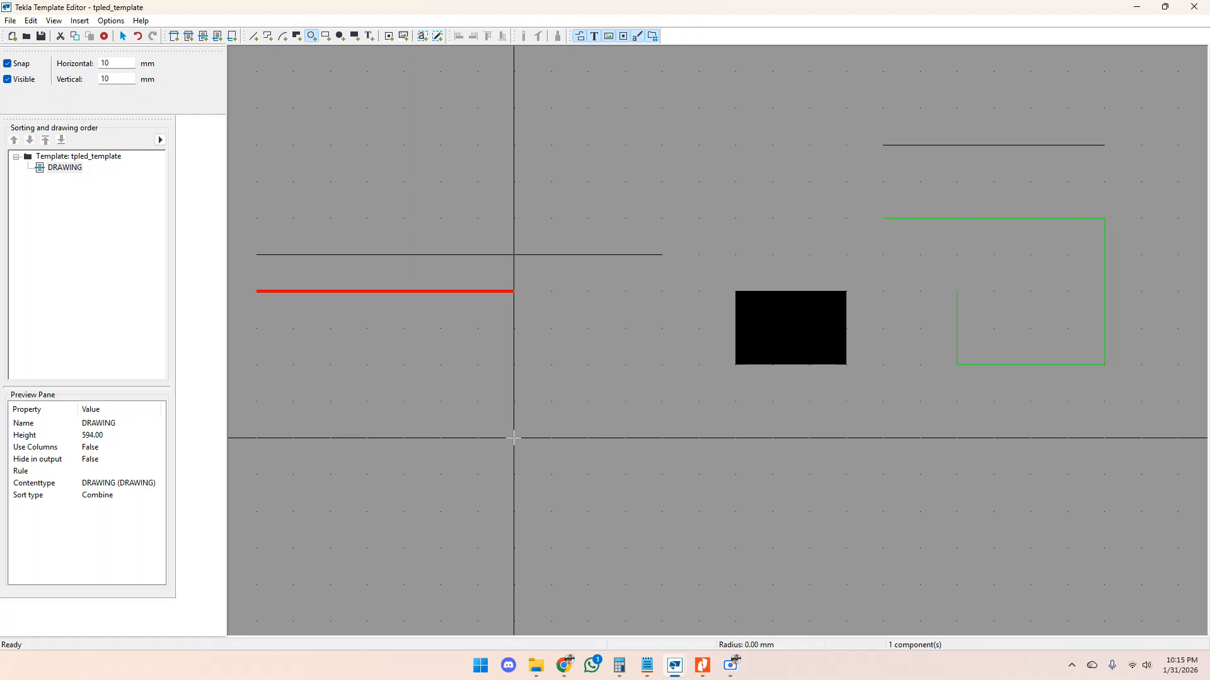
left_click(567, 489)
left_click(568, 489)
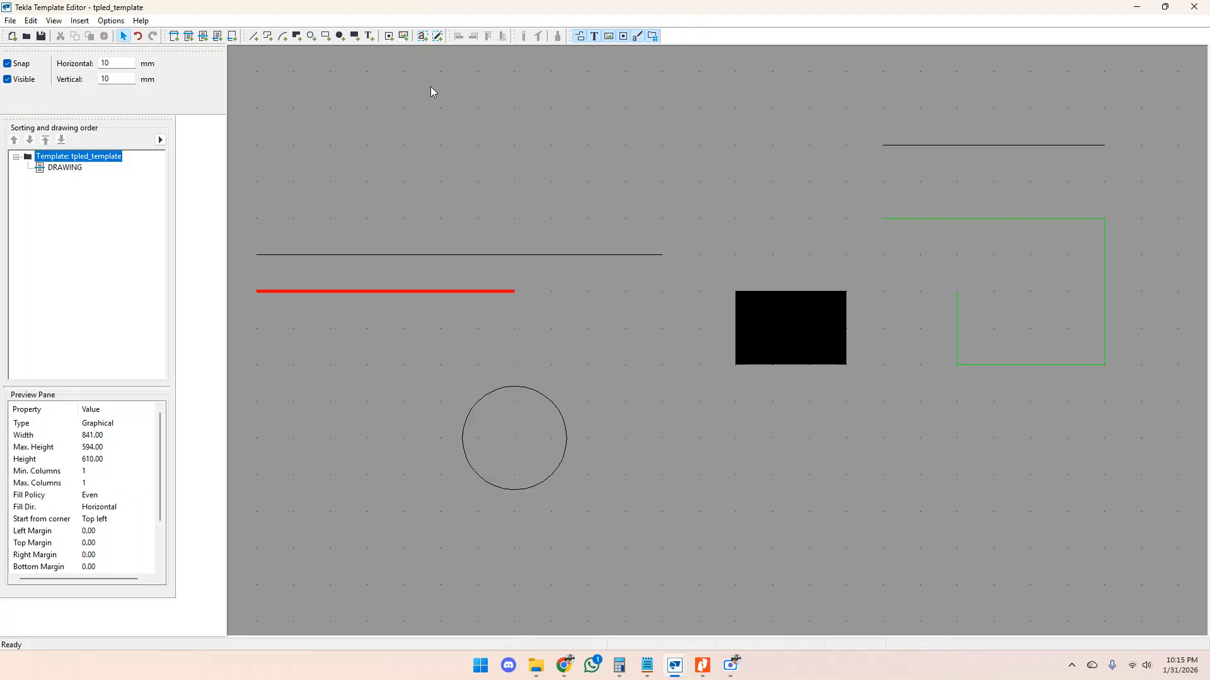
Draw a 150 × 60 mm rectangle below the green polyline, and view its object properties without changing them.
left_click(326, 36)
scroll(495, 235, "down", 3)
scroll(667, 424, "up", 1)
left_click(610, 345)
left_click_drag(610, 344, 895, 457)
double_click(780, 345)
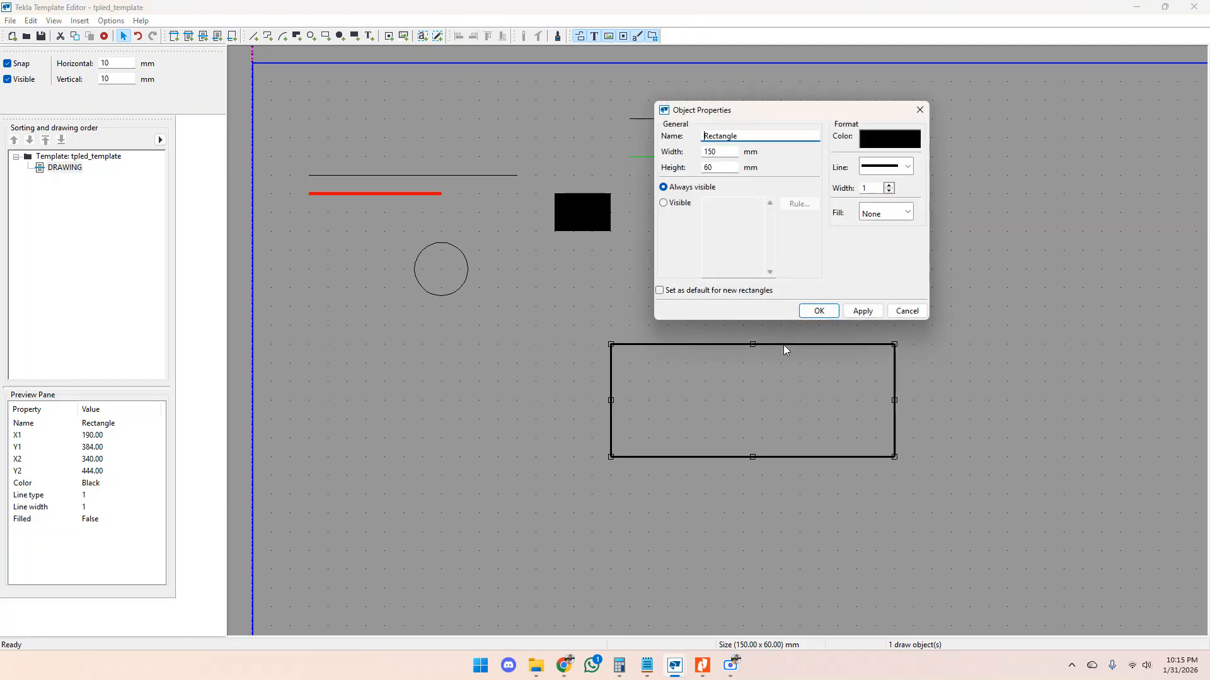
left_click(909, 312)
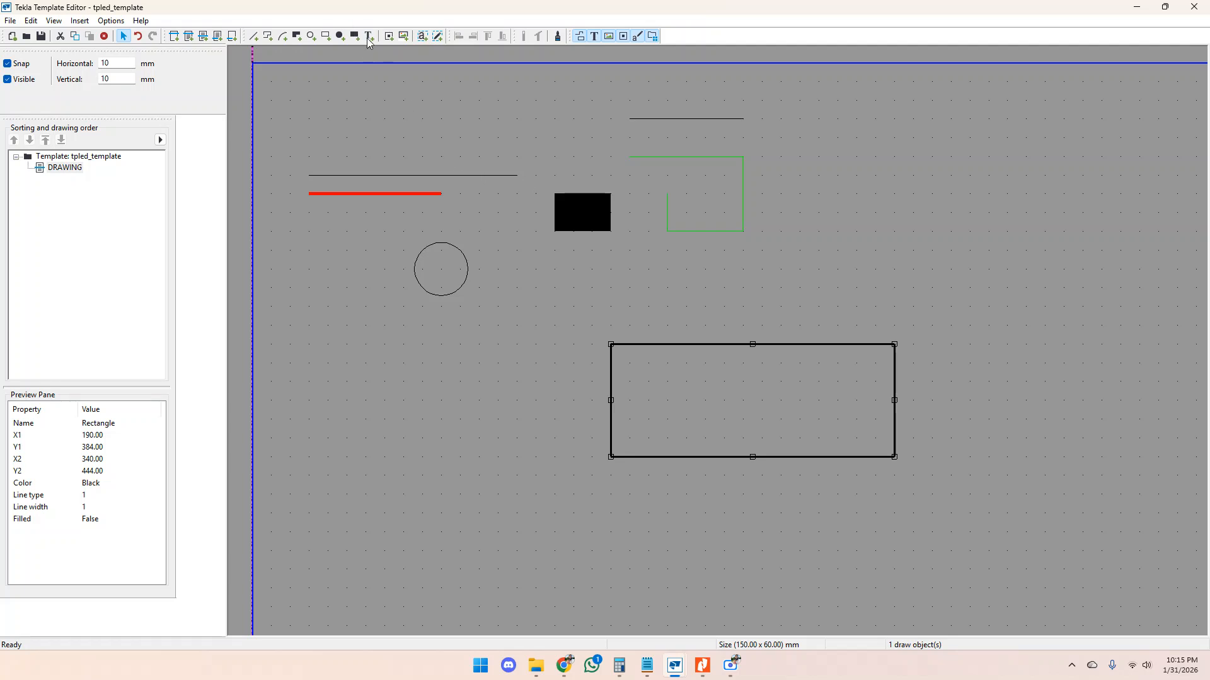
Add the text "Template" near the center of the 150 × 60 mm rectangle.
left_click(369, 39)
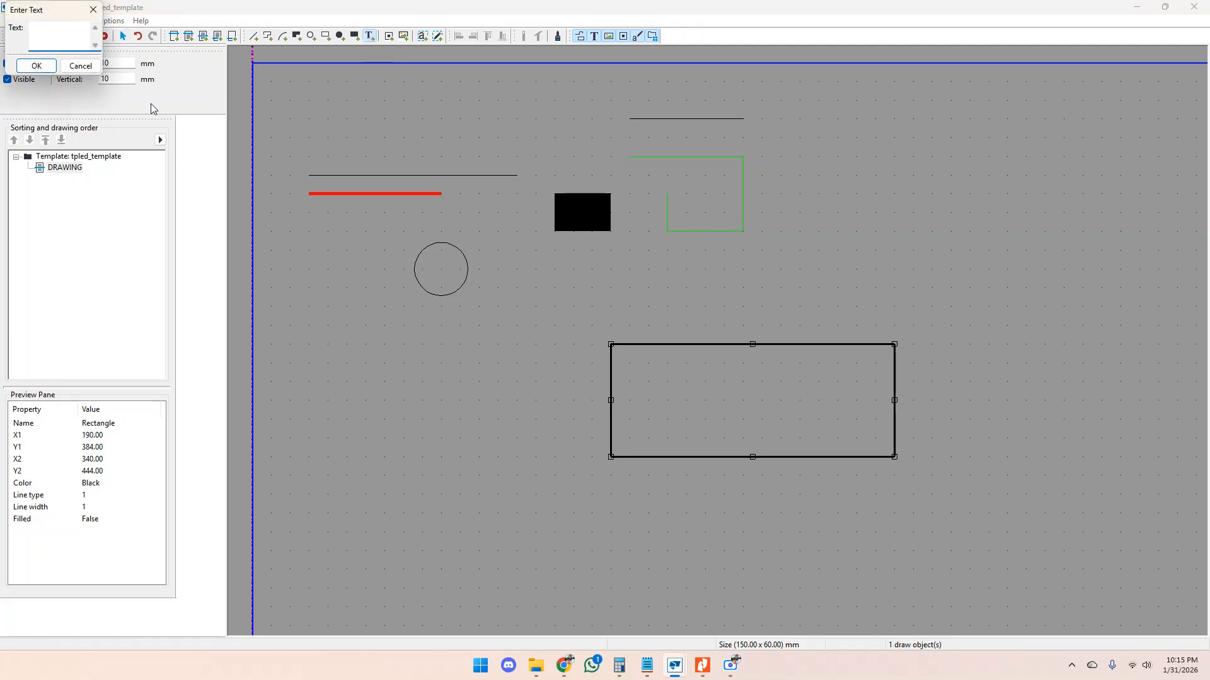
left_click_drag(55, 12, 527, 259)
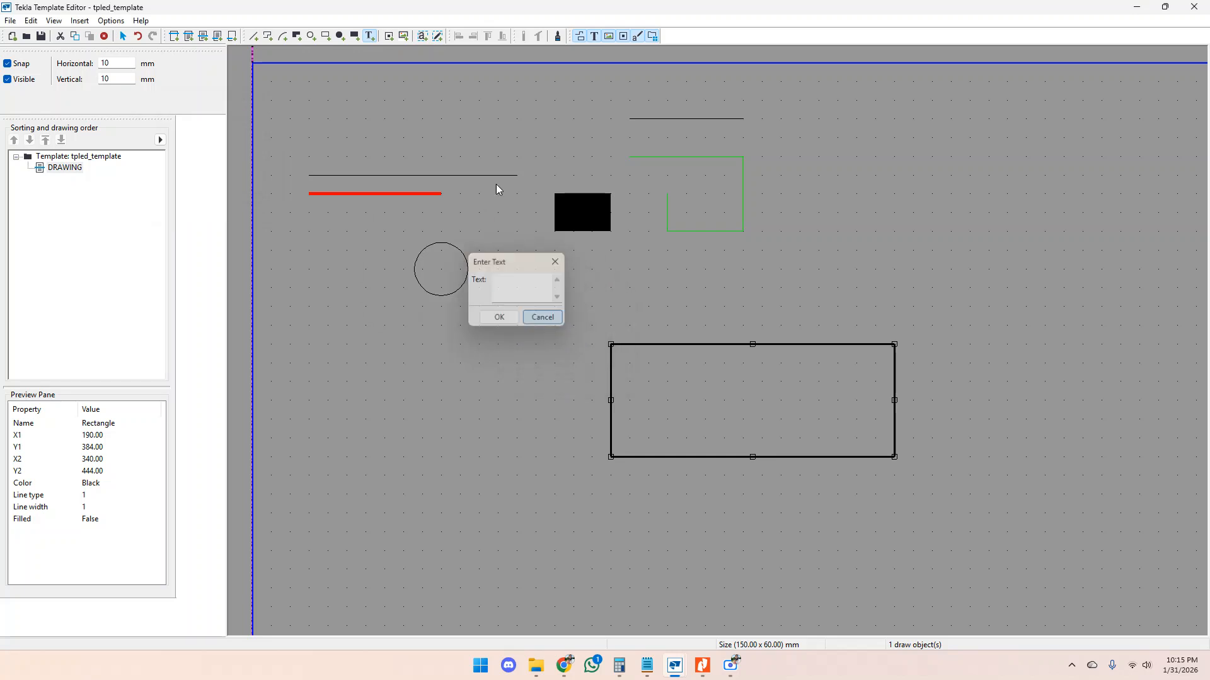
left_click(368, 37)
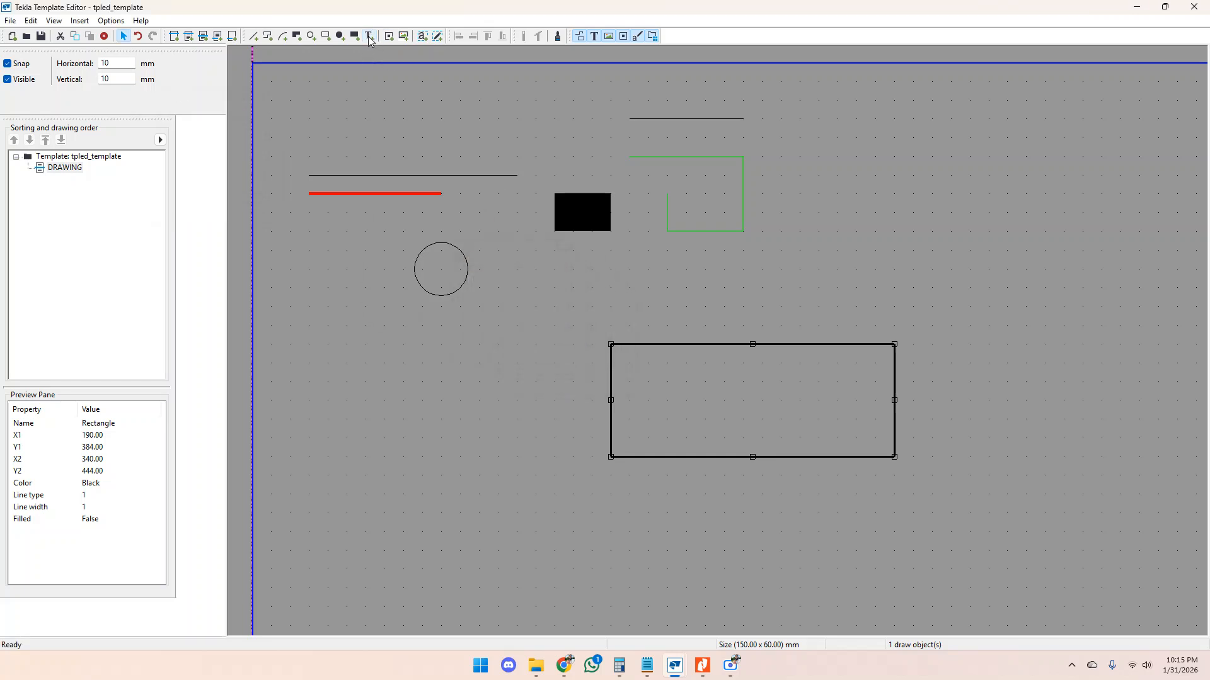
left_click(369, 37)
left_click_drag(564, 326, 822, 457)
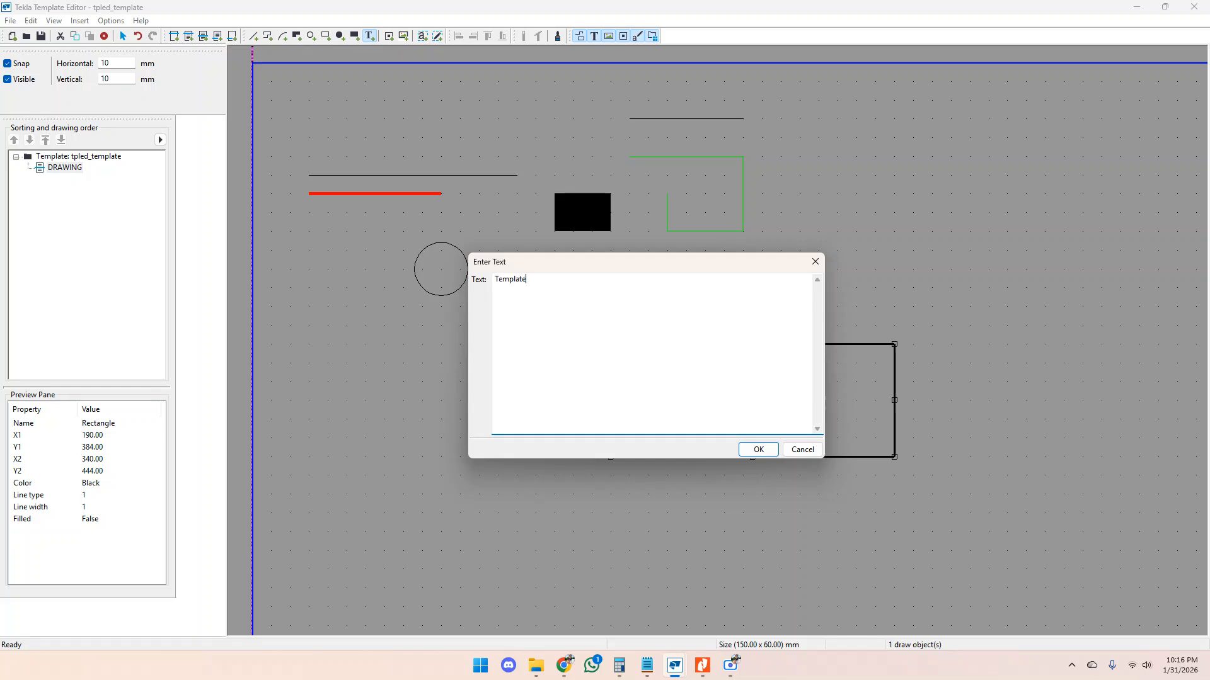
left_click(758, 450)
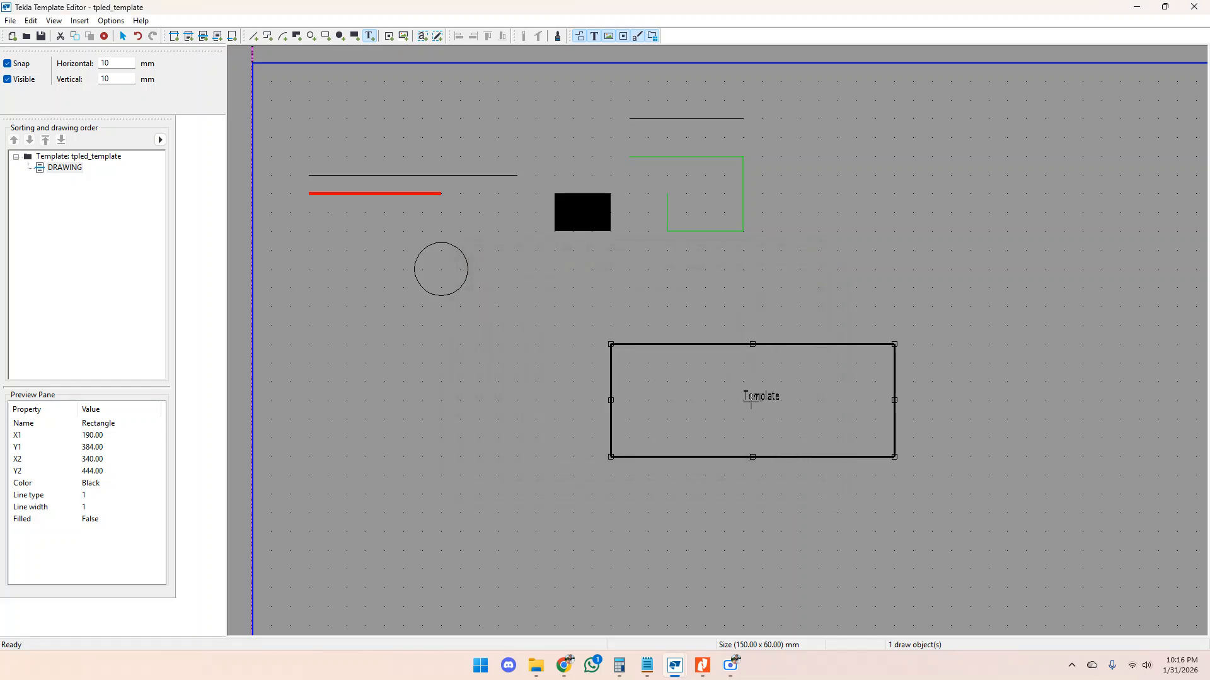
left_click(785, 408)
scroll(774, 410, "up", 3)
left_click(819, 392)
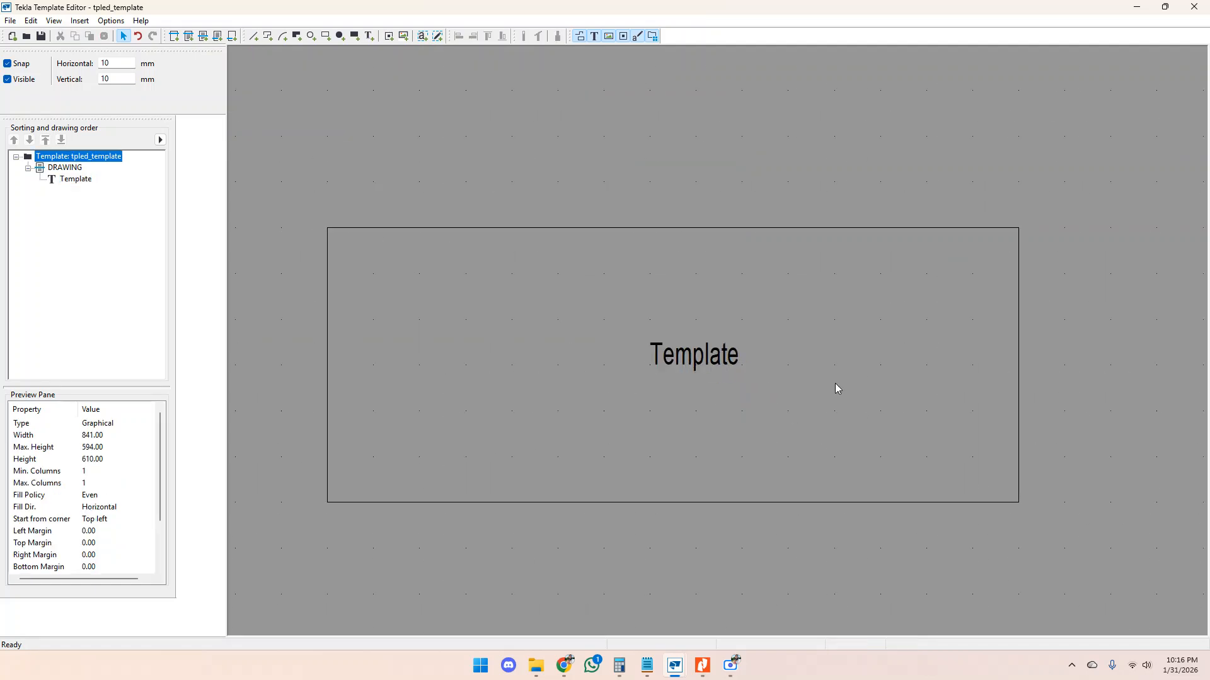
Move the "Template" text 20 mm to the left and 10 mm down inside the rectangle.
scroll(819, 392, "down", 2)
left_click(774, 369)
scroll(766, 371, "up", 3)
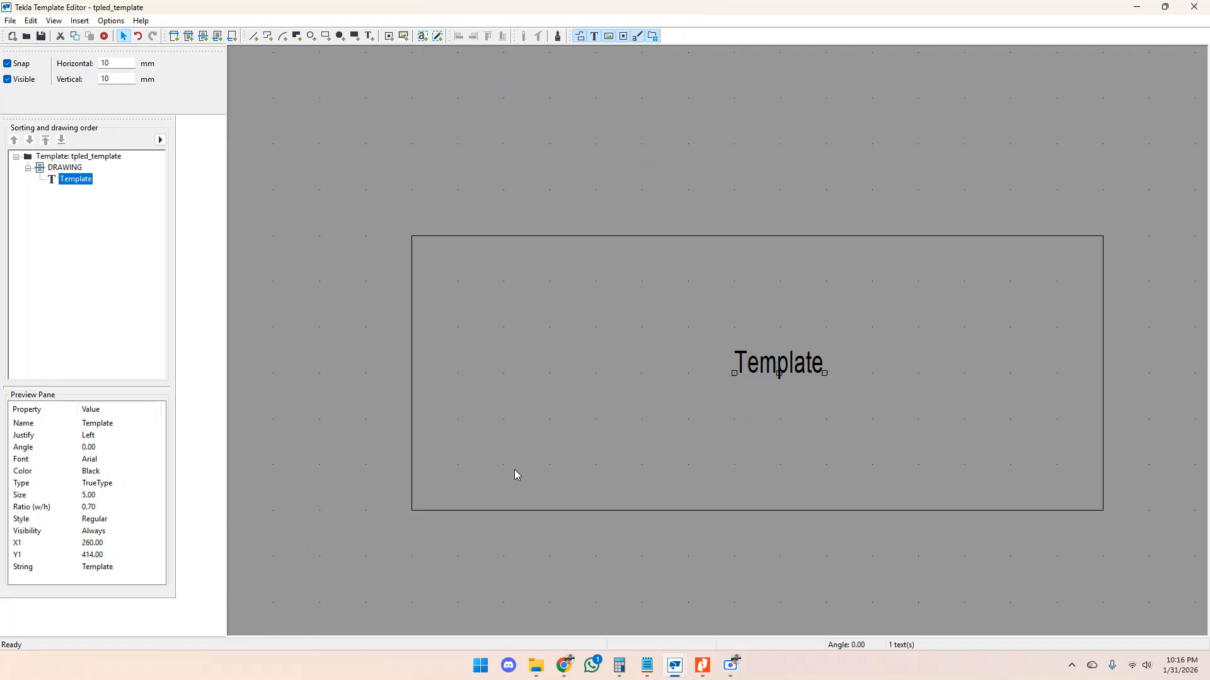
left_click_drag(768, 369, 687, 448)
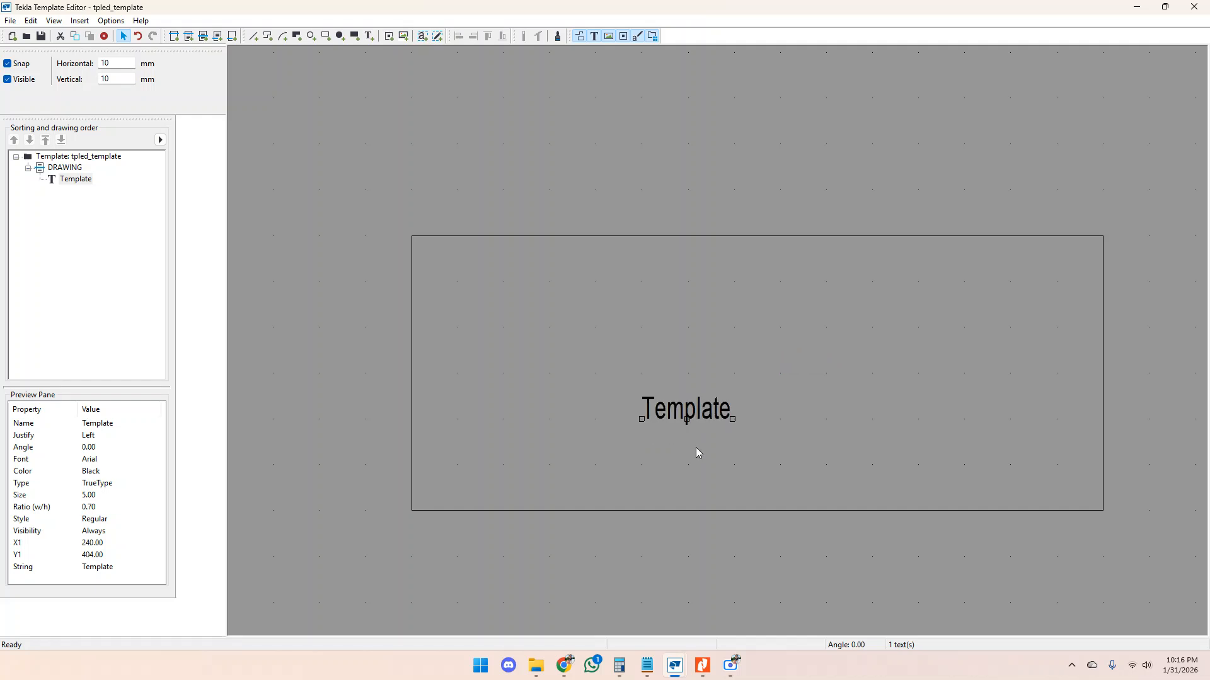
Change the content of the text inside the rectangle to "Template text" in its text properties.
double_click(675, 414)
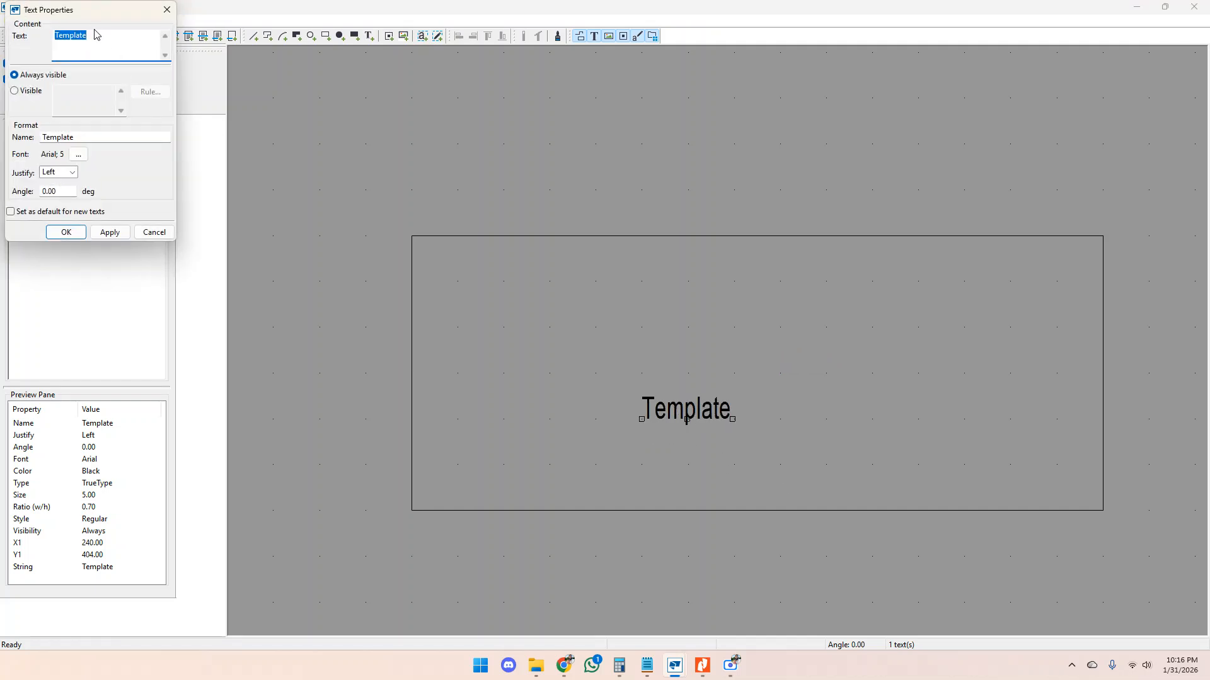
left_click_drag(94, 15, 838, 117)
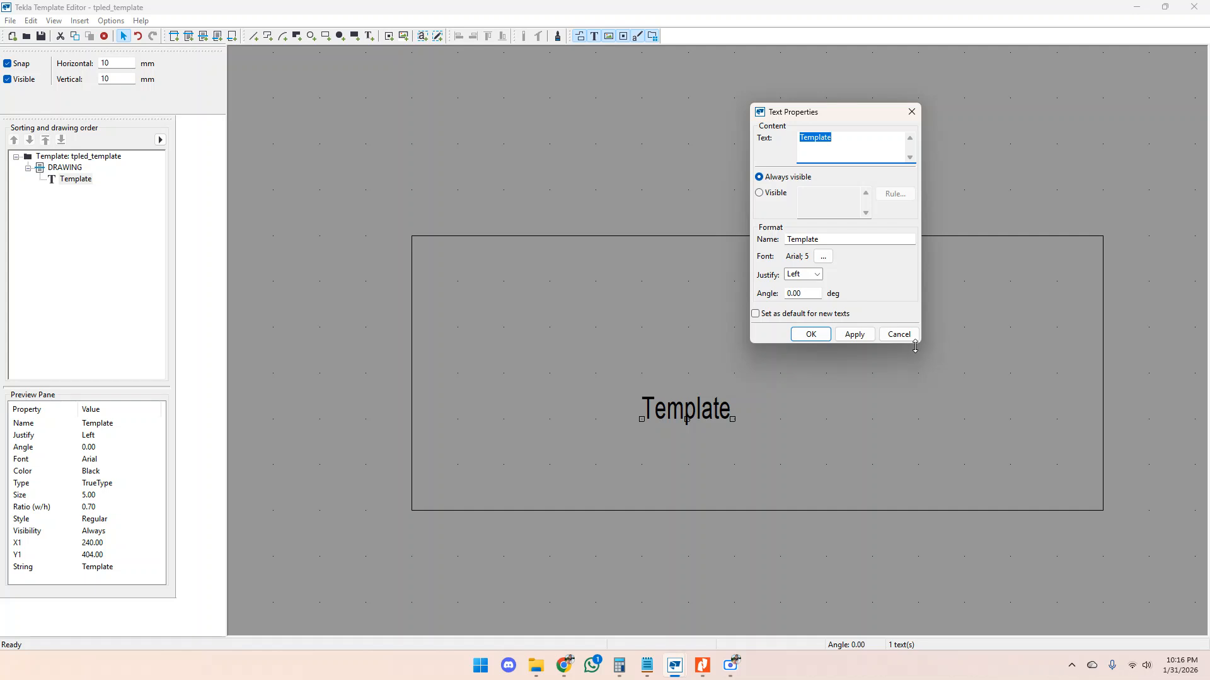
left_click_drag(920, 344, 1041, 370)
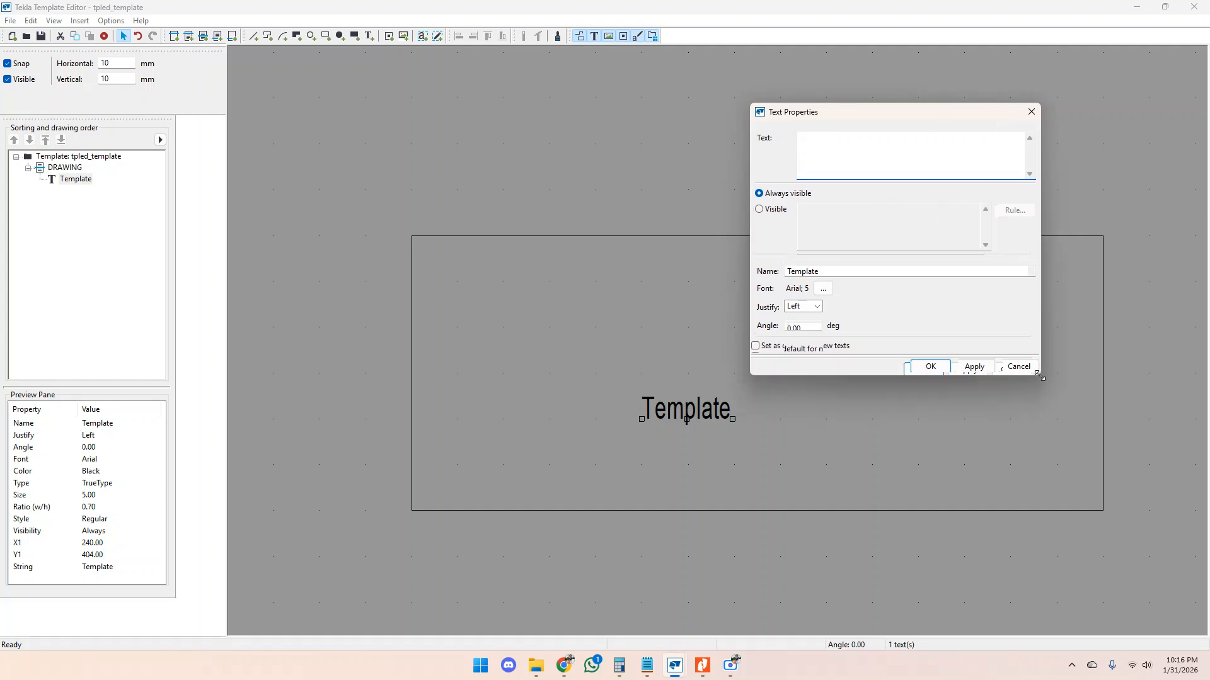
left_click(844, 138)
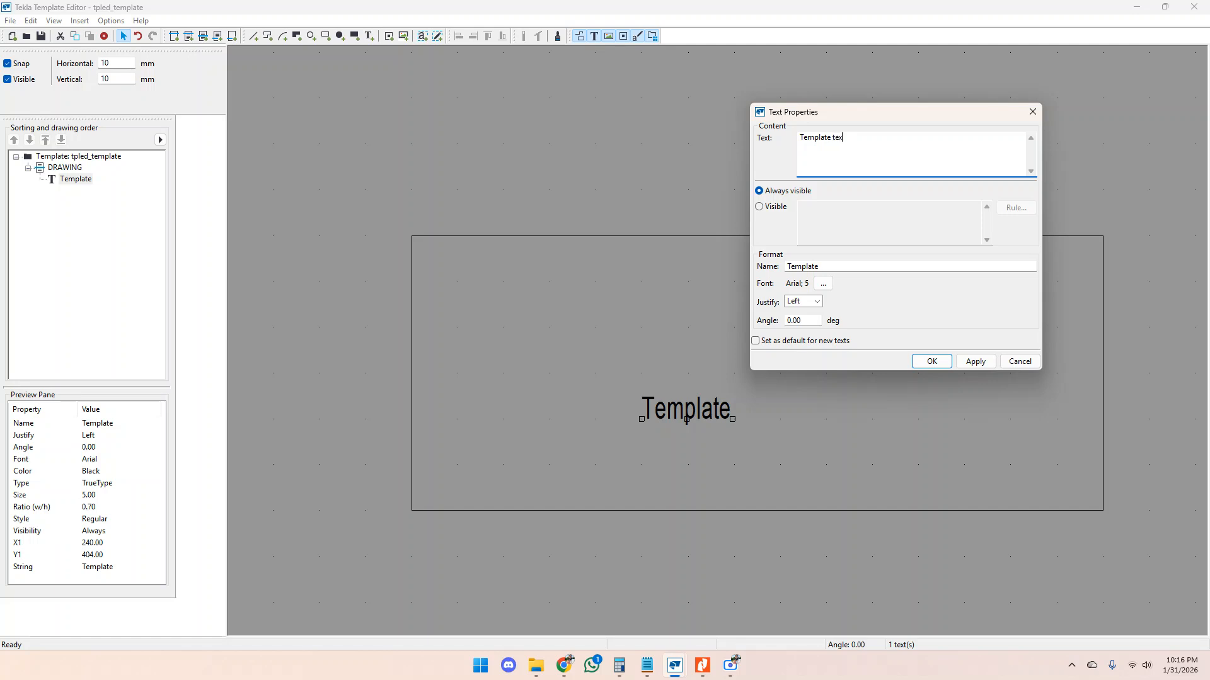
left_click(976, 361)
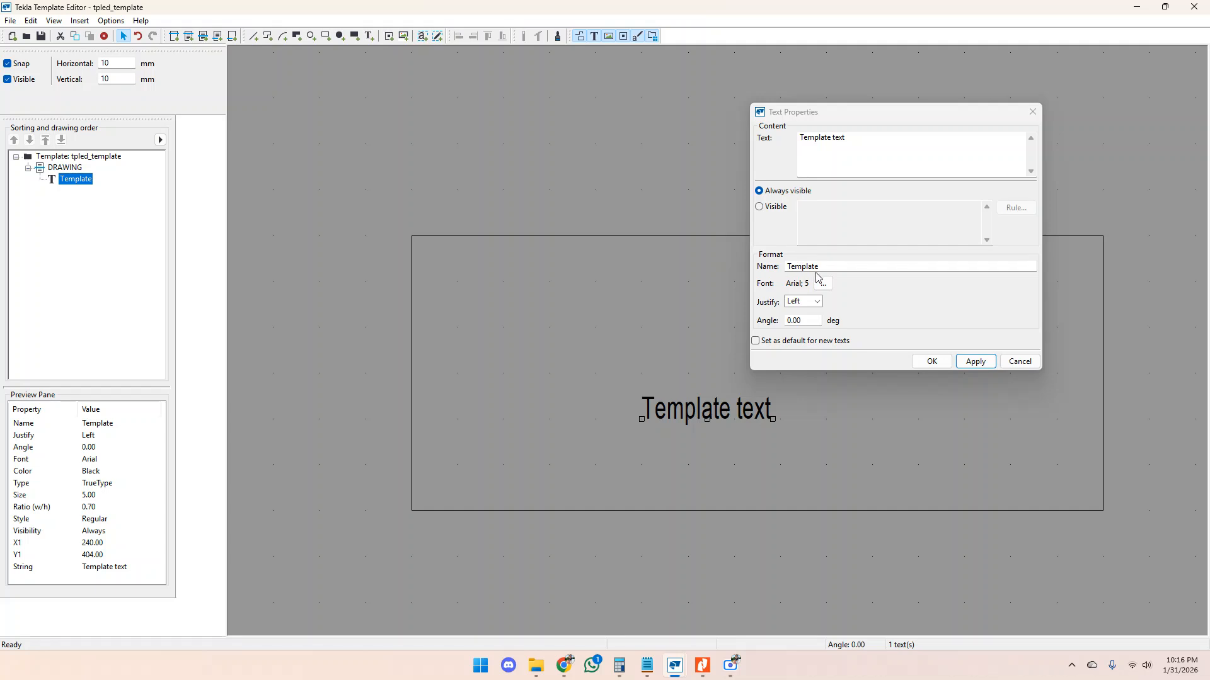
Set the text's font to Arial Narrow, size 2.5 mm, with a width-to-height ratio of 1.
left_click_drag(825, 269, 756, 265)
left_click_drag(829, 268, 784, 268)
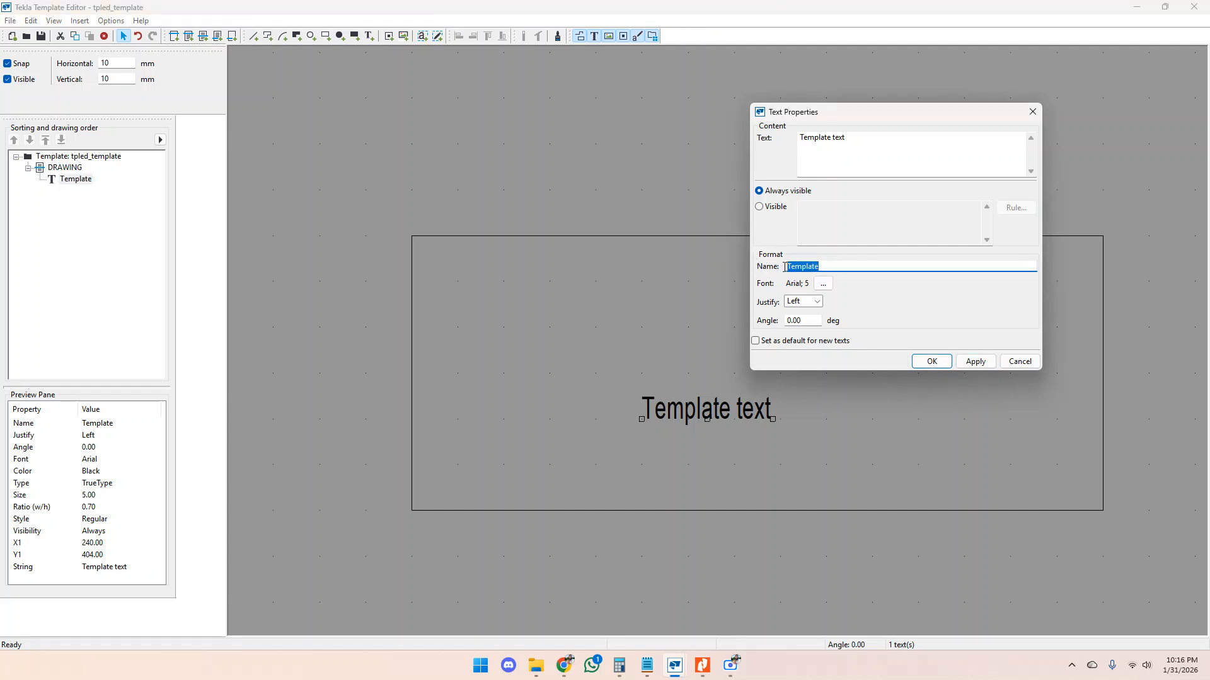
left_click(825, 284)
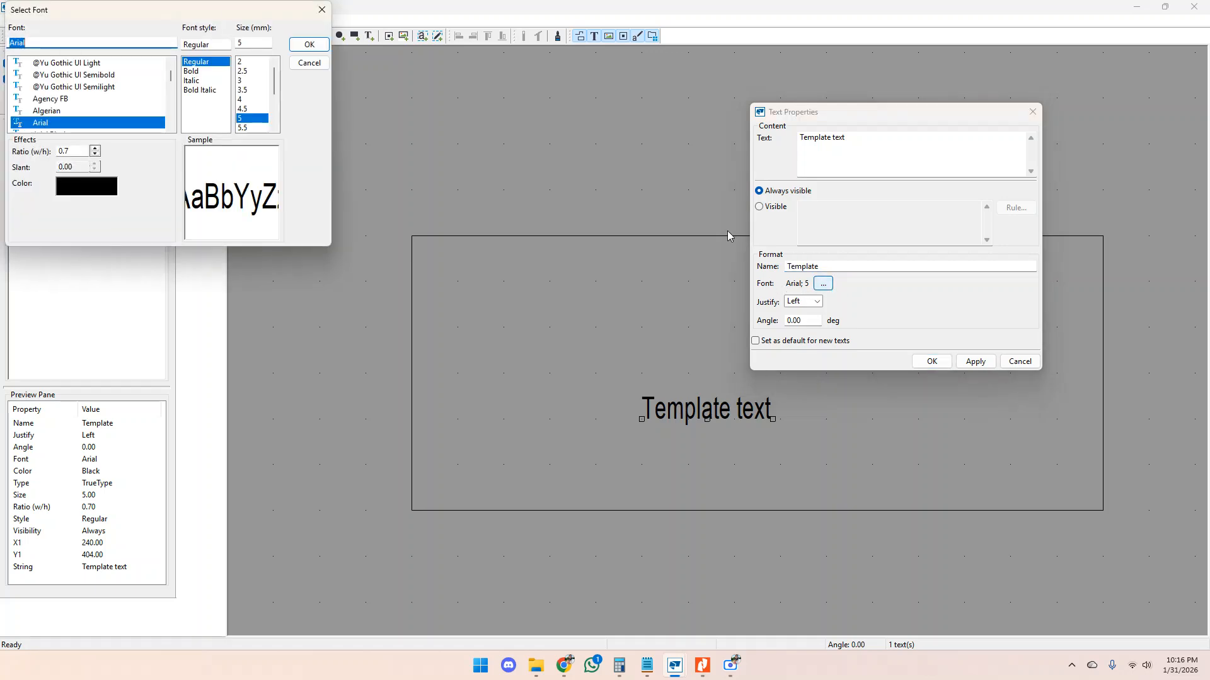
left_click_drag(150, 15, 981, 107)
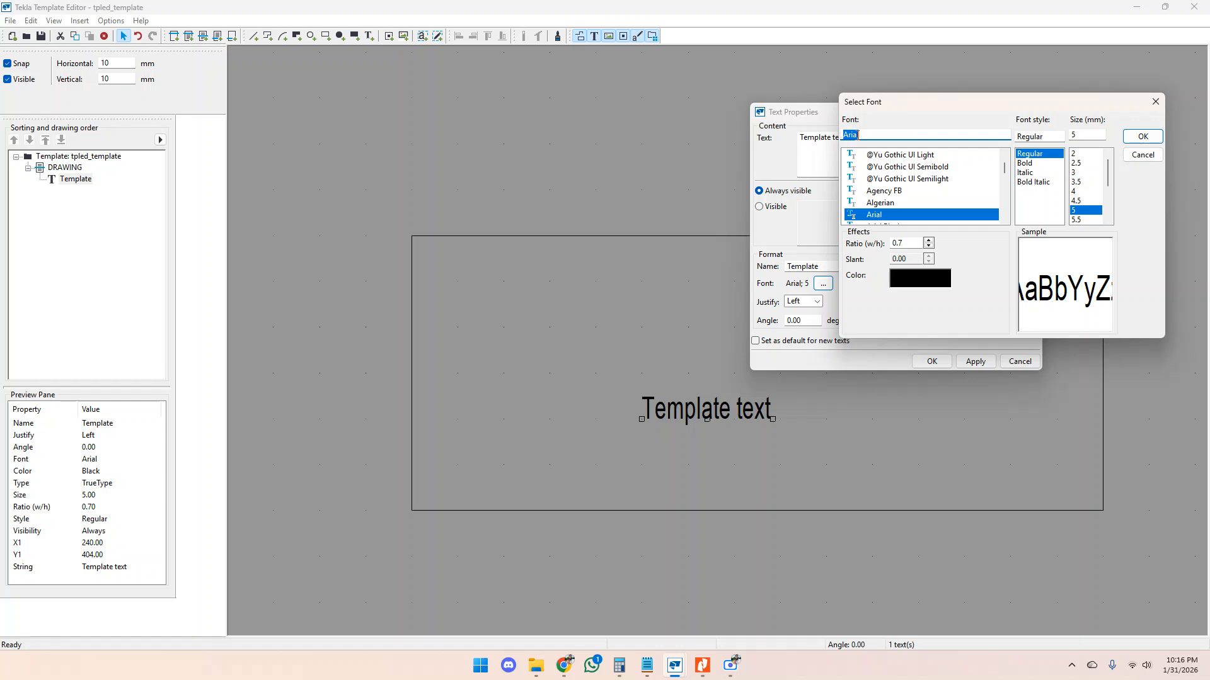
scroll(921, 202, "down", 1)
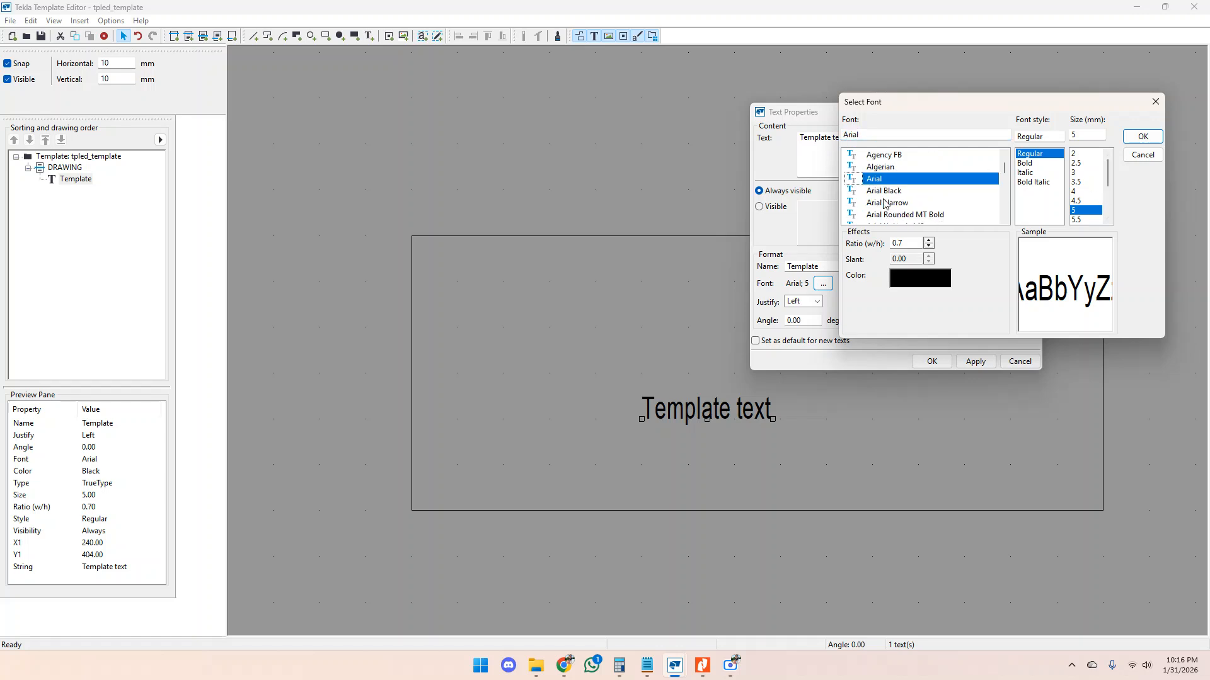
left_click(889, 204)
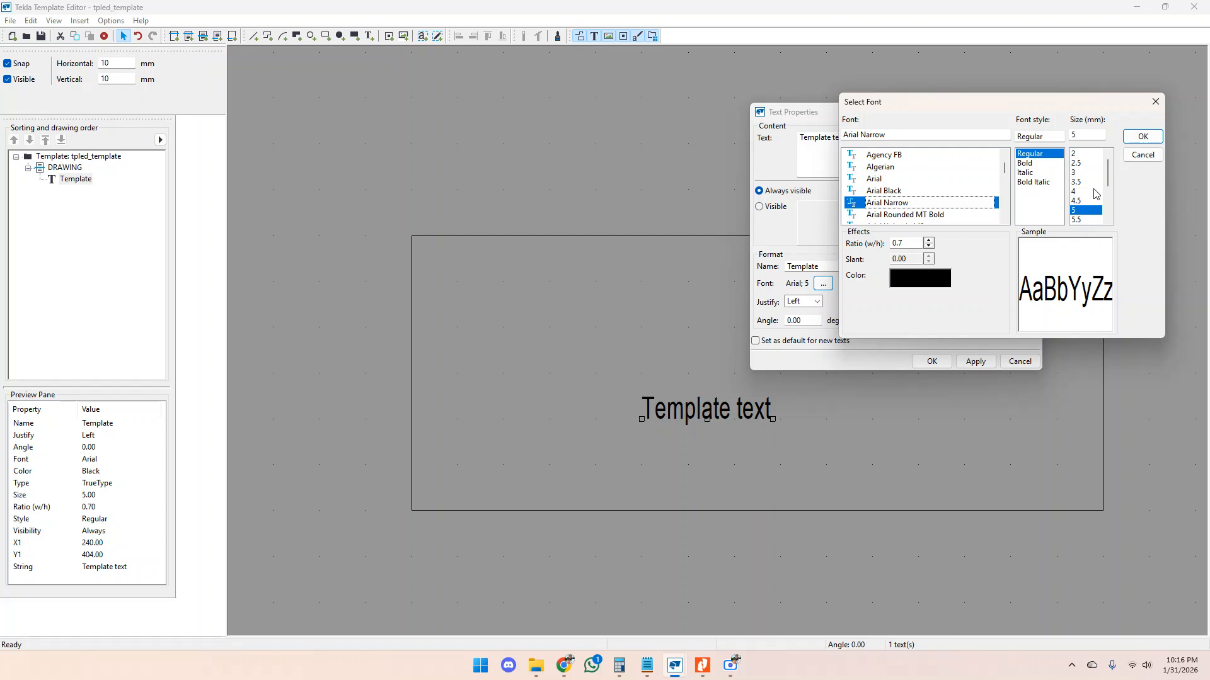
left_click(1079, 163)
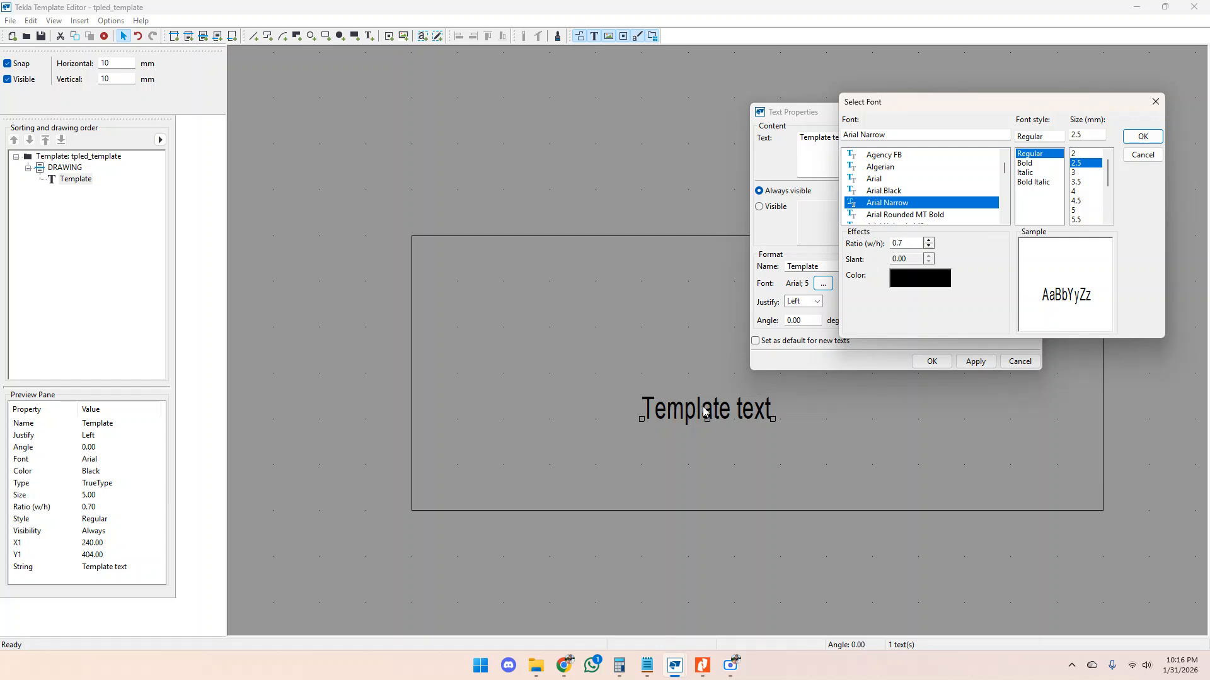
left_click_drag(907, 243, 882, 243)
type("1")
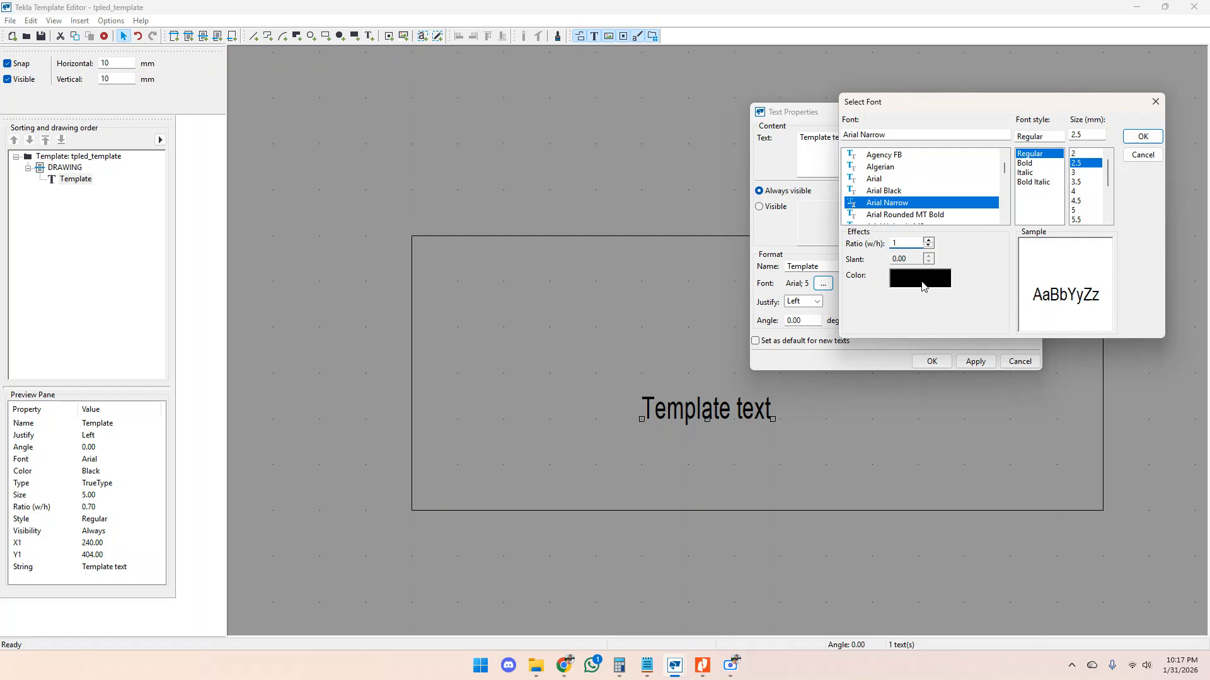
Set the font color to red and apply the font settings to the "Template text" object.
left_click(923, 281)
left_click(926, 198)
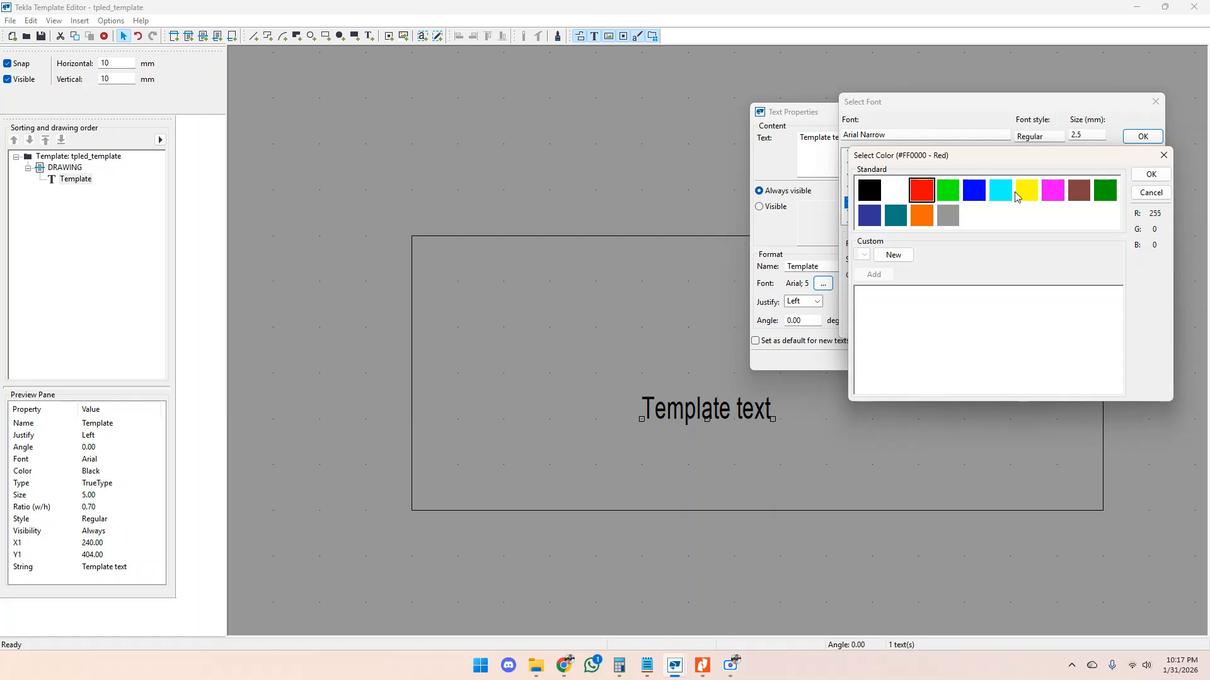
left_click(1151, 175)
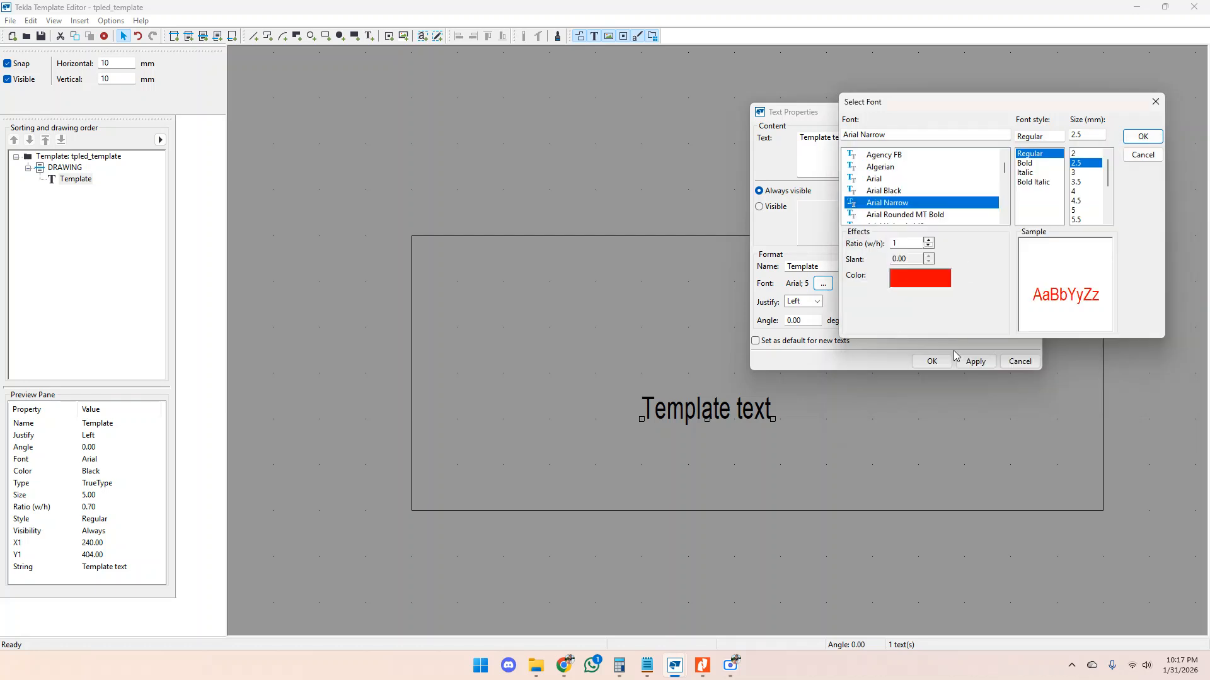
left_click(1143, 136)
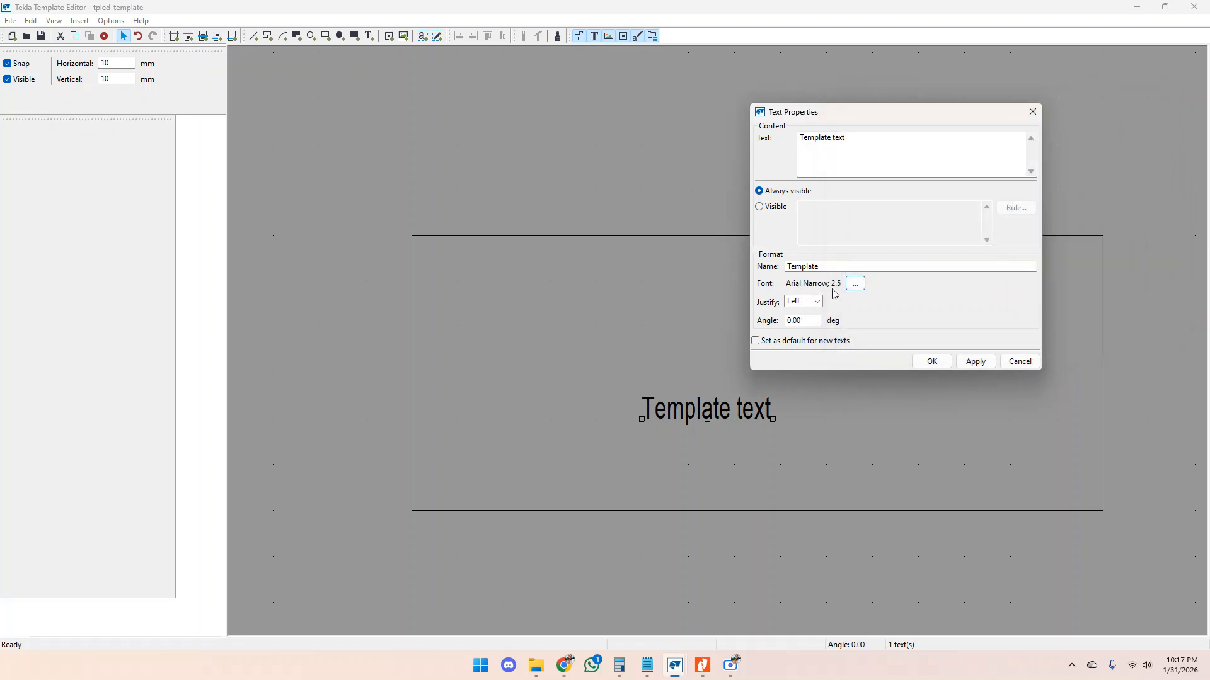
left_click(855, 284)
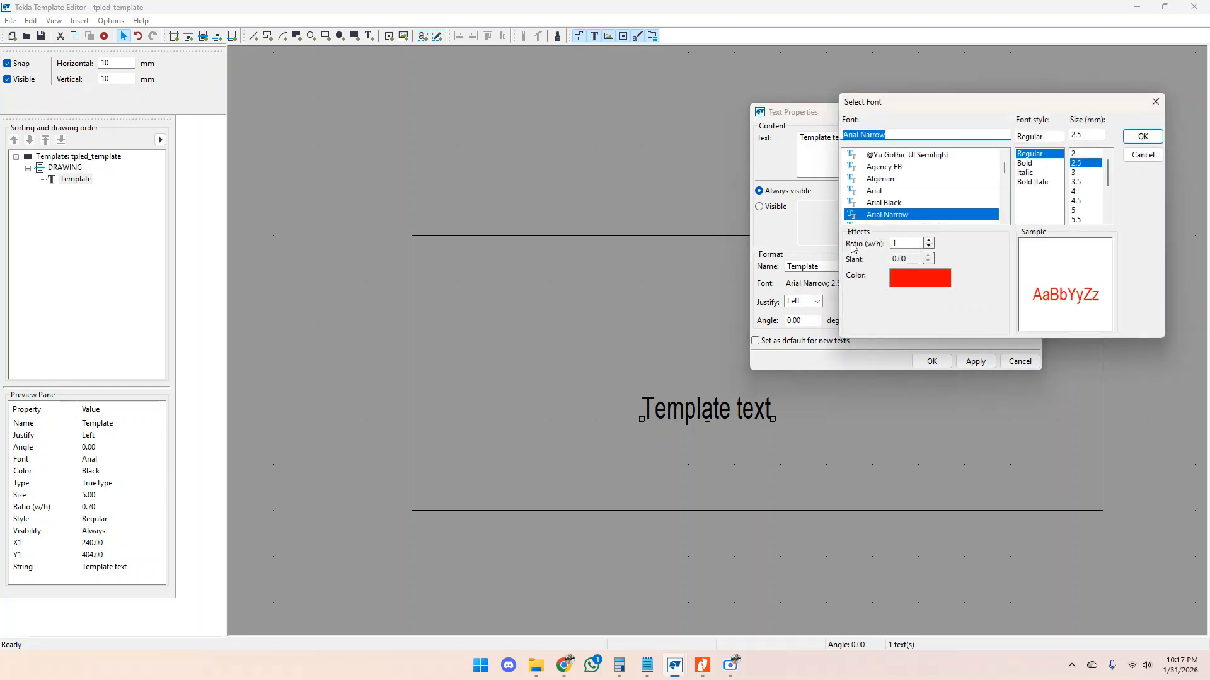
left_click(1137, 137)
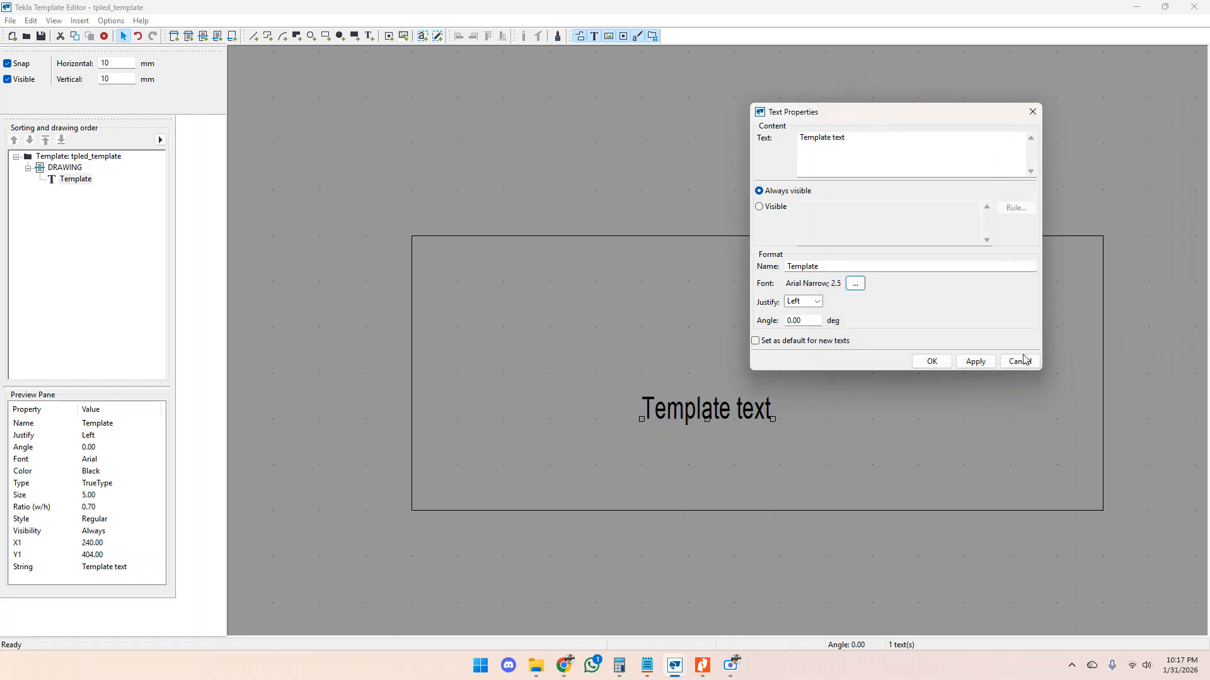
left_click(975, 361)
scroll(666, 426, "up", 2)
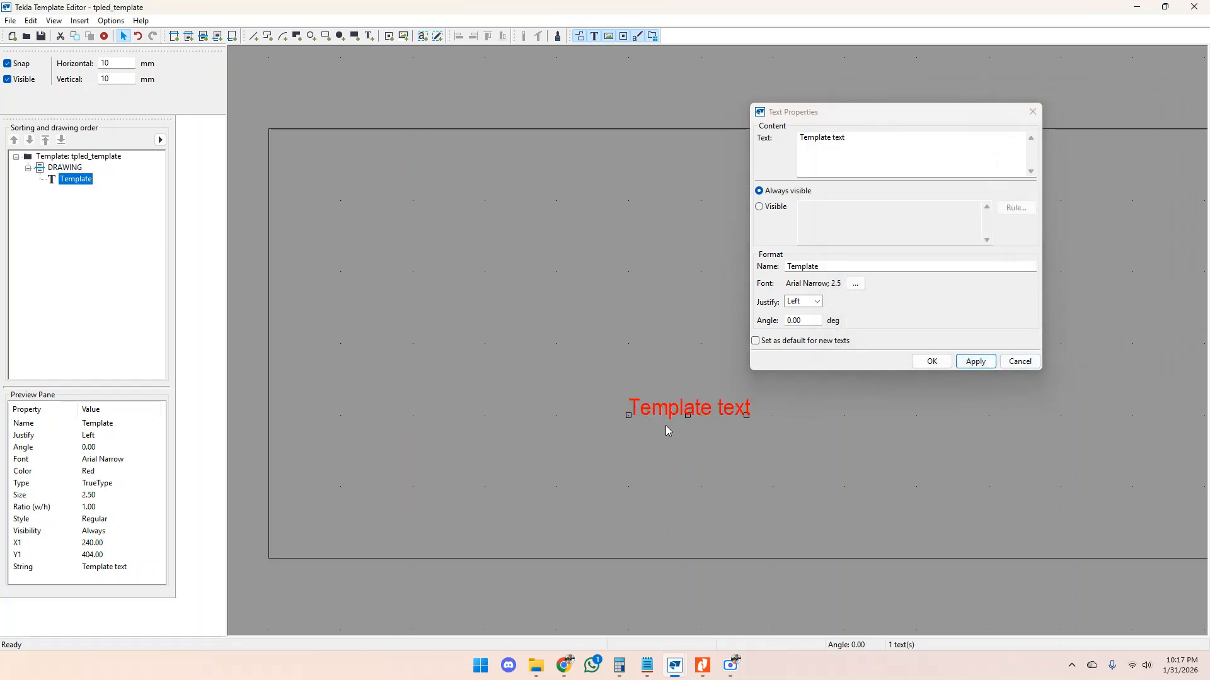
Apply center and right justification in turn to the "Template text" object, and set the justification back to left.
scroll(621, 423, "down", 1)
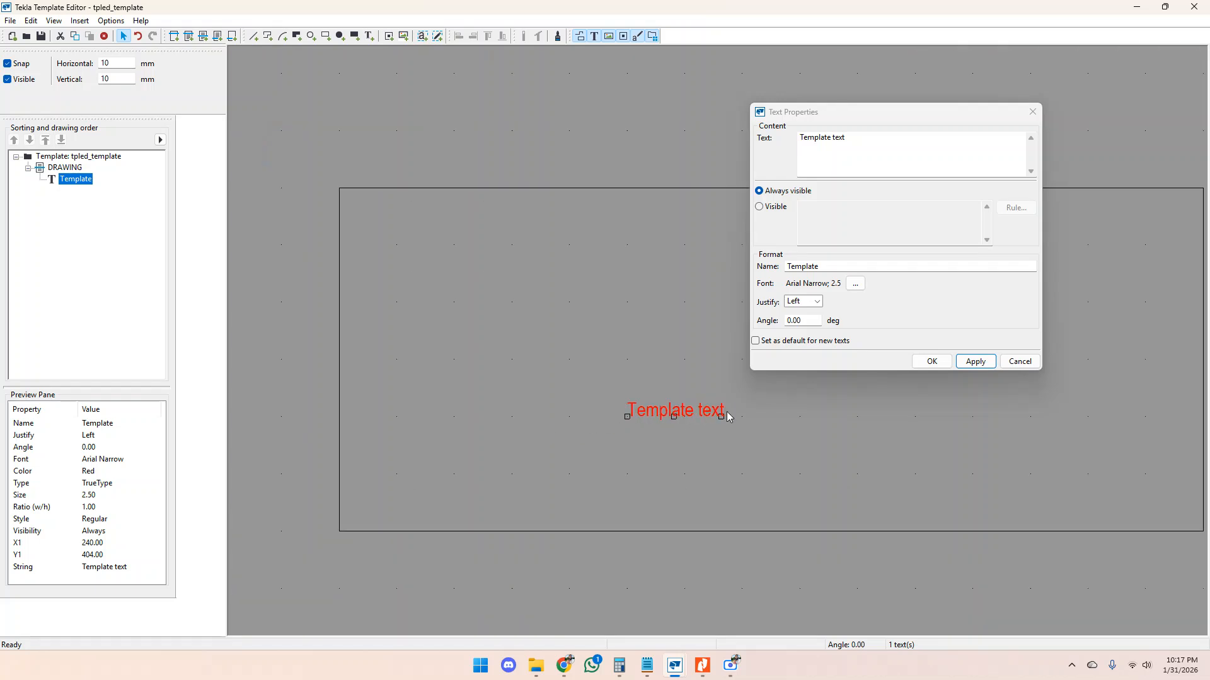
left_click(819, 301)
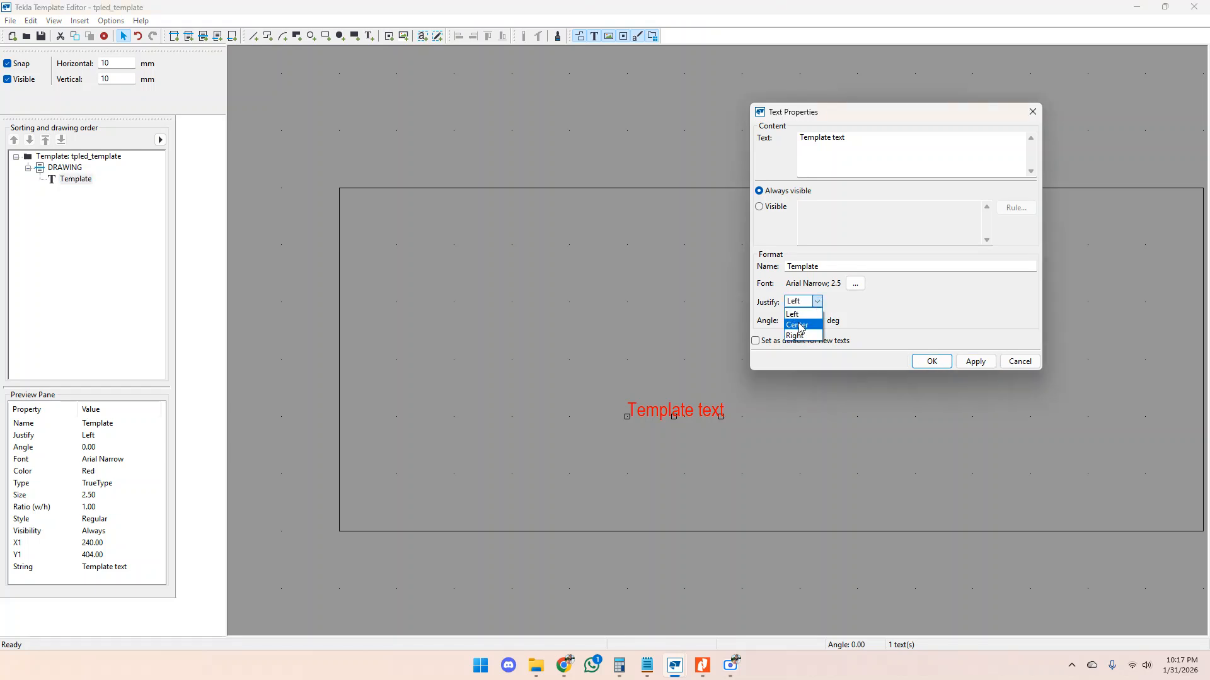
left_click(797, 324)
left_click(981, 366)
left_click(817, 302)
left_click(795, 335)
left_click(975, 362)
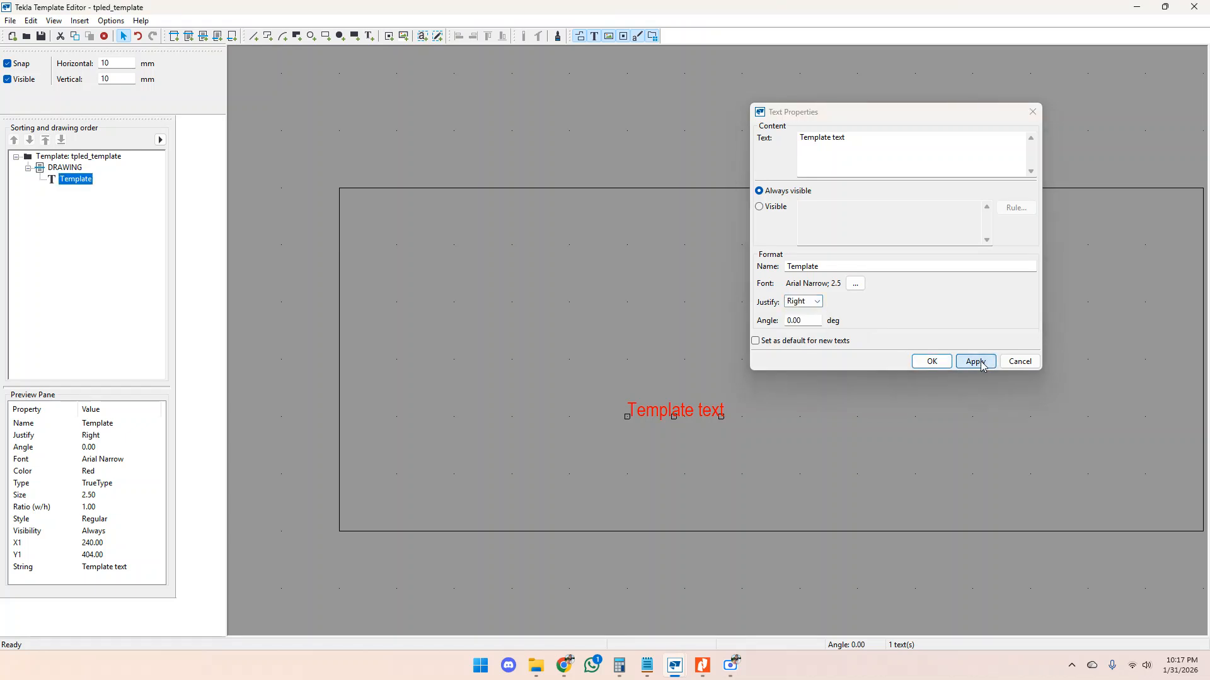
left_click(818, 301)
left_click(805, 315)
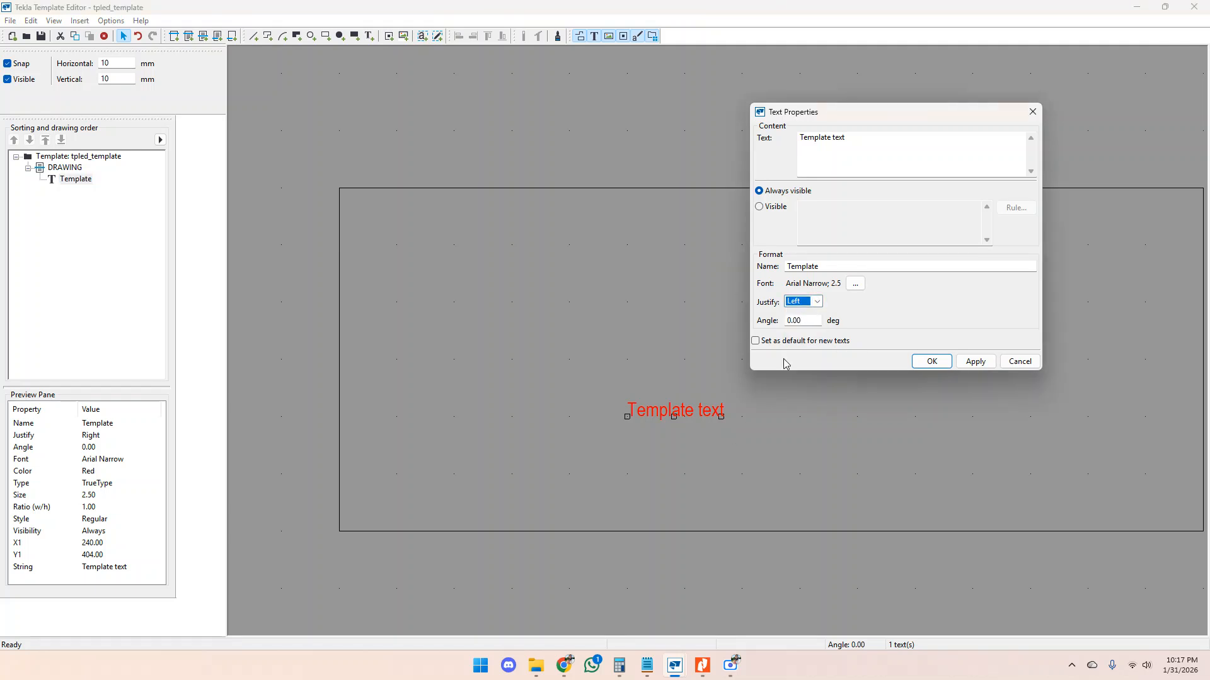
Rotate the "Template text" object to an angle of 45 degrees and apply the change.
left_click(800, 320)
left_click_drag(800, 320, 777, 321)
type("45")
left_click(975, 361)
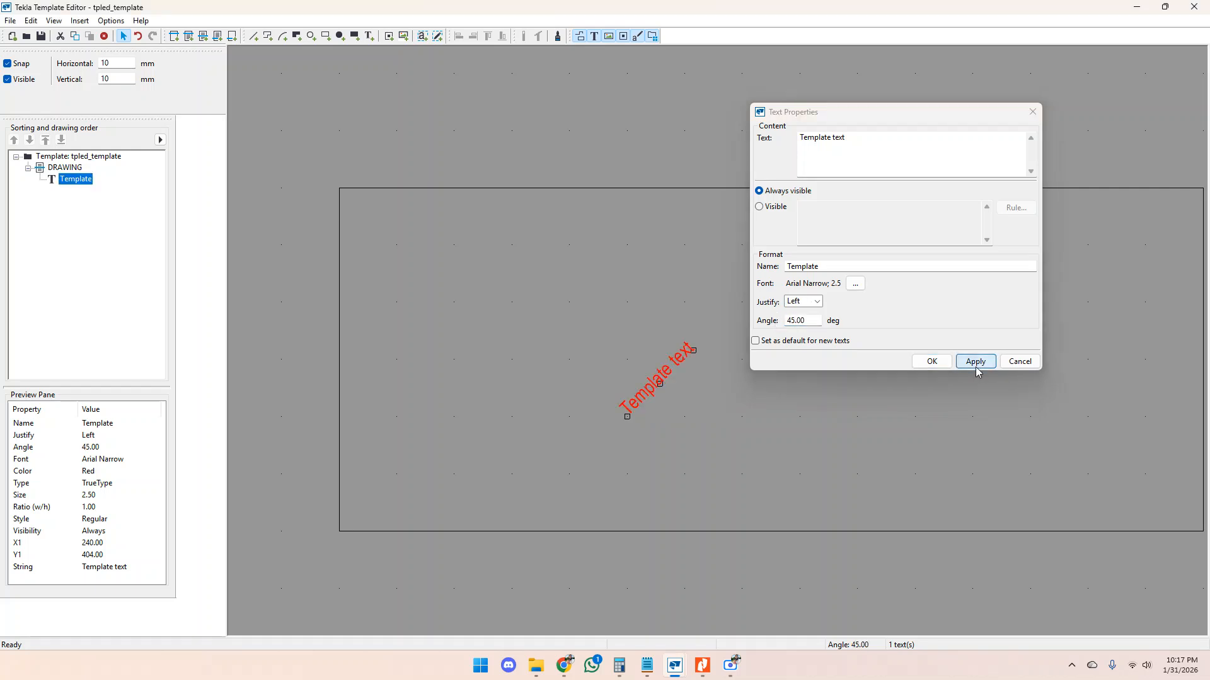
Set the text's angle to 30 degrees, apply it and close its text properties.
left_click_drag(802, 320, 786, 321)
type("30")
left_click(975, 361)
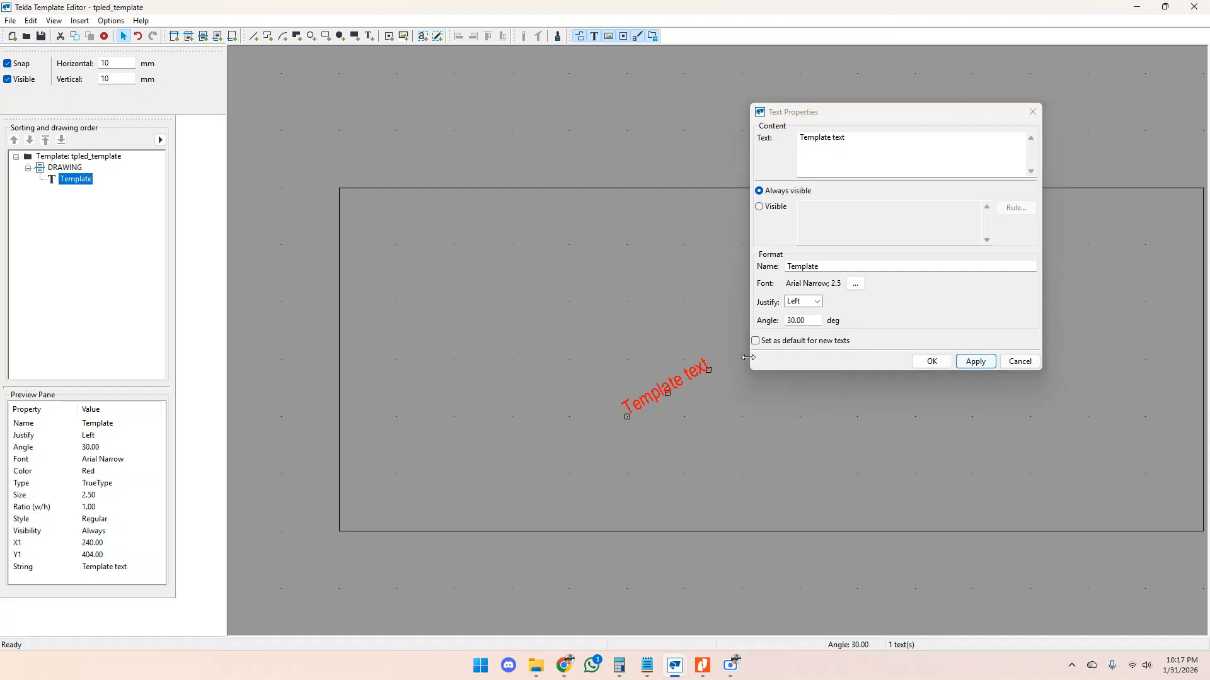
left_click(932, 366)
Delete all the practice lines, shapes and text drawn in the DRAWING row.
scroll(715, 436, "down", 2)
scroll(706, 418, "up", 1)
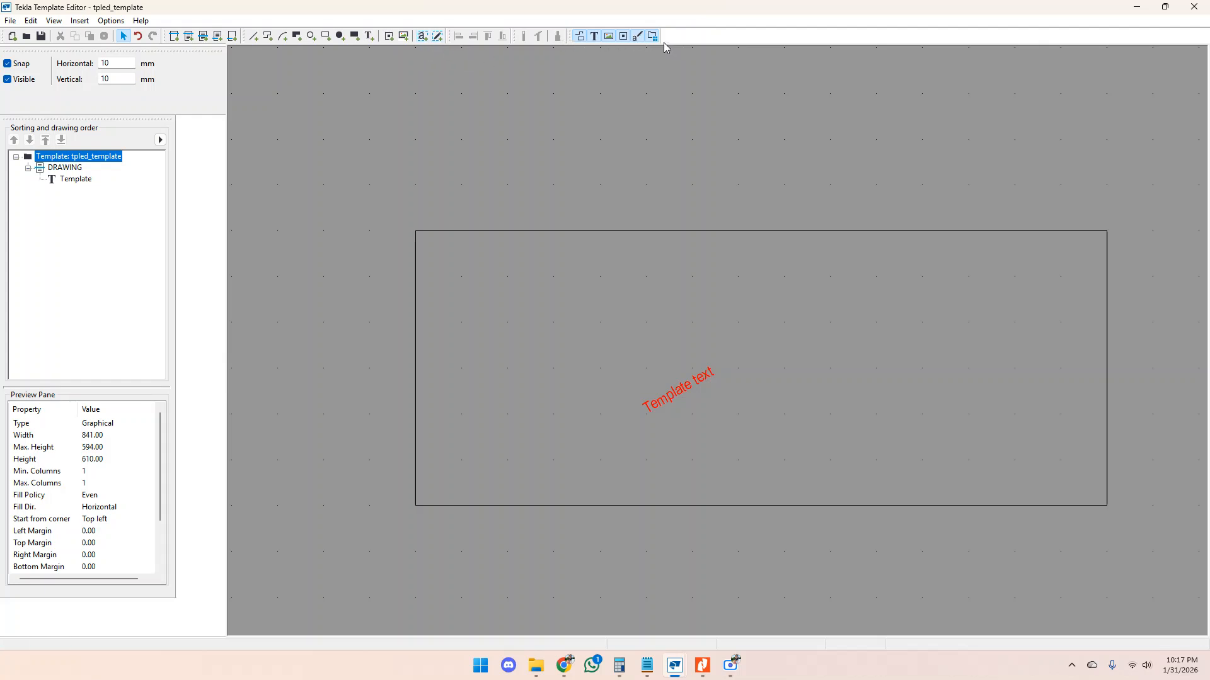
scroll(630, 304, "down", 3)
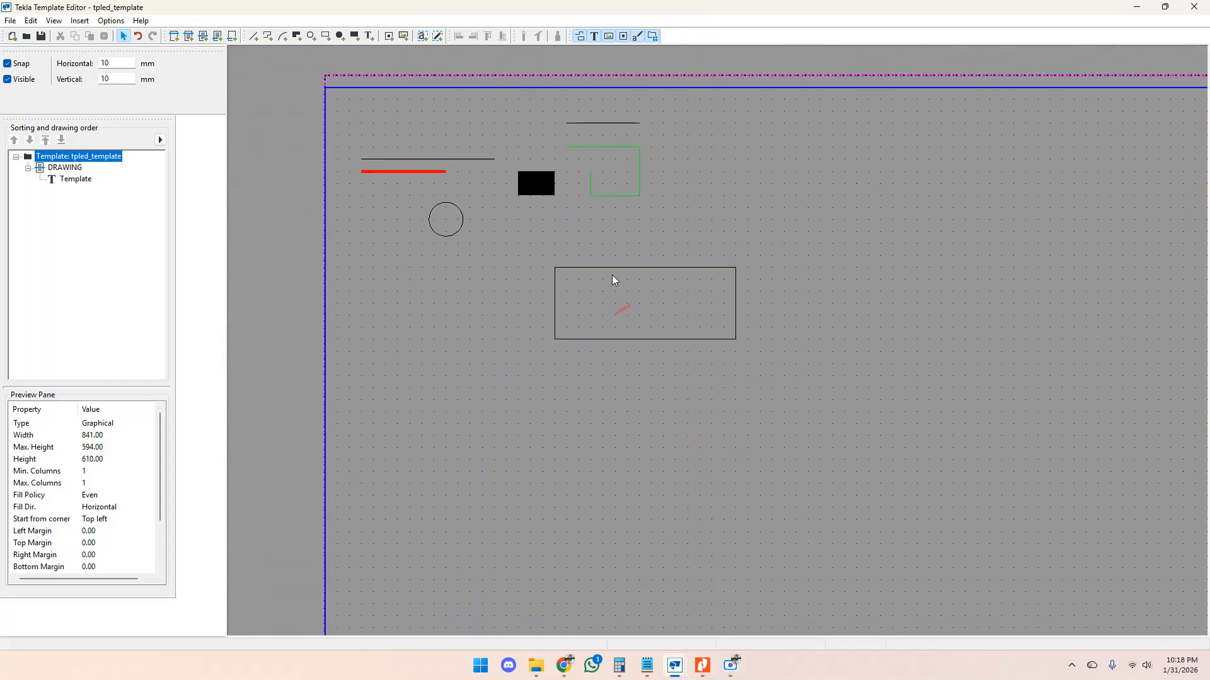
scroll(636, 291, "down", 3)
scroll(696, 334, "up", 2)
mouse_move(859, 202)
left_mouse_down()
mouse_move(543, 399)
mouse_move(462, 430)
left_mouse_up()
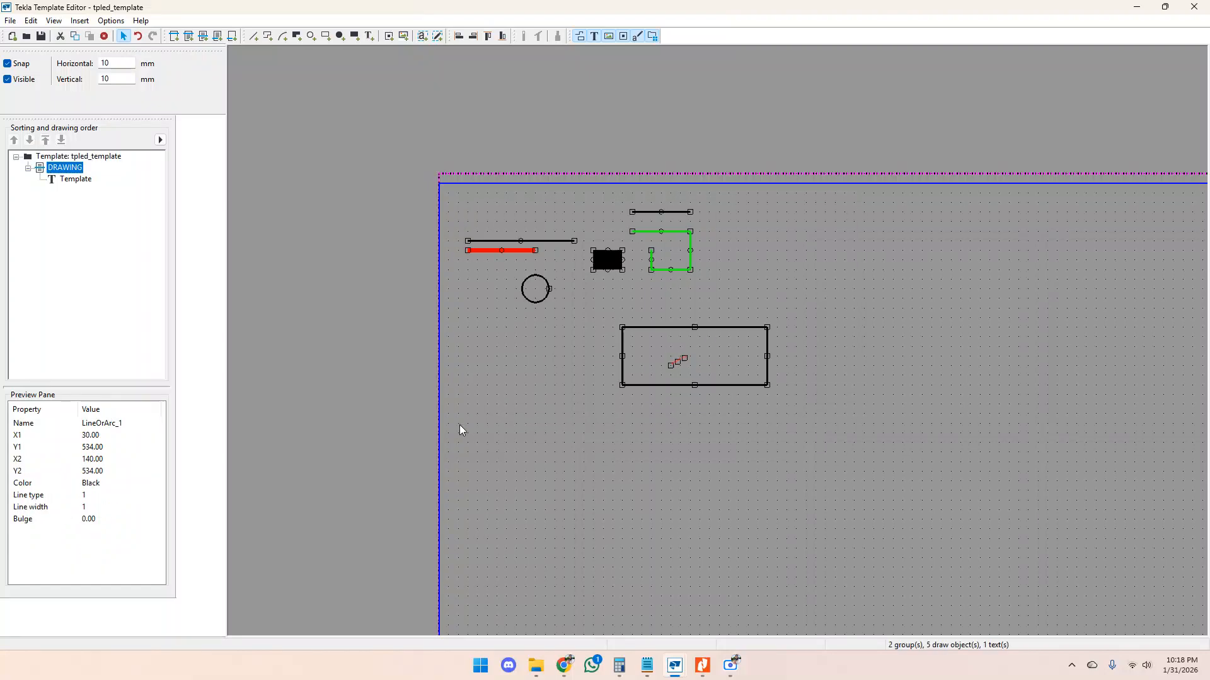
key("Delete")
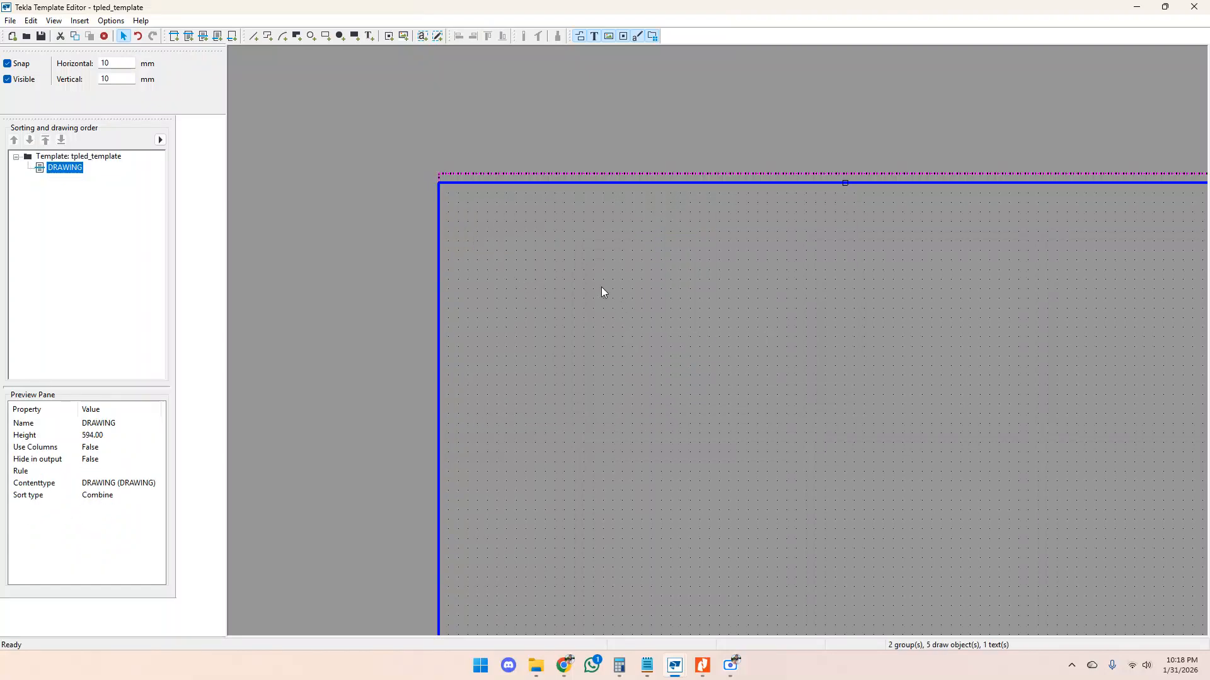
scroll(498, 194, "down", 3)
left_click(497, 190)
Draw an 820 × 570 mm border rectangle in the DRAWING row, starting 10 mm inside its upper-left corner.
scroll(532, 224, "up", 3)
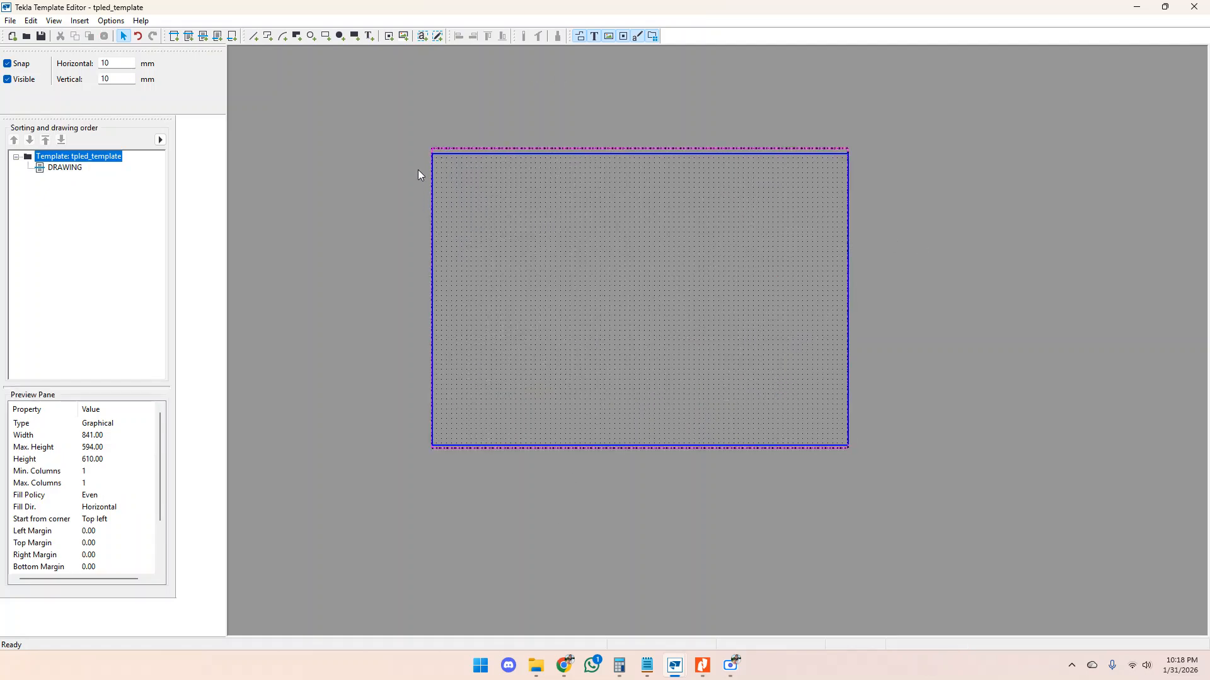
scroll(459, 176, "up", 2)
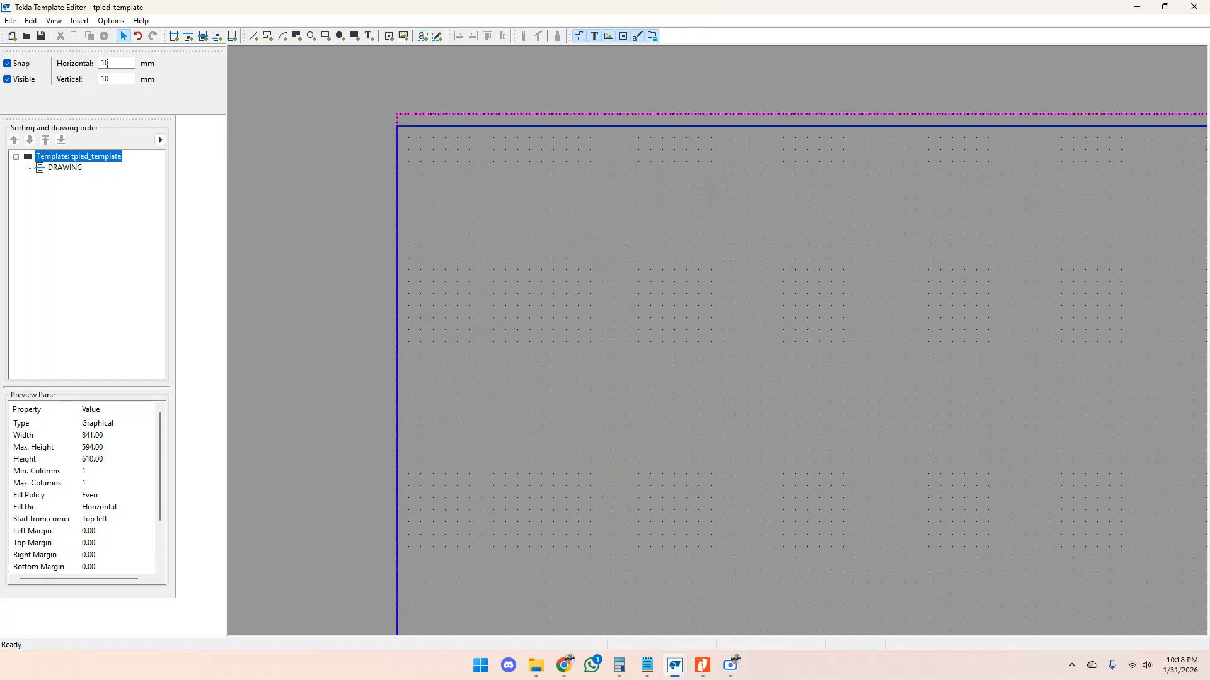
scroll(416, 148, "up", 2)
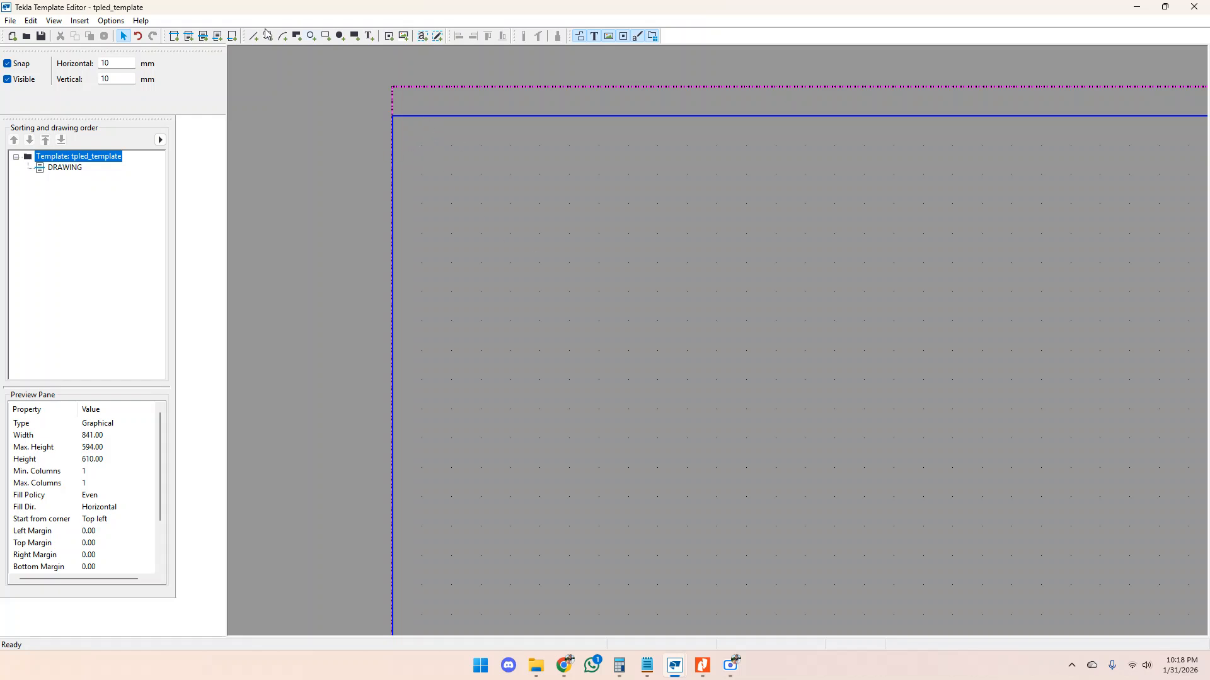
left_click(326, 36)
left_click(421, 145)
scroll(421, 144, "down", 4)
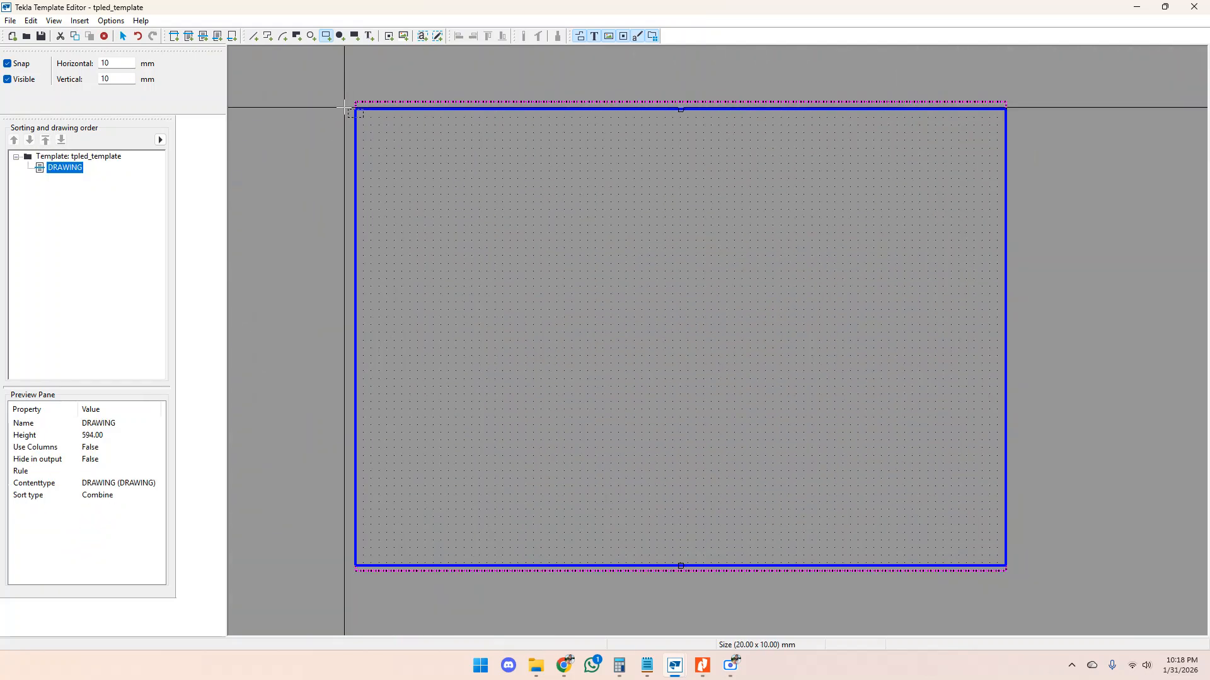
scroll(853, 451, "up", 4)
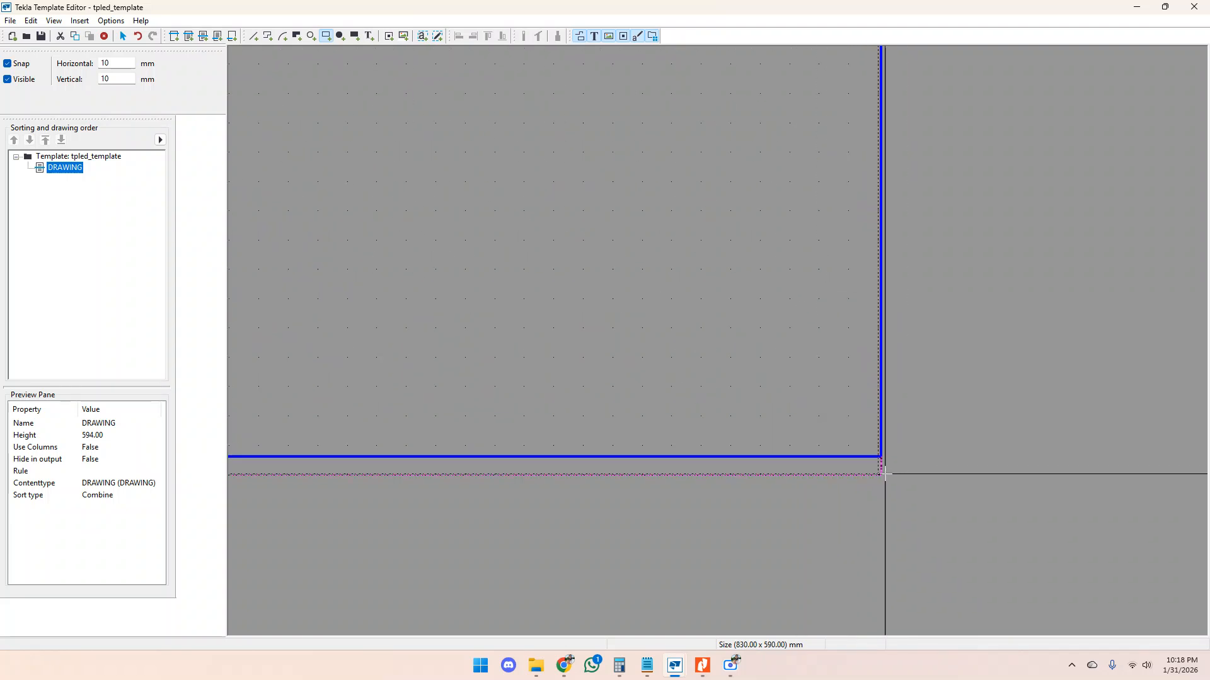
left_click(848, 416)
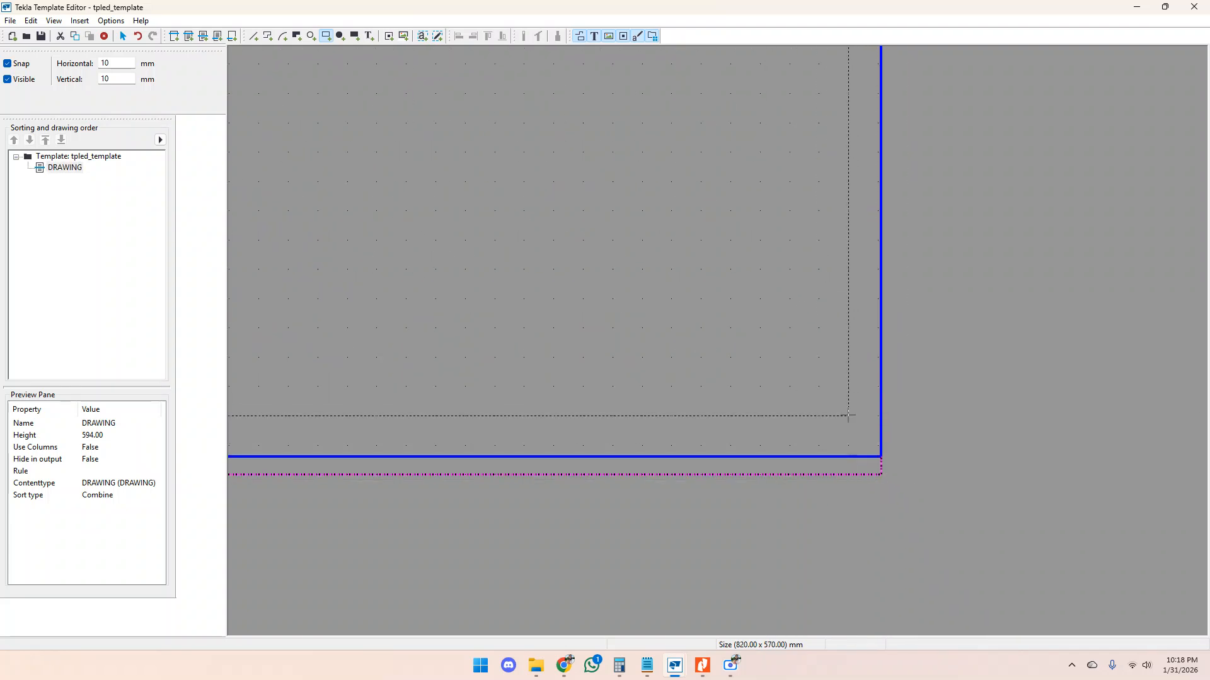
Set the border rectangle's height to 574 mm in its object properties, keeping the width at 820 mm.
scroll(855, 458, "up", 2)
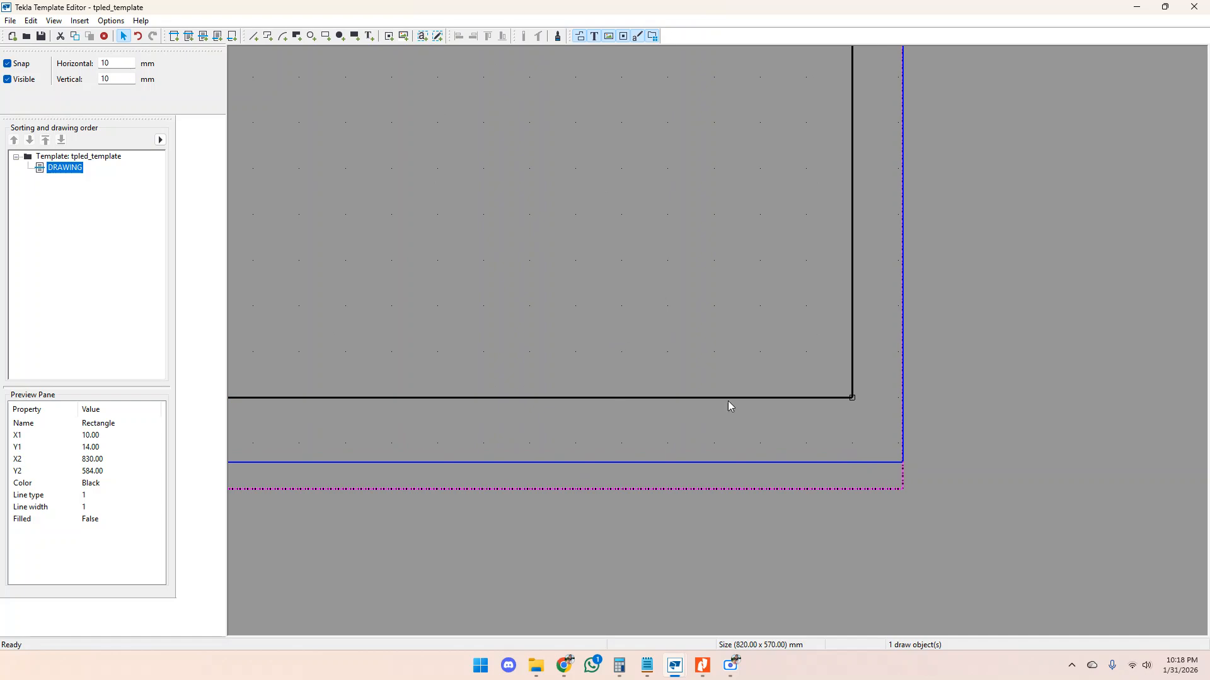
scroll(980, 466, "down", 4)
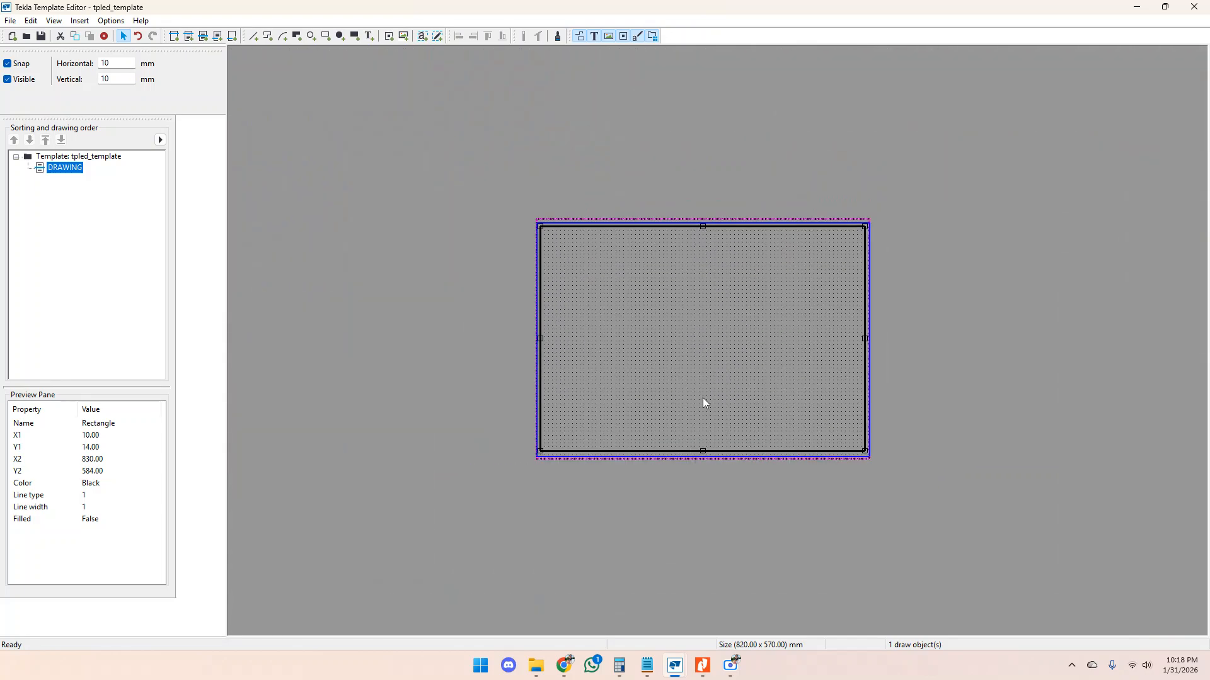
scroll(573, 277, "up", 2)
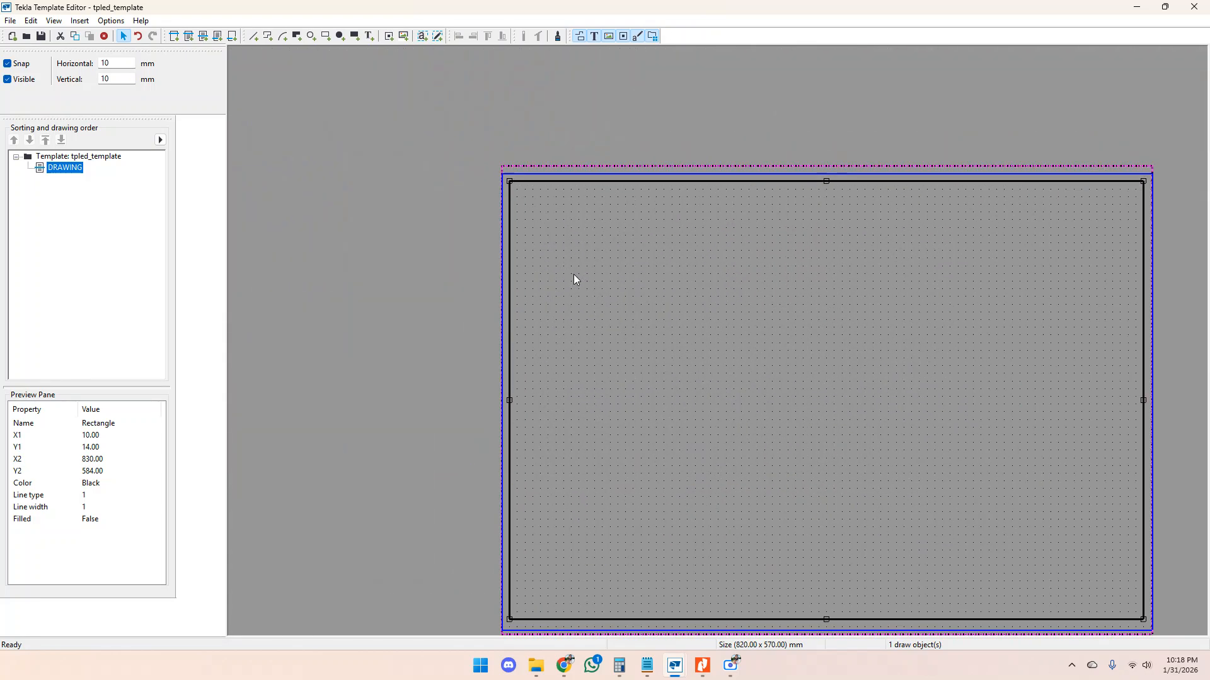
double_click(586, 180)
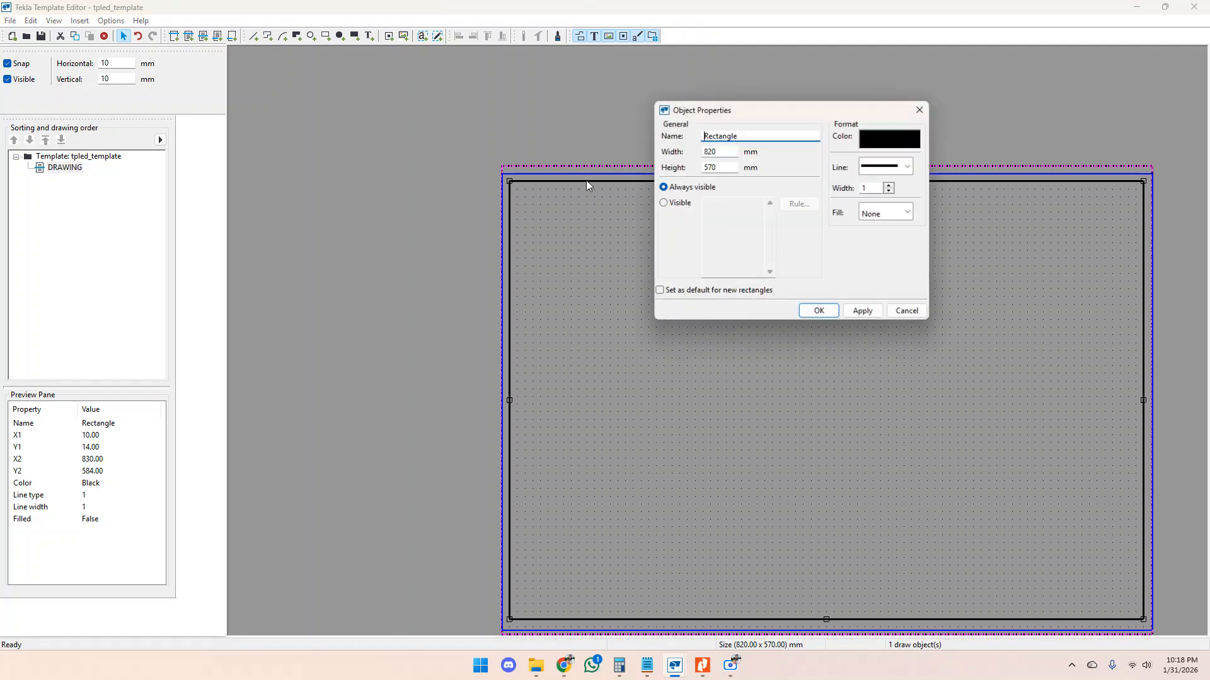
left_click_drag(725, 151, 696, 150)
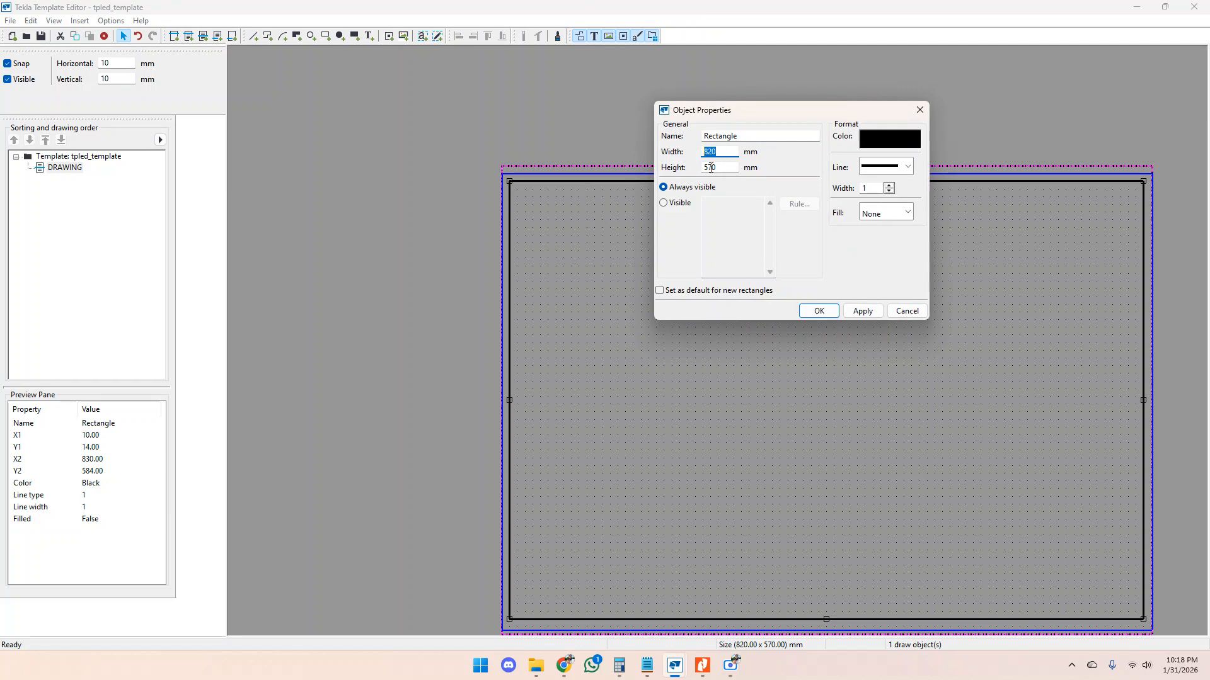
left_click(711, 167)
scroll(524, 169, "down", 2)
scroll(520, 458, "up", 8)
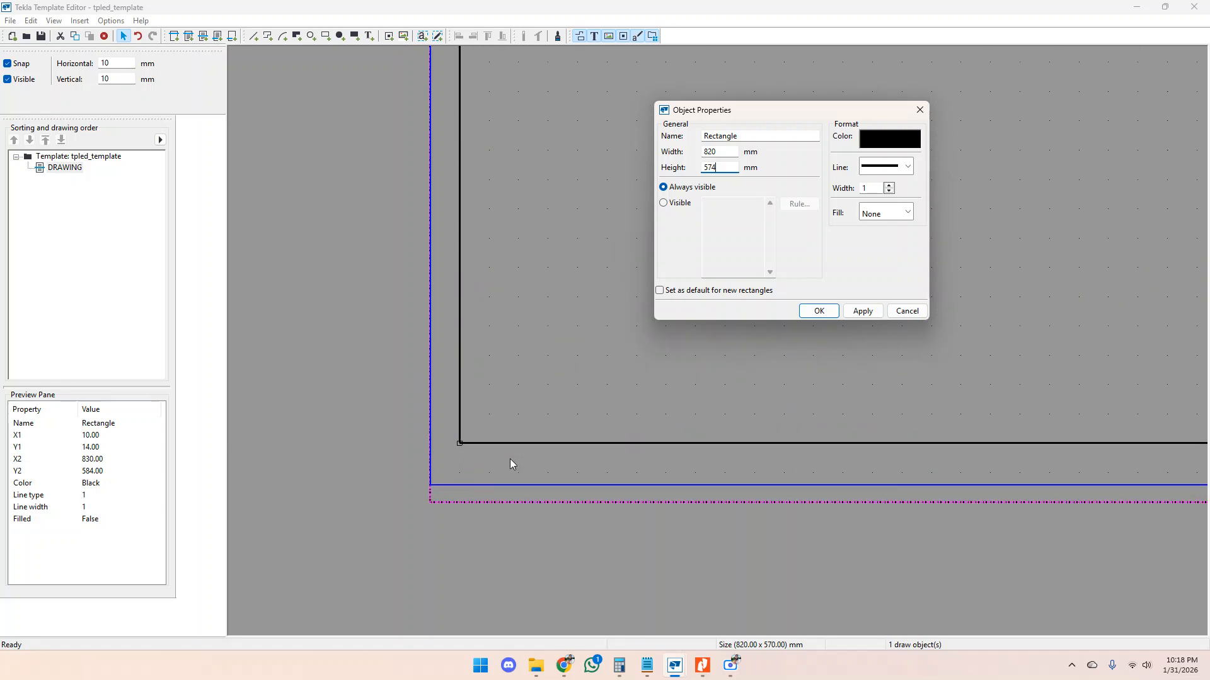
left_click(863, 312)
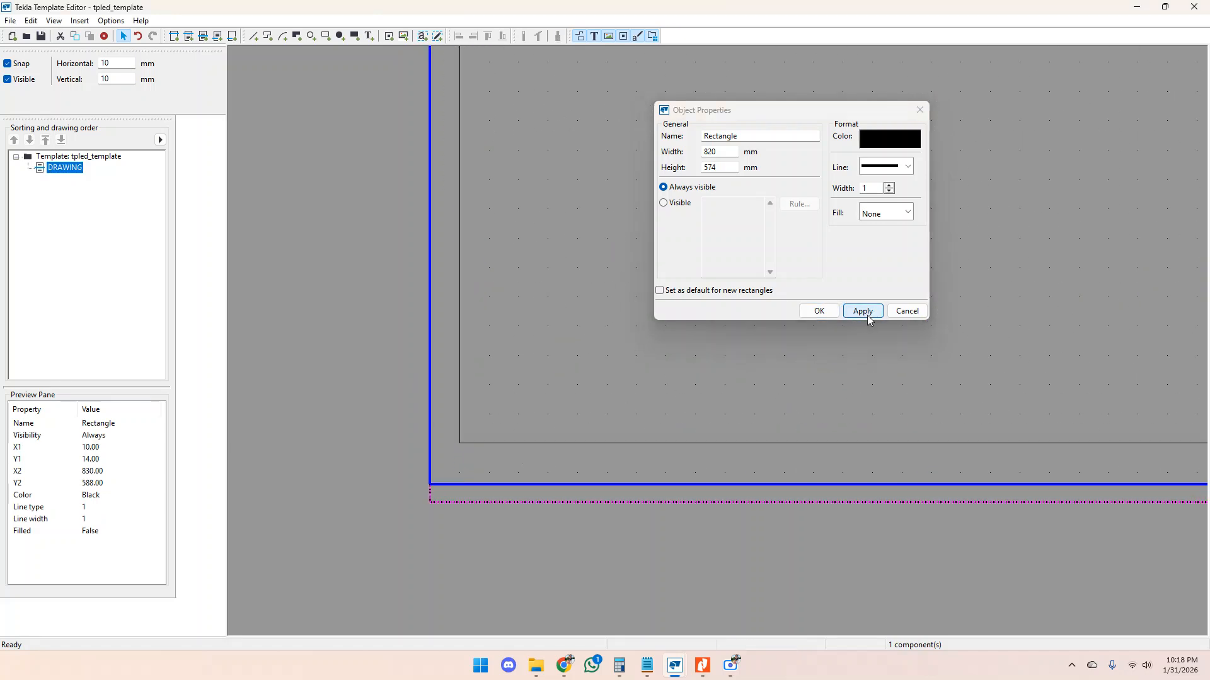
left_click(819, 311)
Try to move the border rectangle downward, and set its height back to 570 mm in its object properties.
scroll(535, 508, "down", 5)
scroll(523, 221, "up", 7)
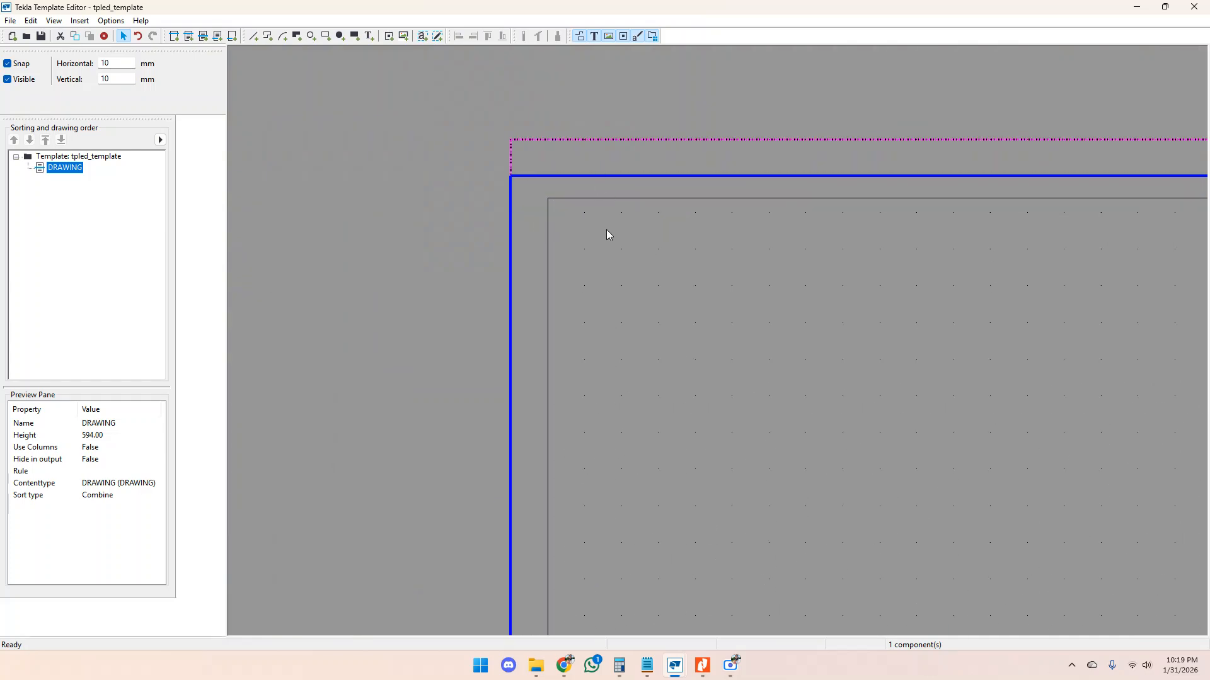
left_click(596, 200)
scroll(590, 206, "up", 2)
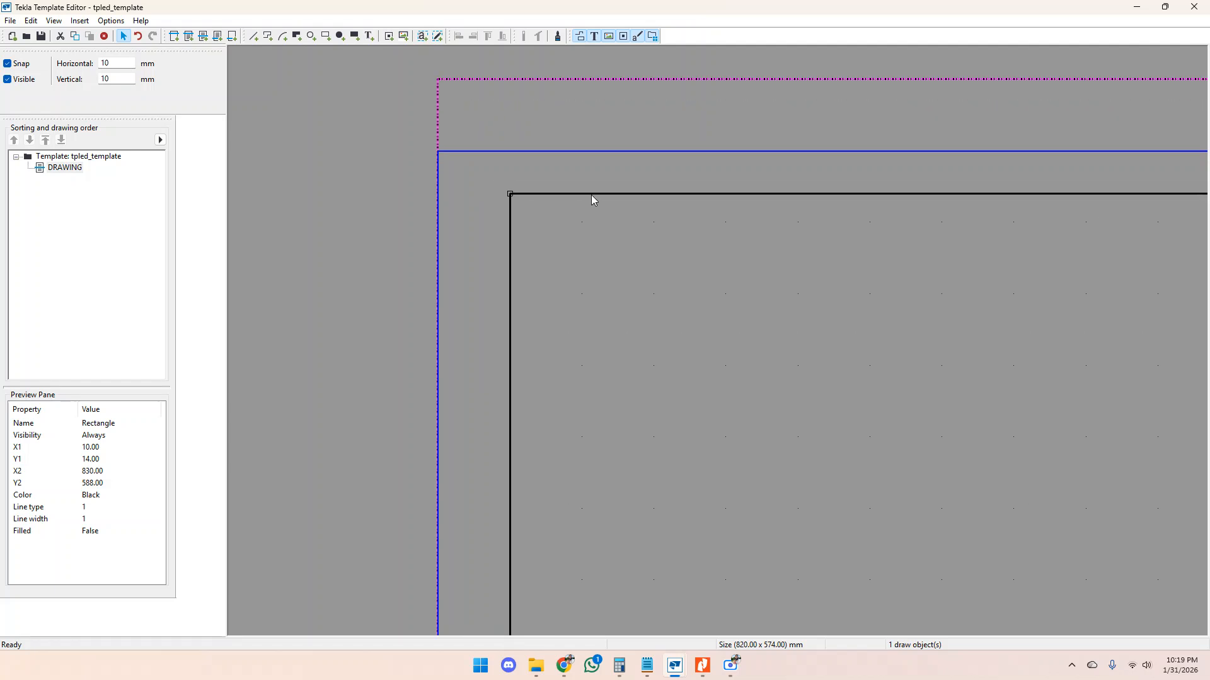
left_click_drag(588, 194, 588, 237)
double_click(584, 195)
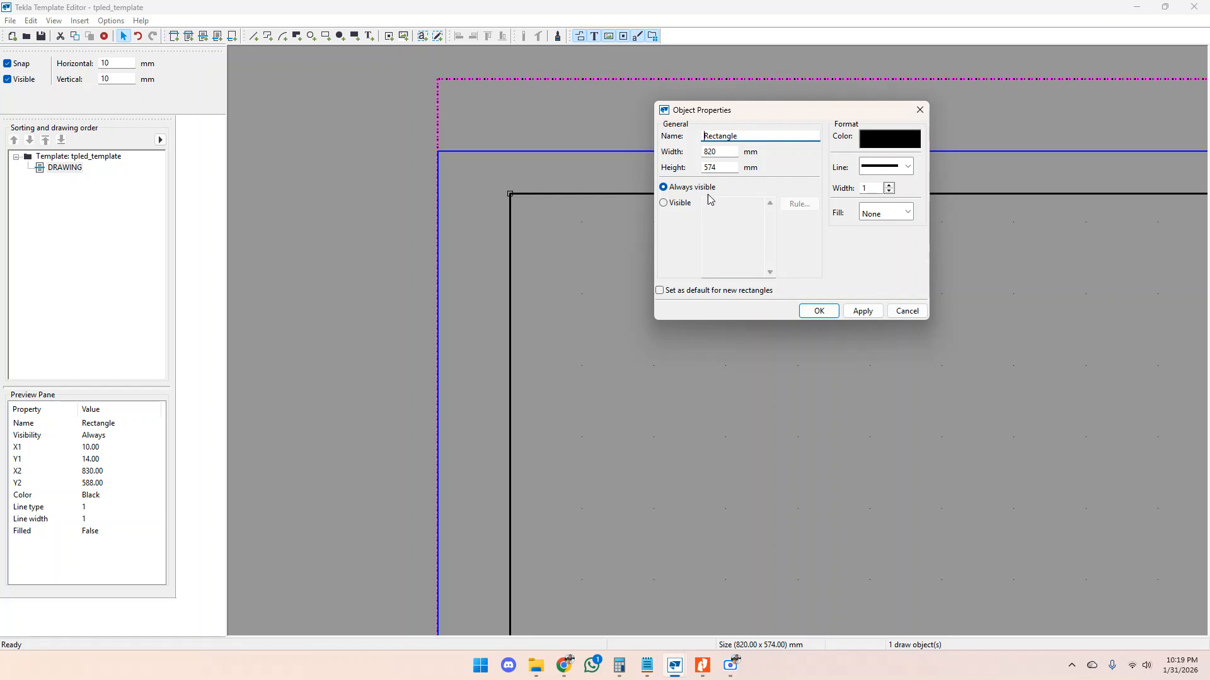
left_click_drag(712, 169, 726, 169)
type("0")
left_click(818, 312)
Examine the border's offset at the lower-left corner and check the rectangle's width and height in its object properties.
scroll(540, 126, "down", 5)
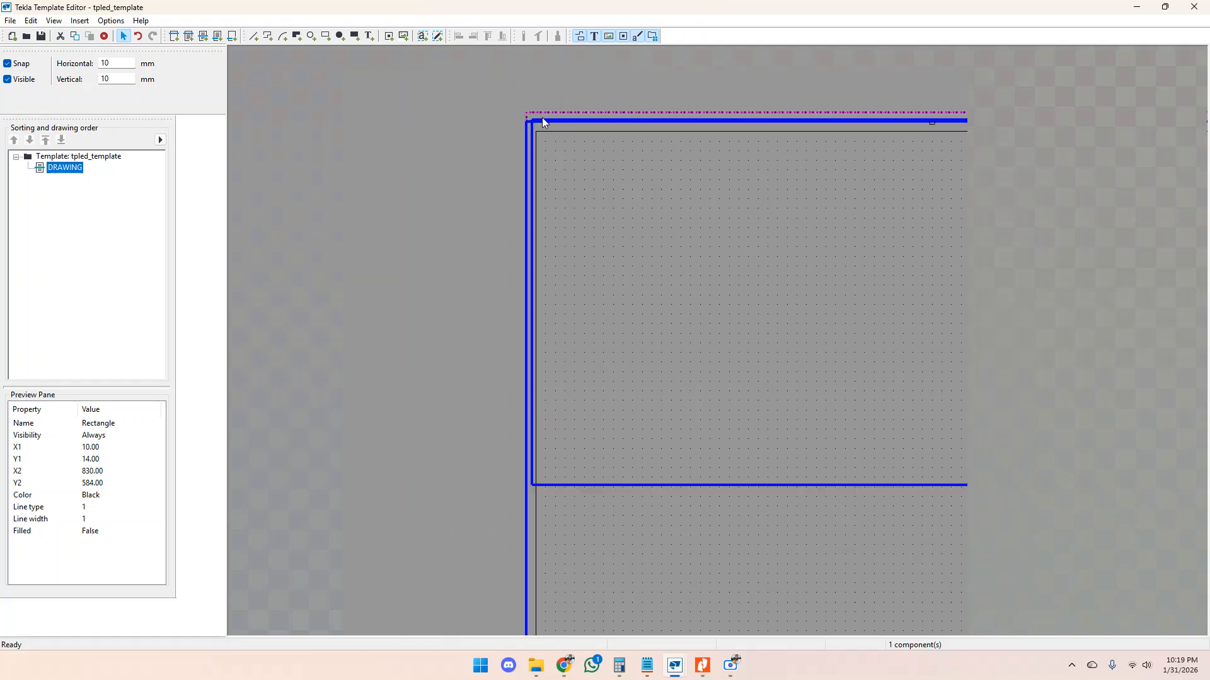
scroll(544, 412, "up", 5)
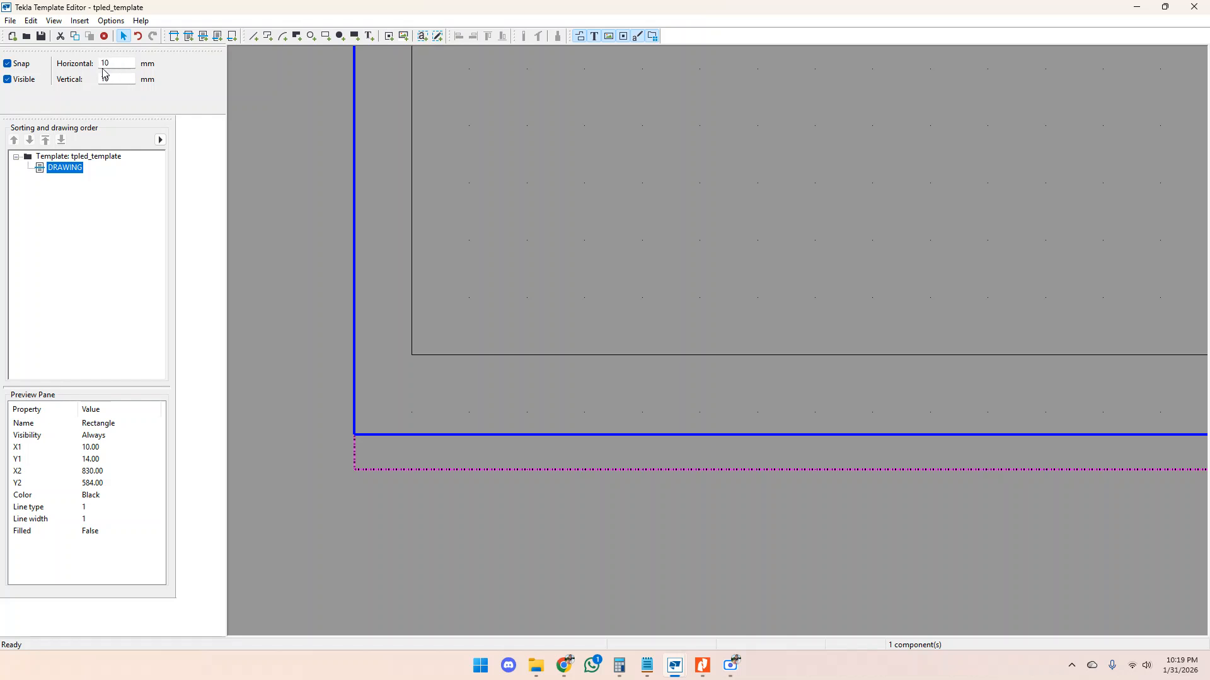
double_click(463, 354)
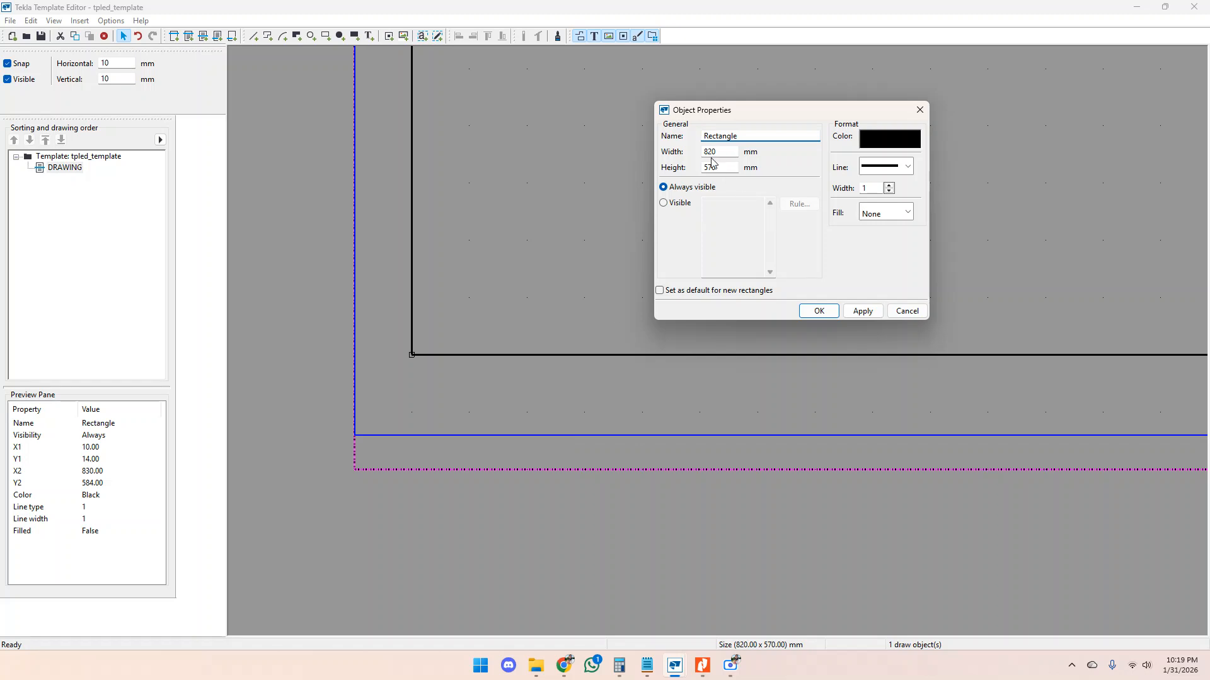
left_click(907, 311)
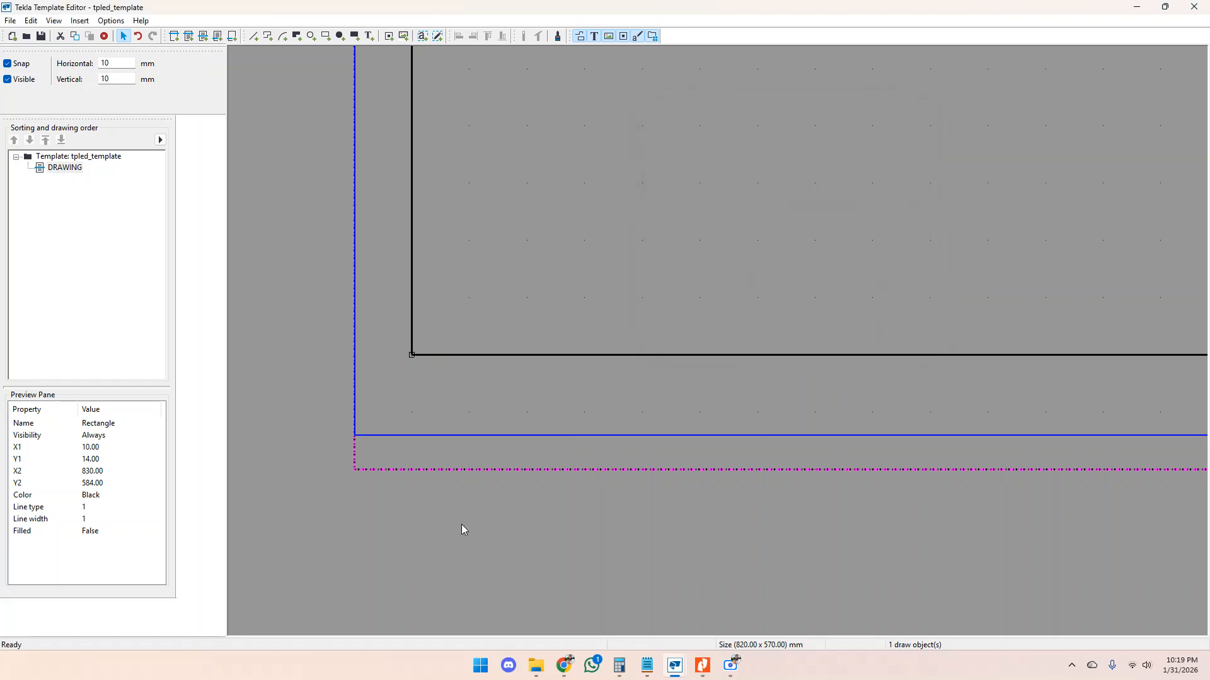
Set the grid spacing to 4 mm both horizontally and vertically.
left_click(106, 63)
type("4")
key("Tab")
type("4")
key("Return")
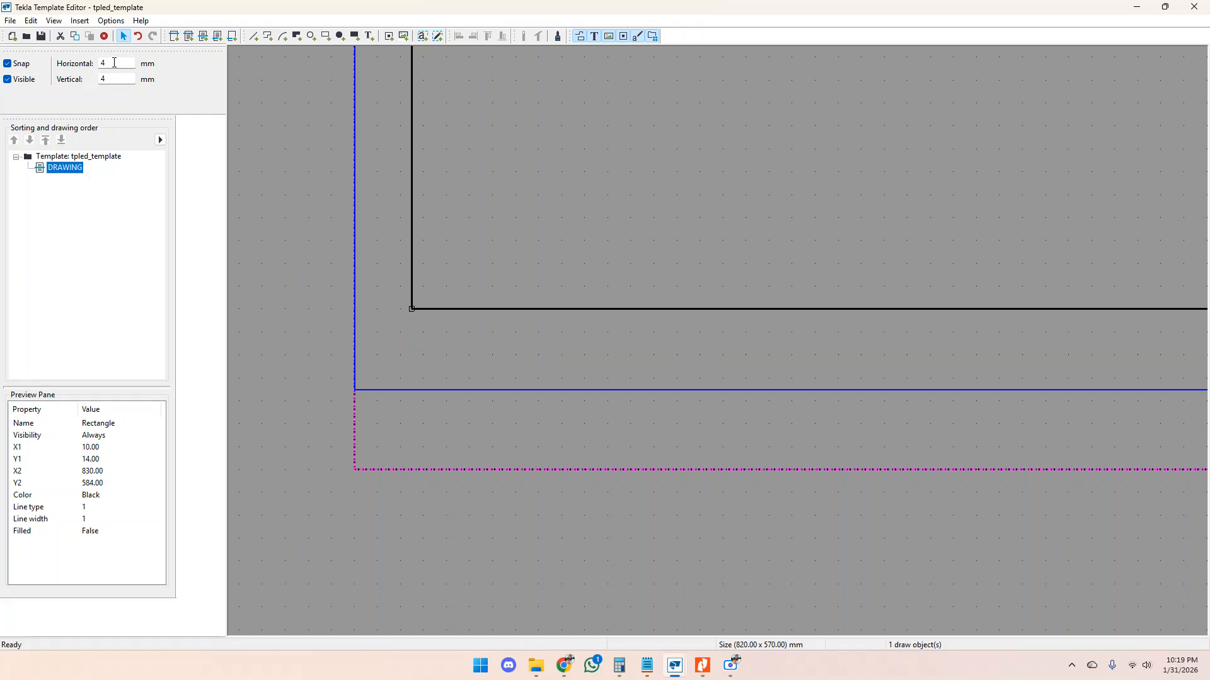
Stretch the border rectangle's lower edge downward to a height of 572 mm, and undo the stretch.
scroll(469, 330, "up", 1)
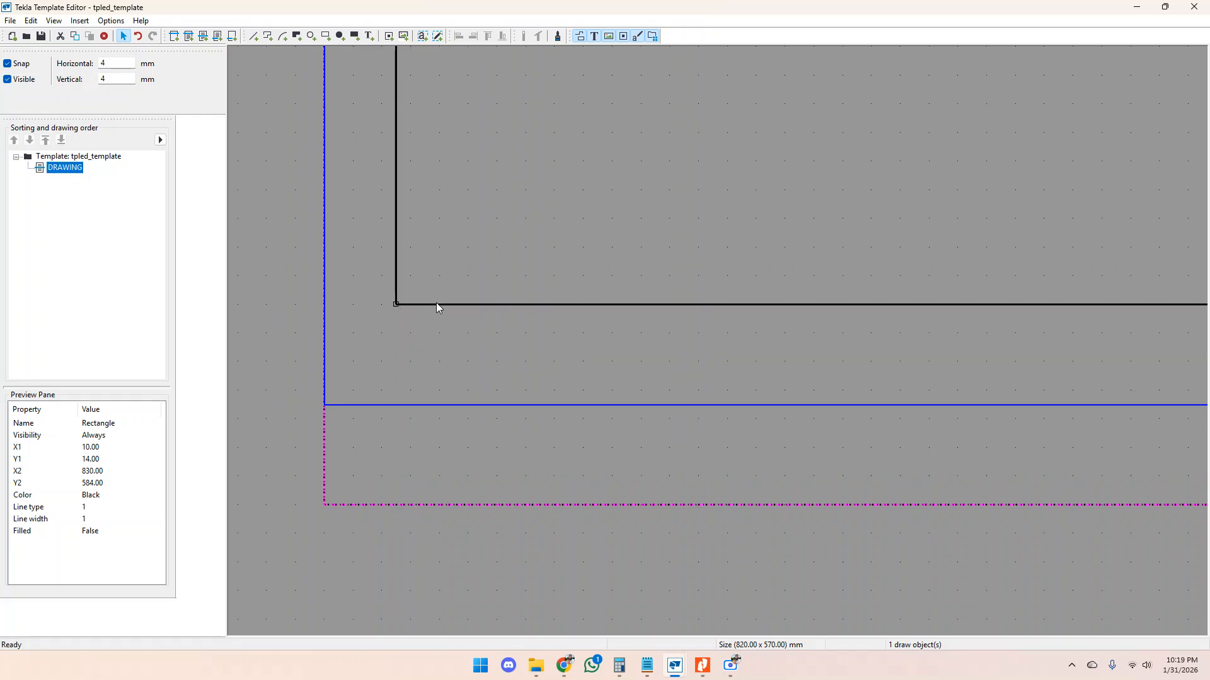
scroll(450, 334, "down", 8)
scroll(646, 340, "up", 8)
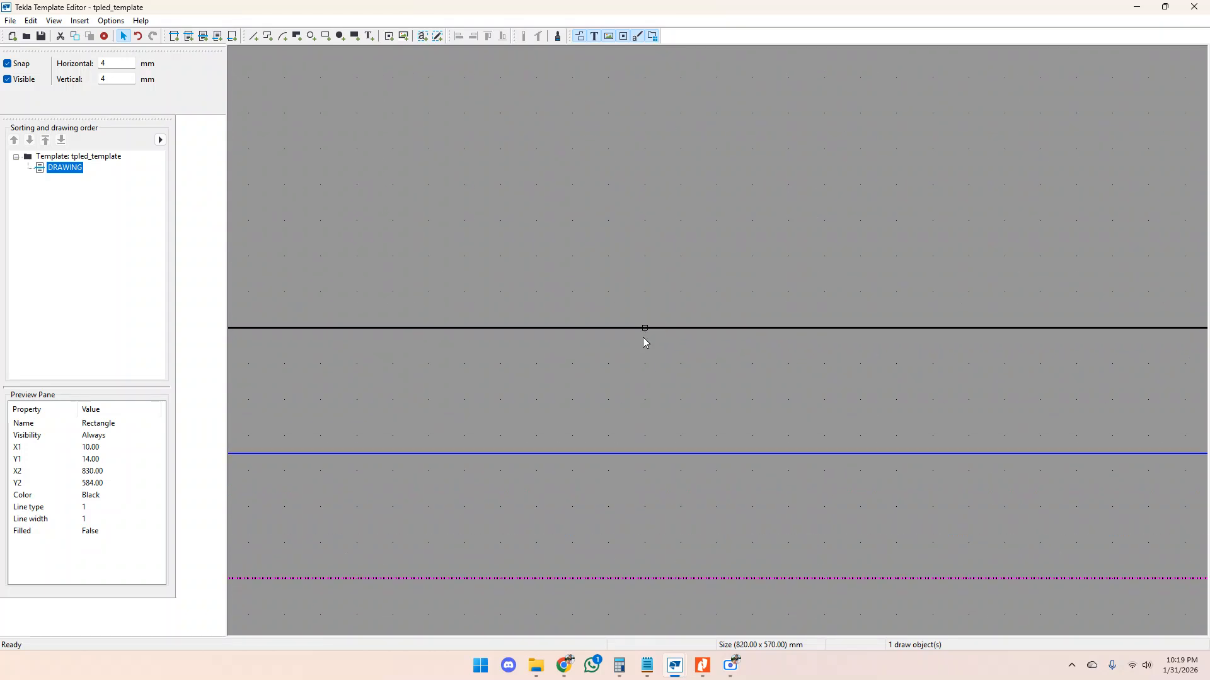
mouse_move(645, 328)
left_mouse_down()
mouse_move(644, 354)
mouse_move(642, 327)
left_mouse_up()
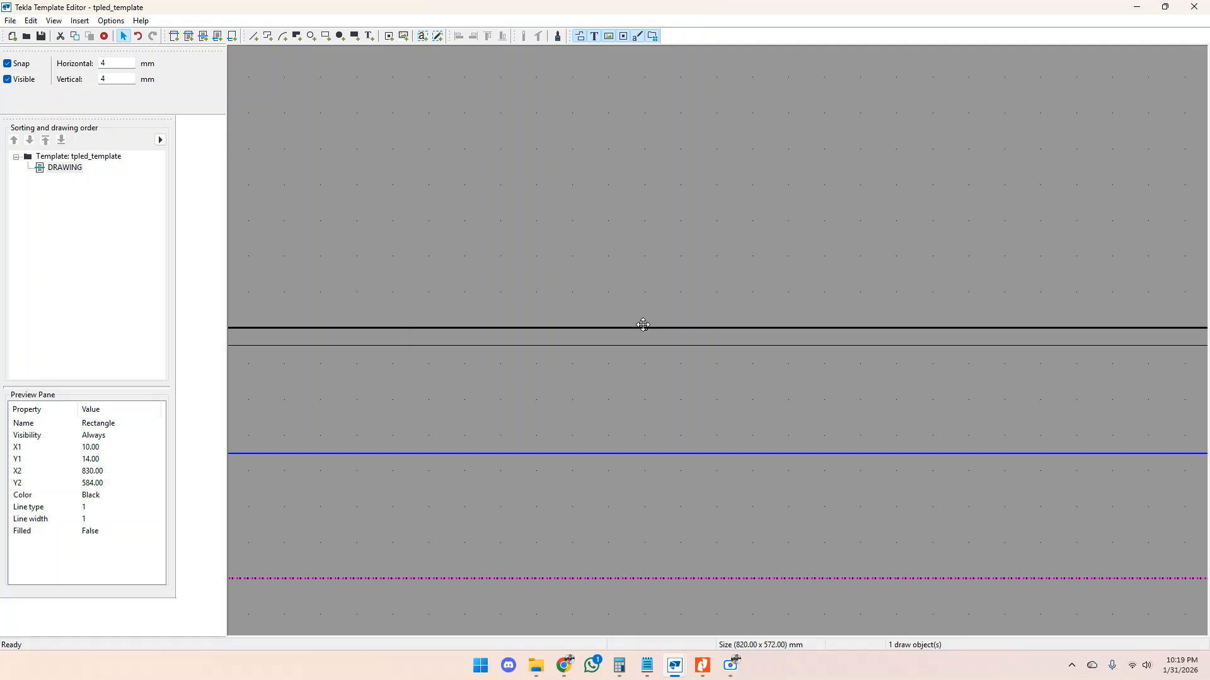
key("ctrl+z")
Set the grid spacing to 2 mm both horizontally and vertically.
double_click(110, 62)
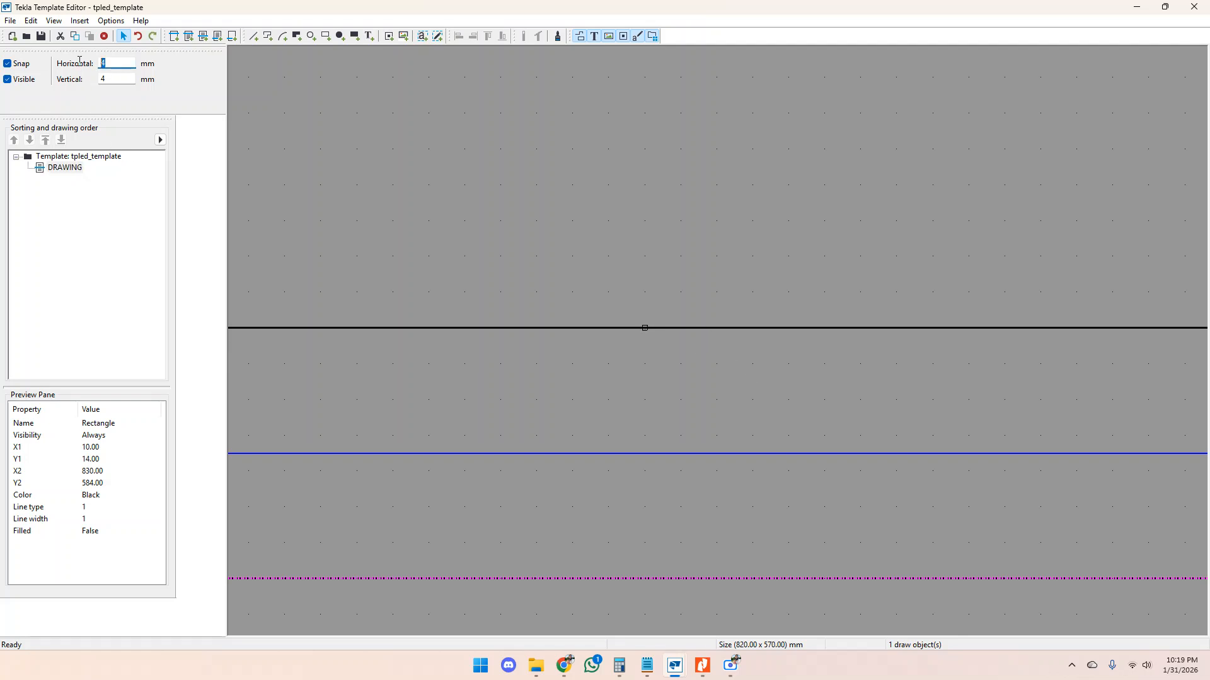
double_click(116, 79)
type("2")
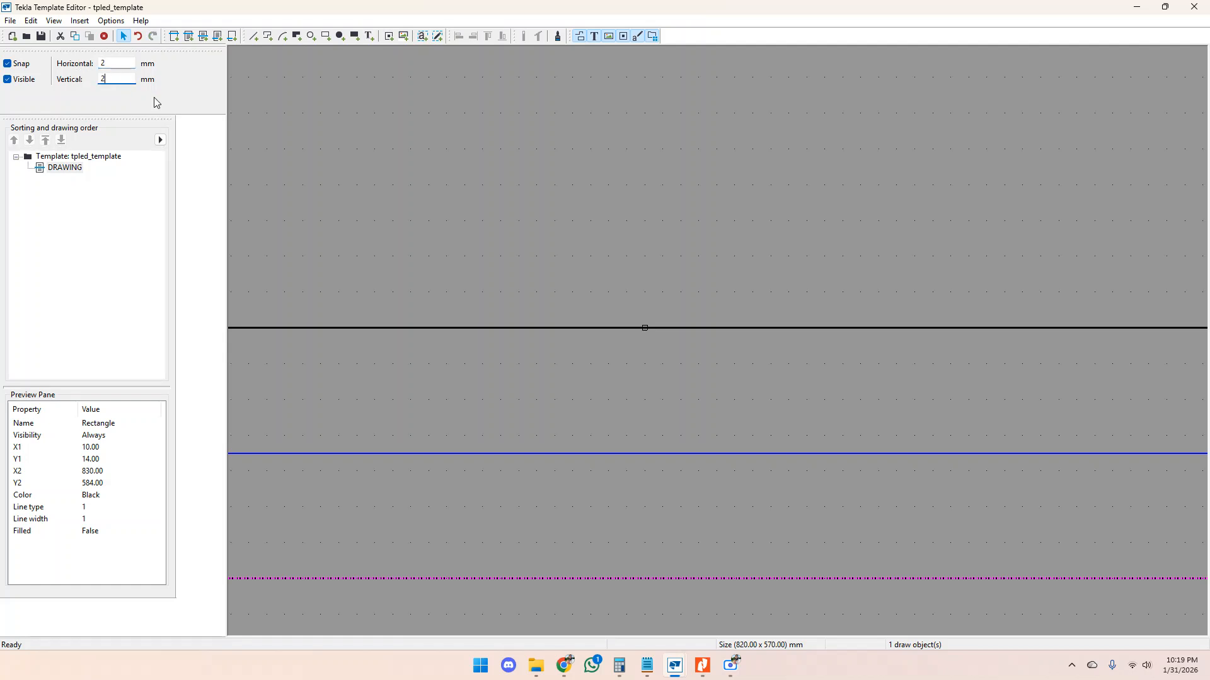
left_click(708, 378)
Stretch the border rectangle's lower edge downward to a height of 574 mm and check its size in the object properties.
left_click(644, 327)
scroll(640, 356, "up", 1)
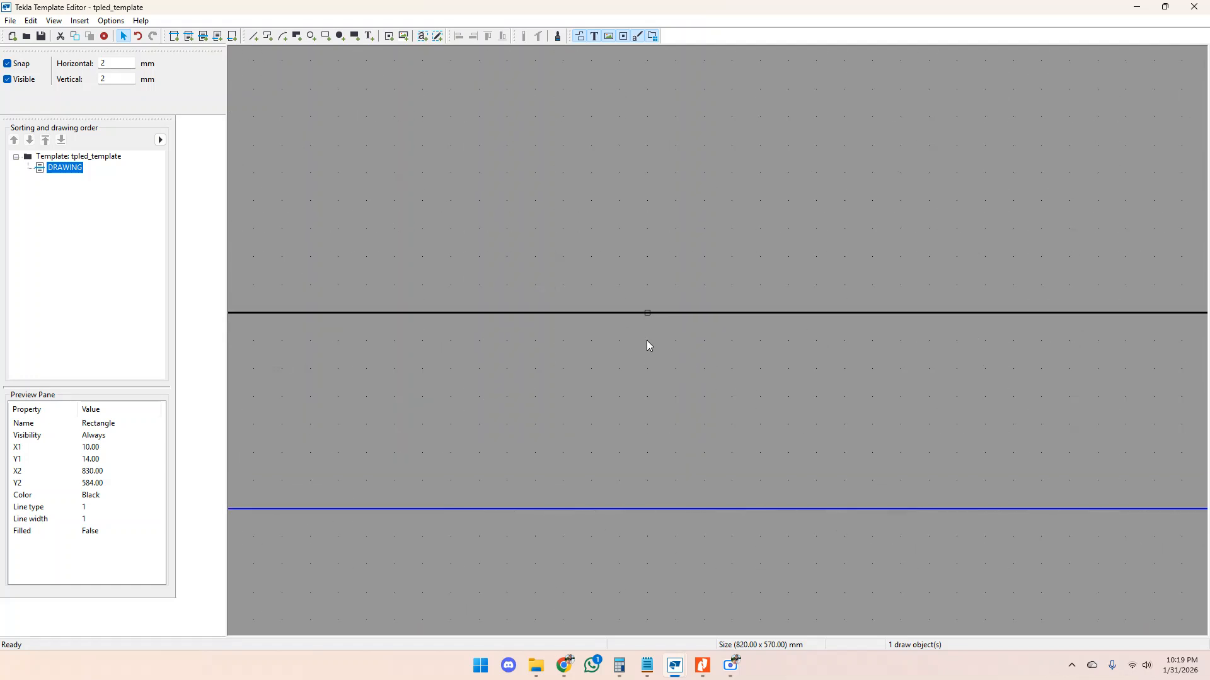
left_click_drag(648, 311, 648, 369)
scroll(741, 417, "down", 3)
scroll(548, 278, "up", 3)
double_click(489, 163)
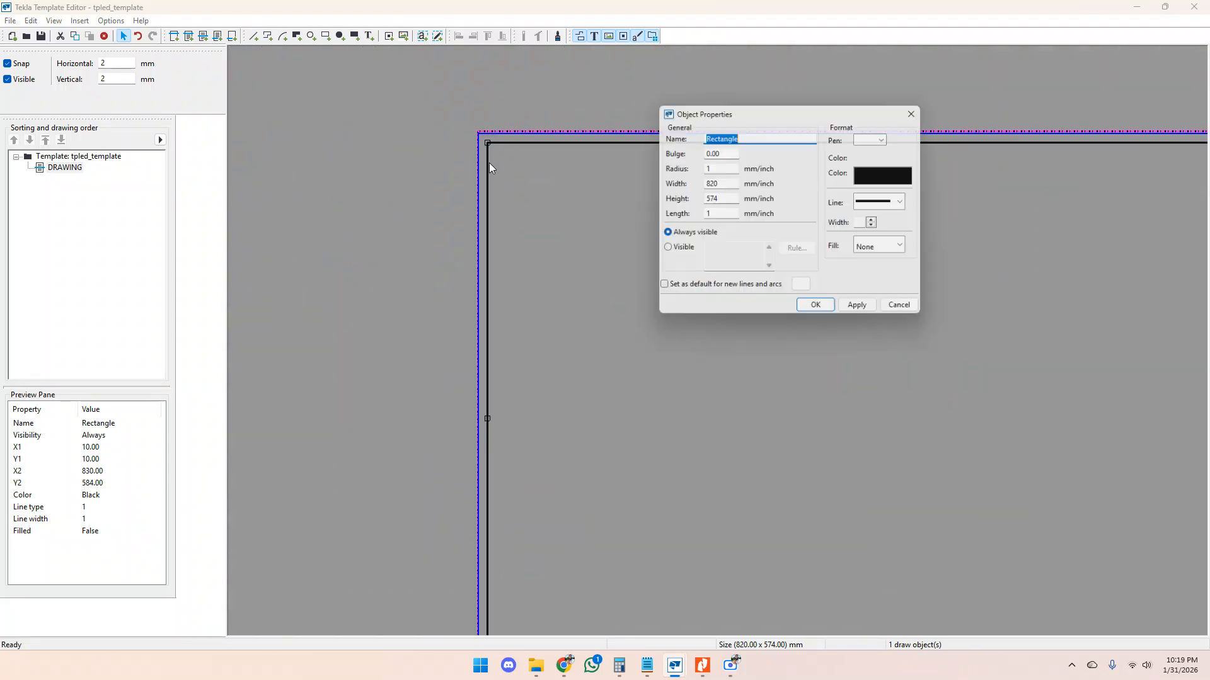
left_click_drag(730, 154, 703, 167)
left_click(818, 311)
scroll(396, 228, "down", 5)
scroll(413, 256, "up", 2)
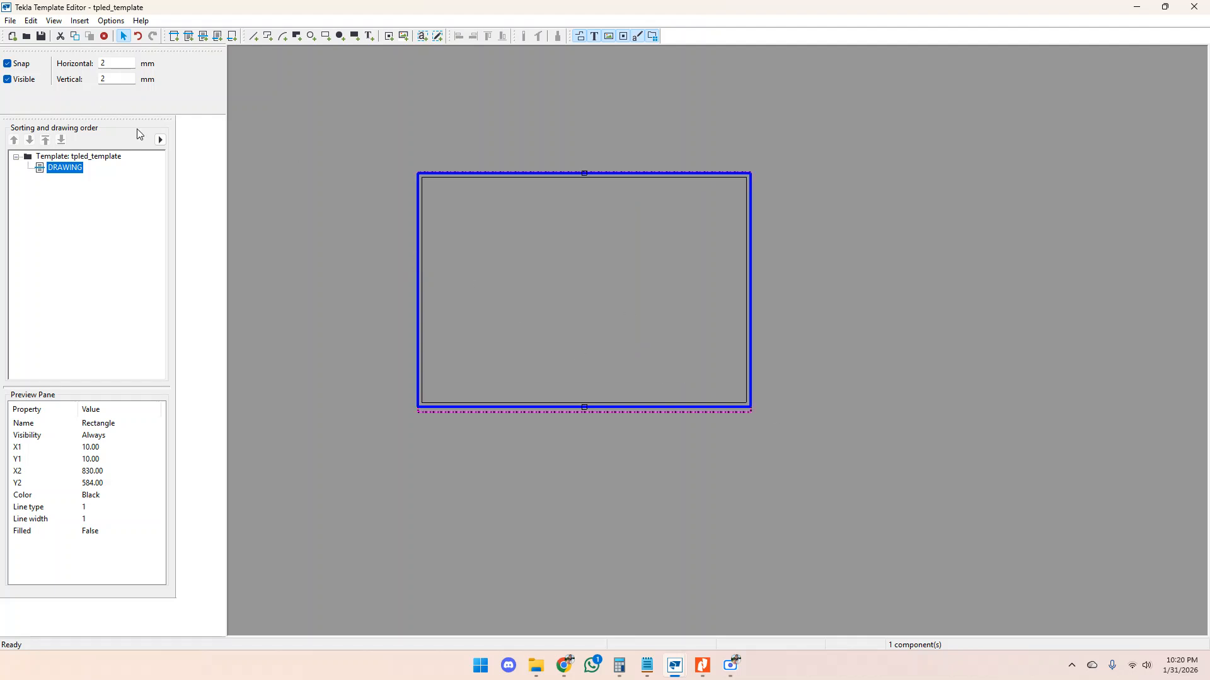
Start saving the template under a new name and create a folder named "Template topics" on the Desktop.
left_click(9, 21)
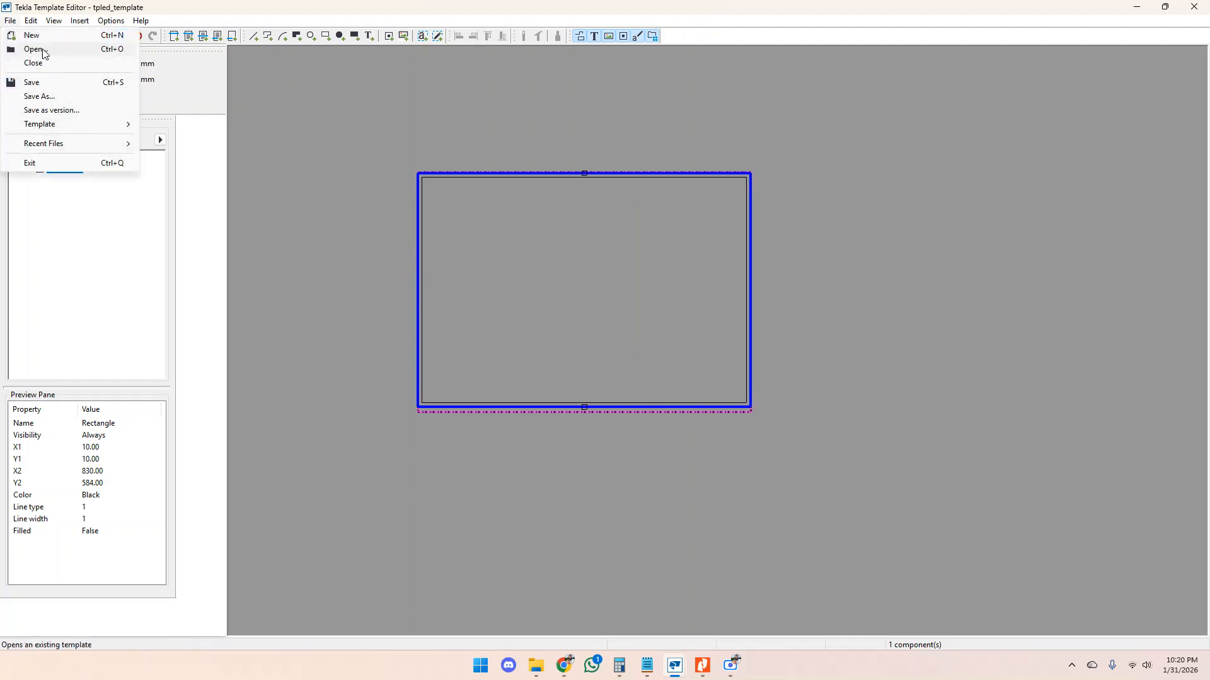
left_click(50, 98)
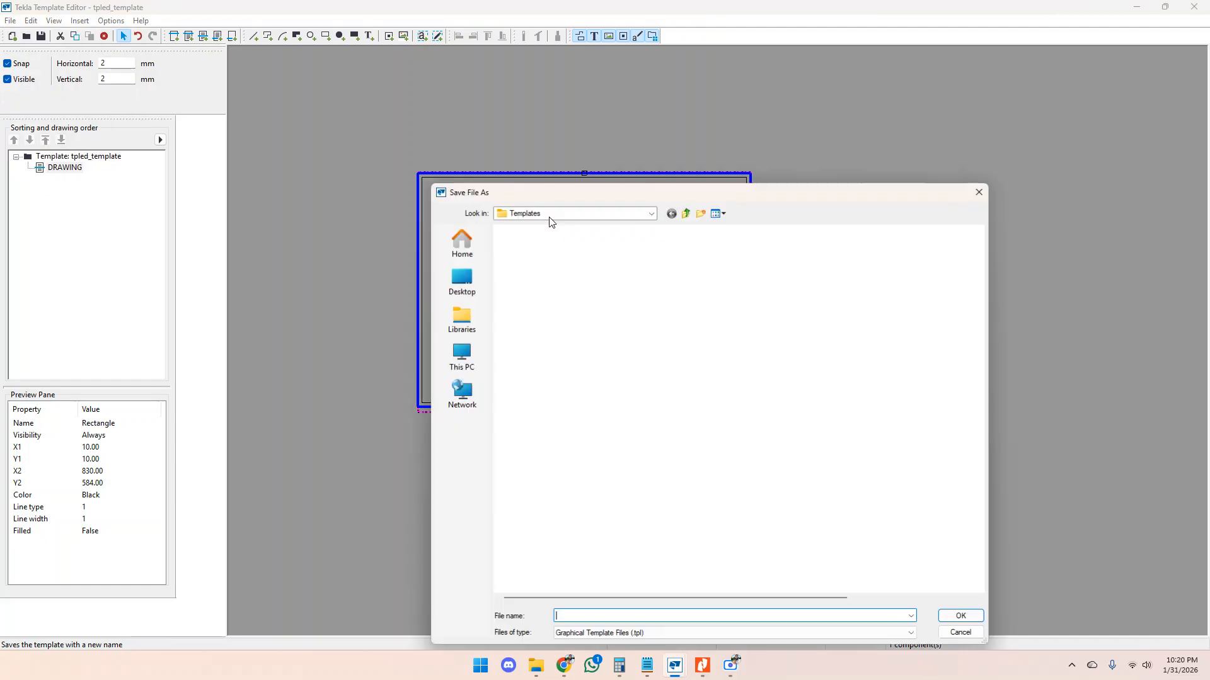
left_click_drag(686, 194, 758, 145)
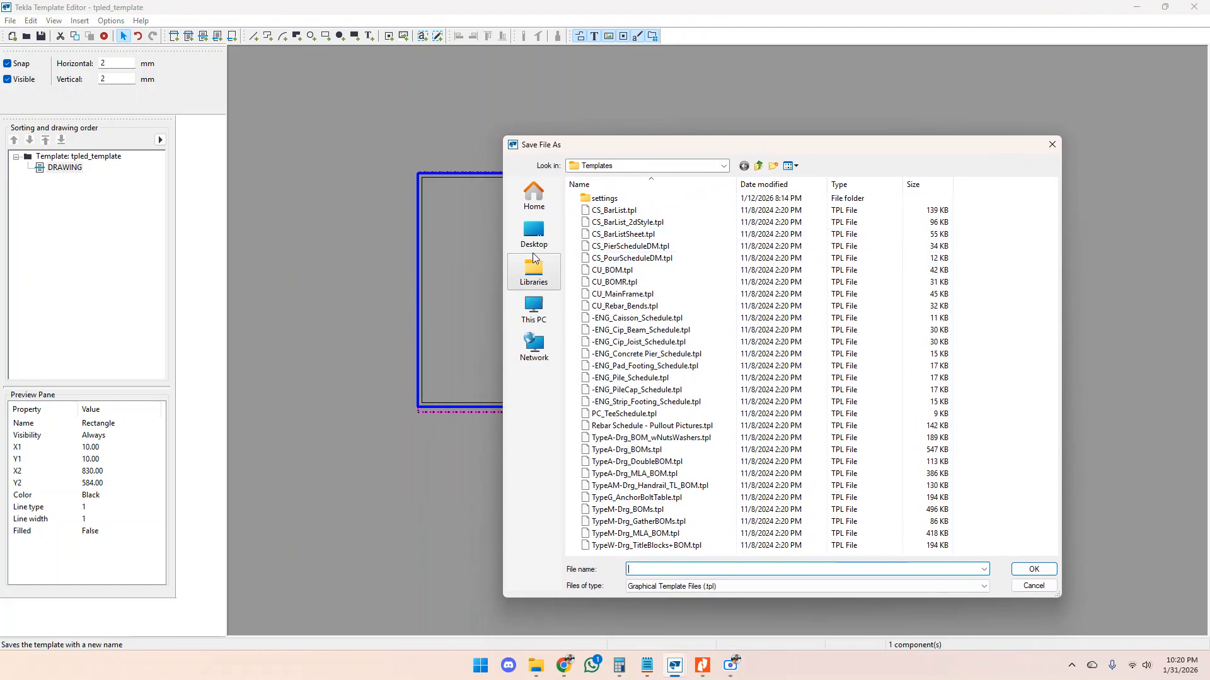
left_click(534, 233)
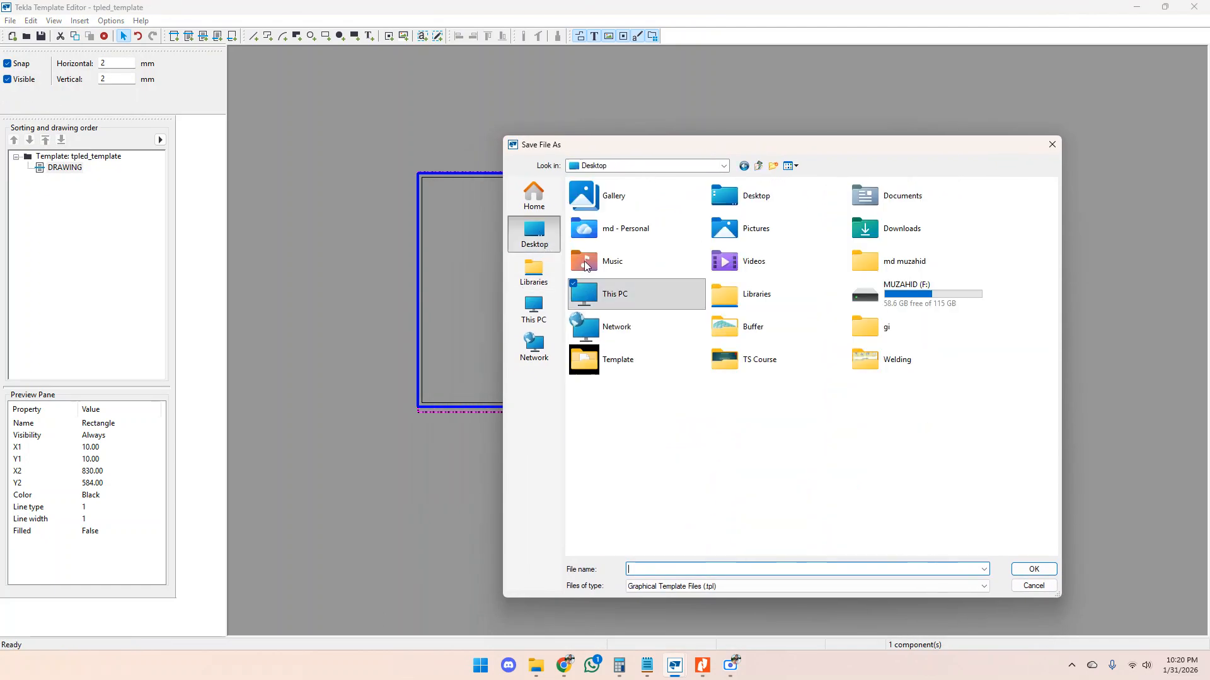
left_click(668, 421)
right_click(626, 409)
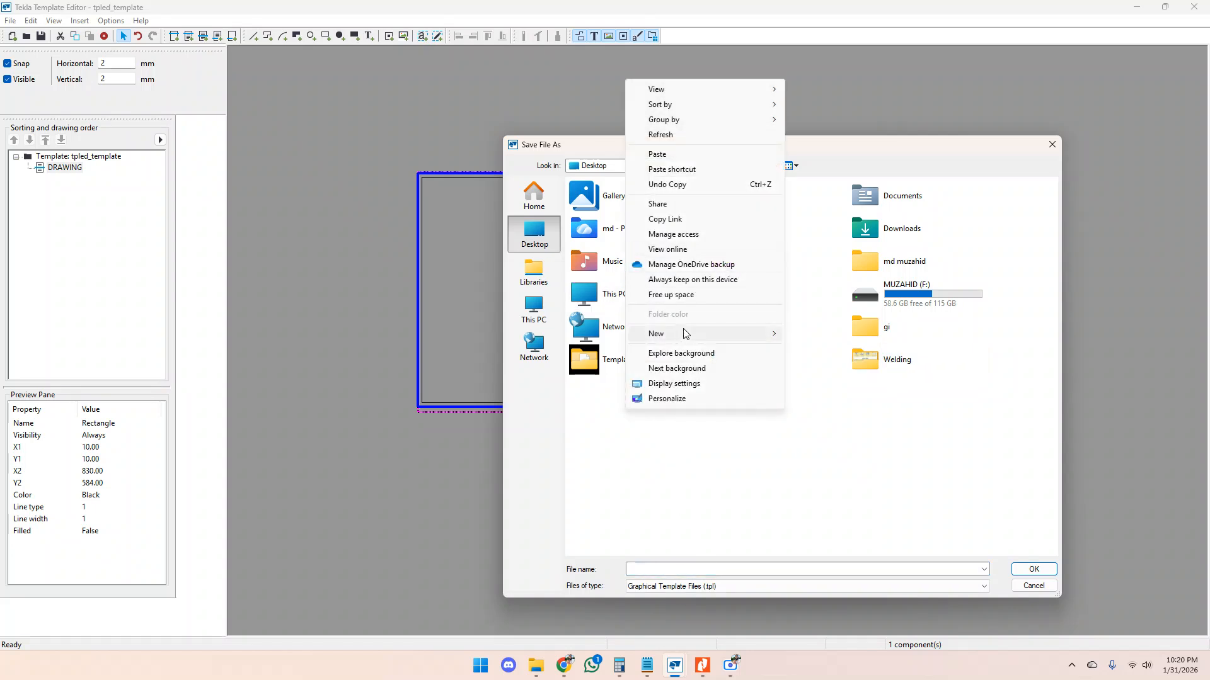
mouse_move(693, 333)
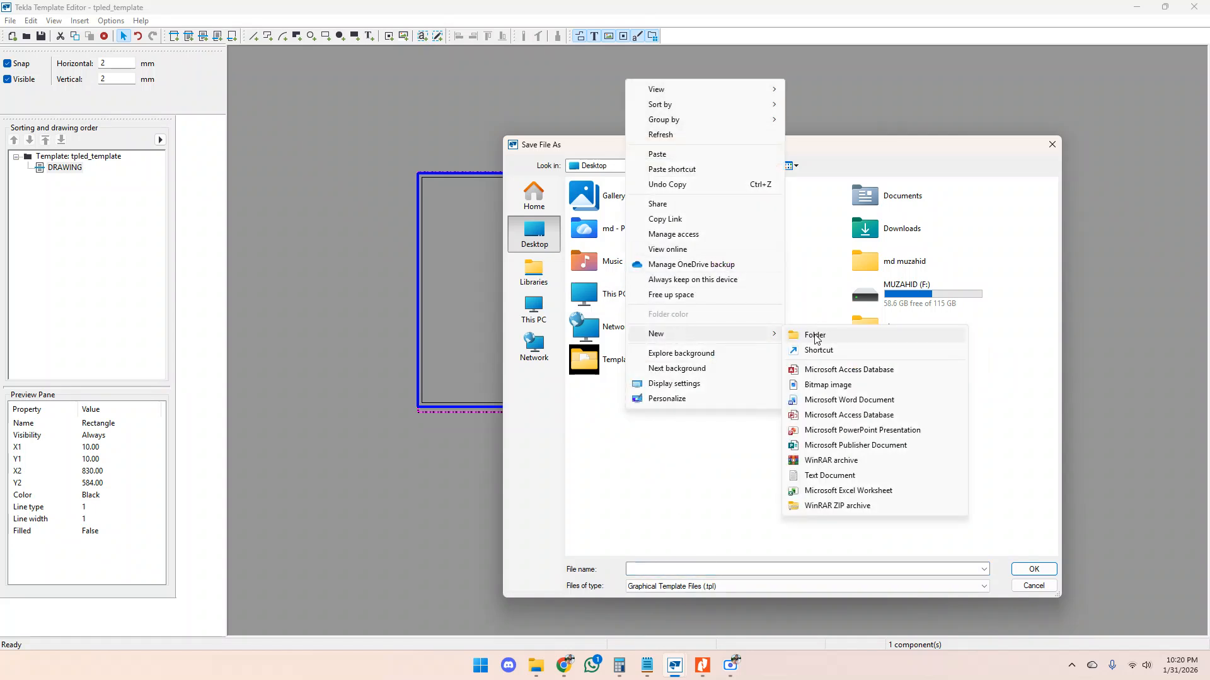
left_click(814, 336)
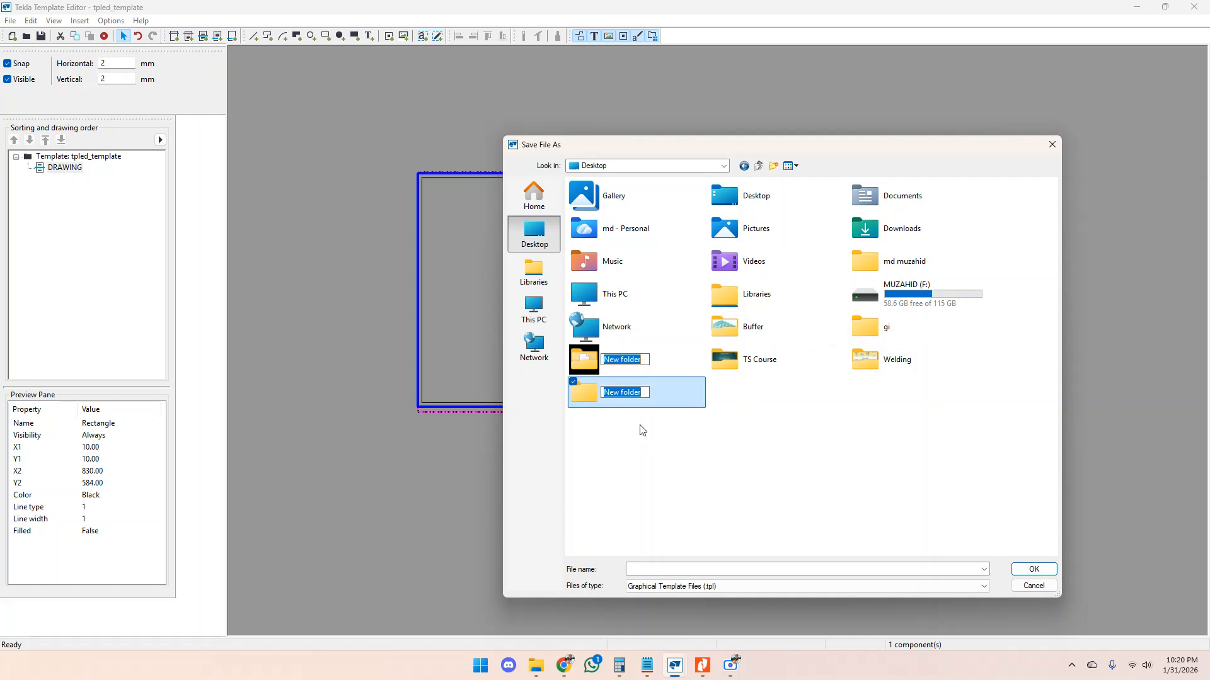
type("T")
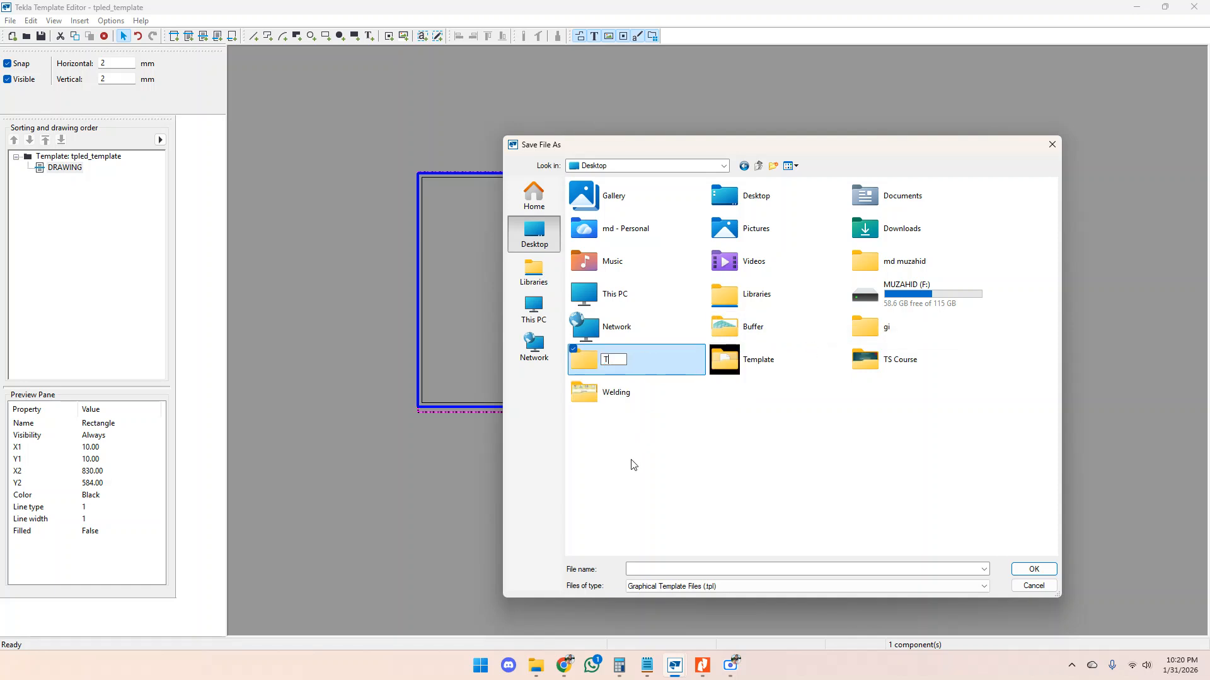
type("emplate topics")
Save the template as "A1 Frame" in the Desktop's "Template topics" folder.
double_click(665, 356)
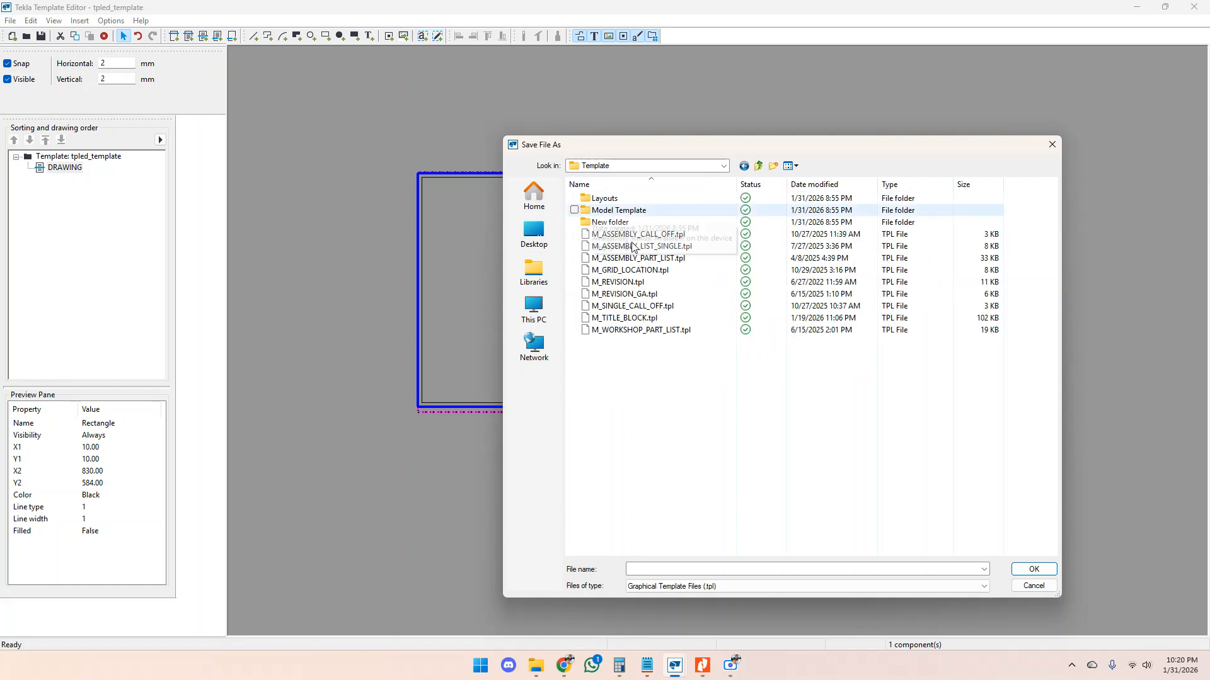
left_click(534, 233)
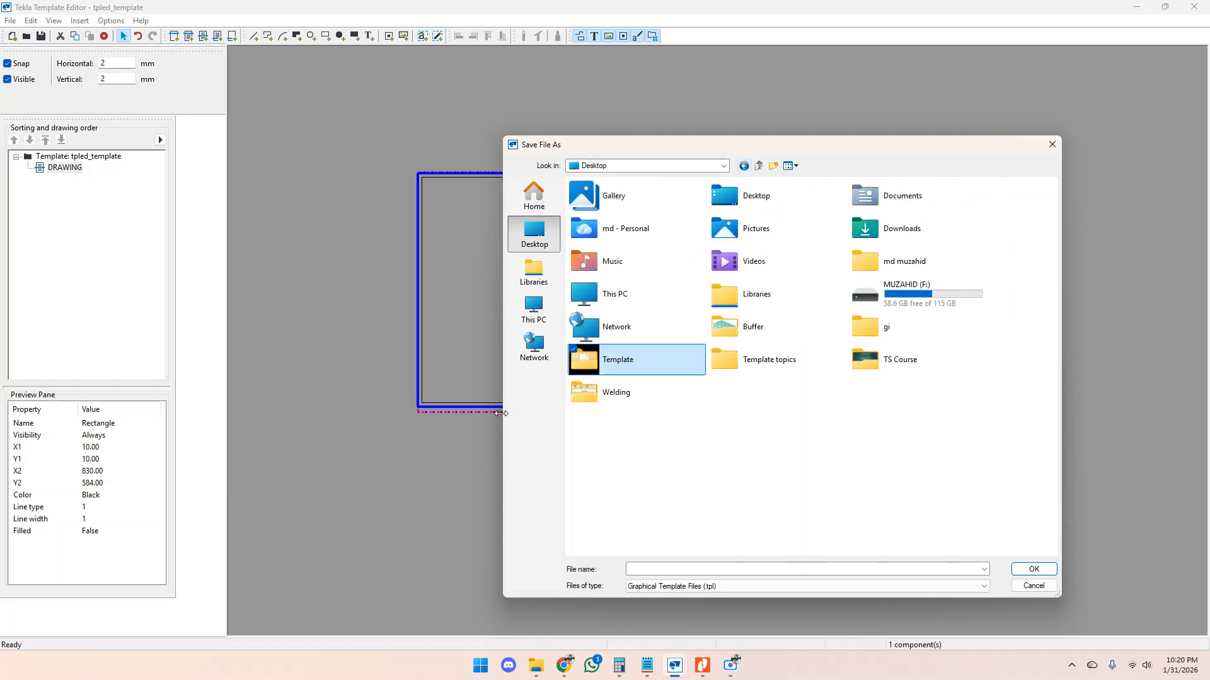
double_click(785, 372)
left_click(638, 570)
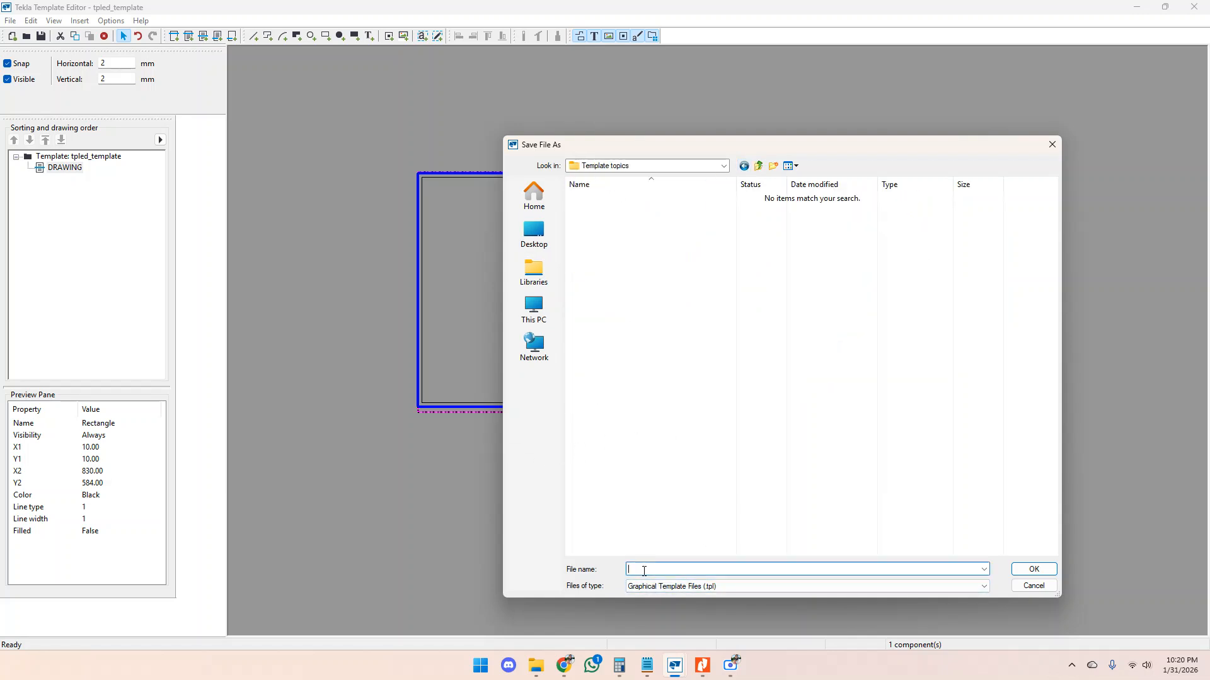
type("A1 fRAME")
key("BackSpace")
key("BackSpace")
key("BackSpace")
key("BackSpace")
key("BackSpace")
type("Fram")
left_click(1034, 570)
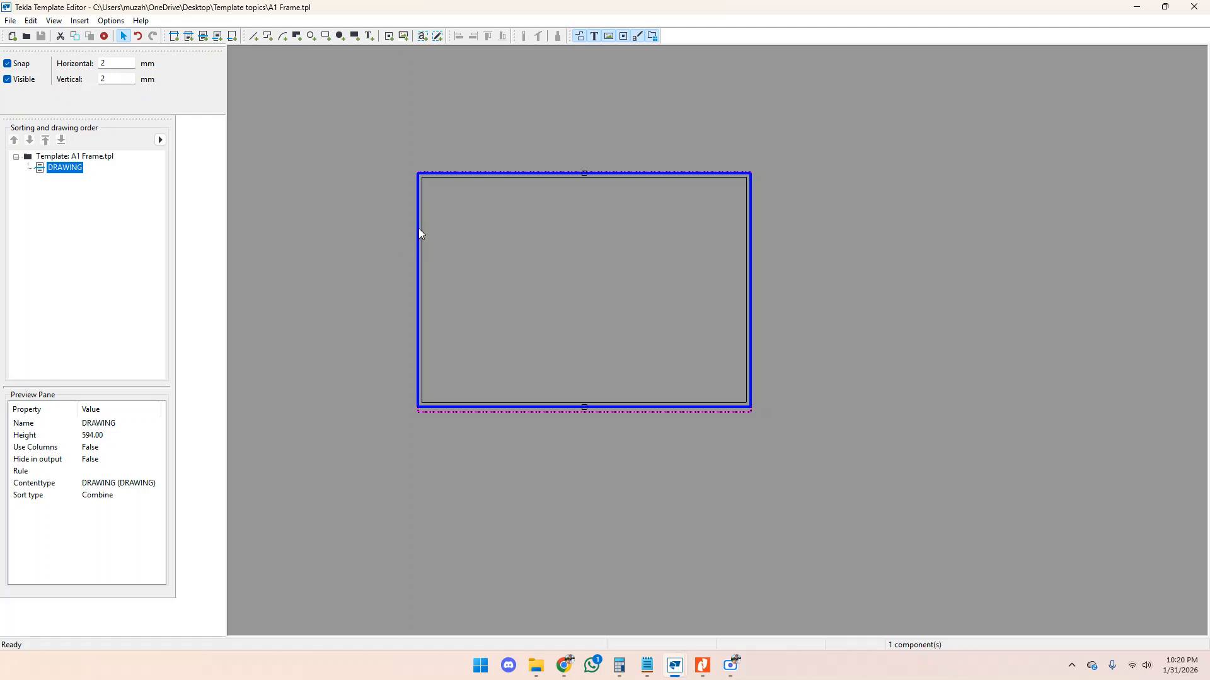
scroll(420, 235, "up", 2)
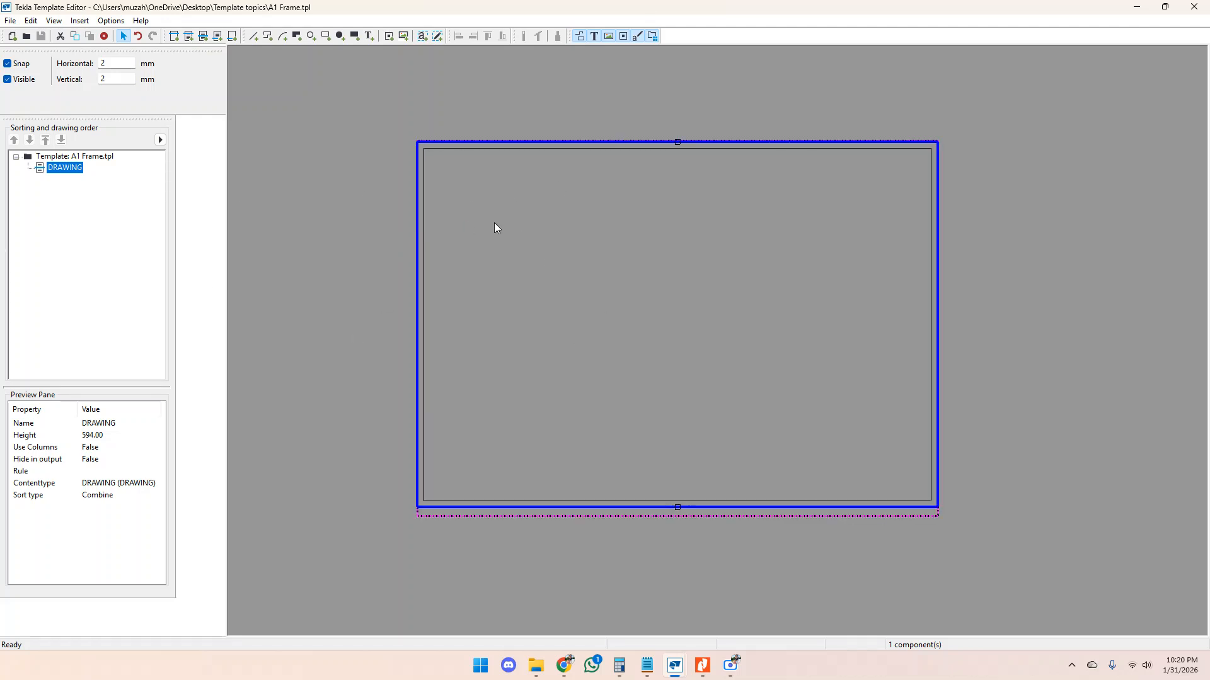
scroll(434, 160, "up", 1)
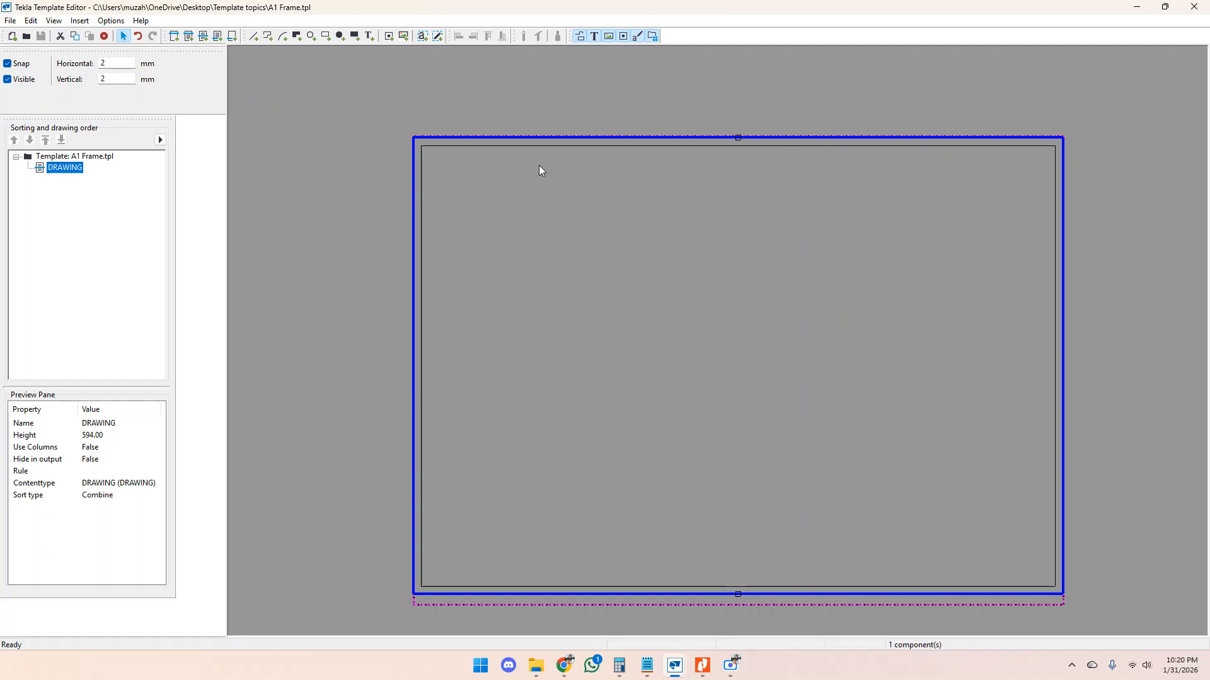
left_click(512, 161)
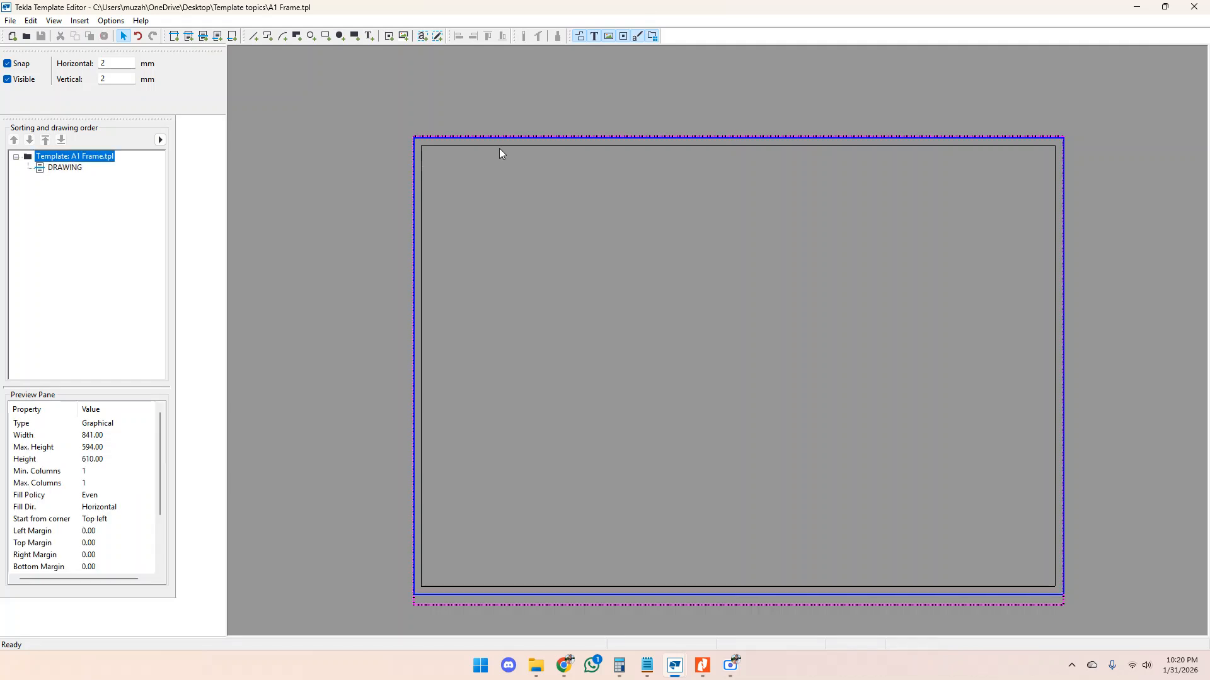
left_click(499, 149)
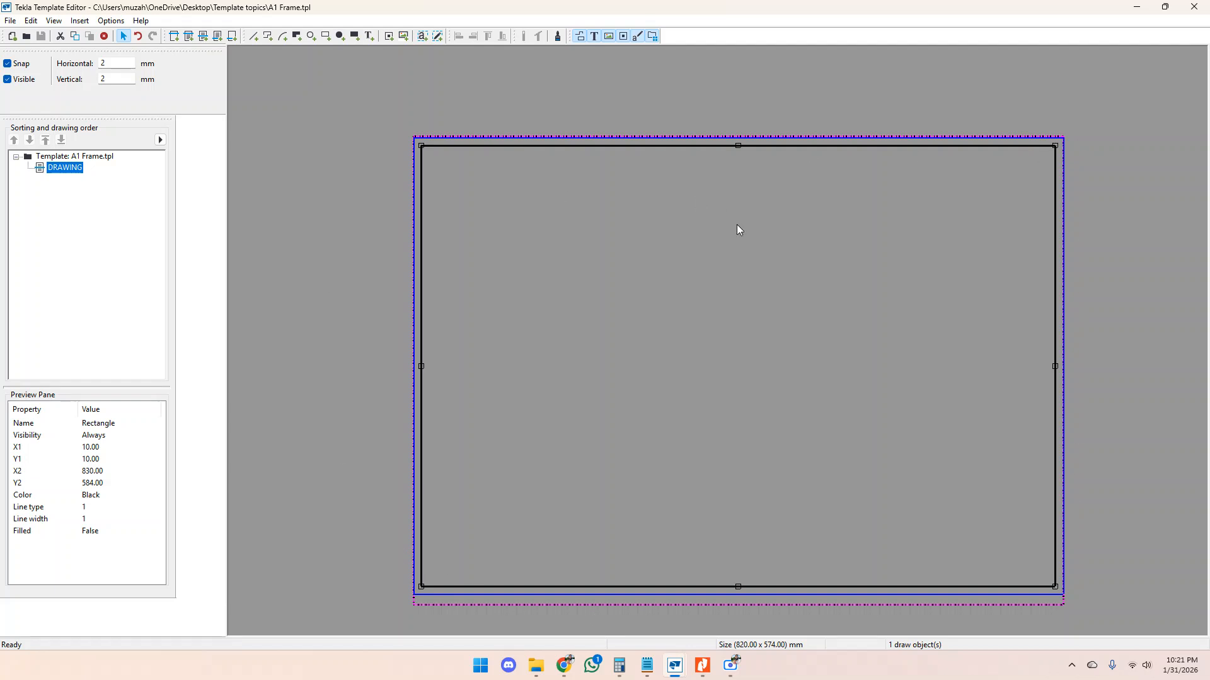
left_click(630, 295)
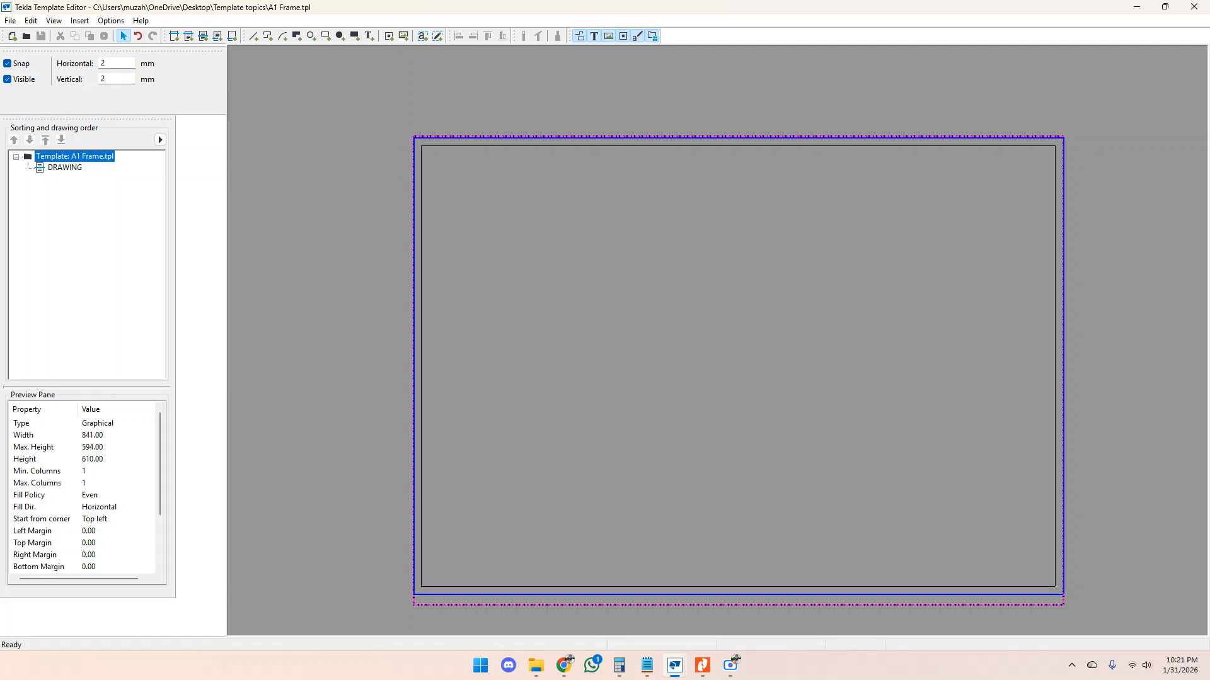